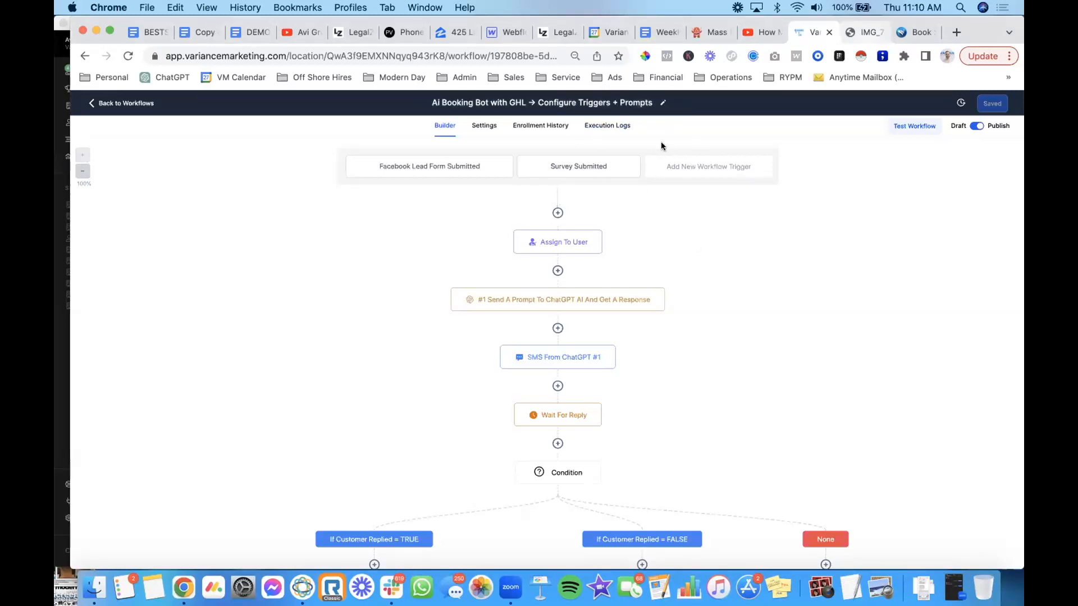
- Review the whole AI booking bot workflow, from its triggers through the ChatGPT prompts and SMS actions to the reply-condition branches and Go To loops
scroll(622, 295, down, 6)
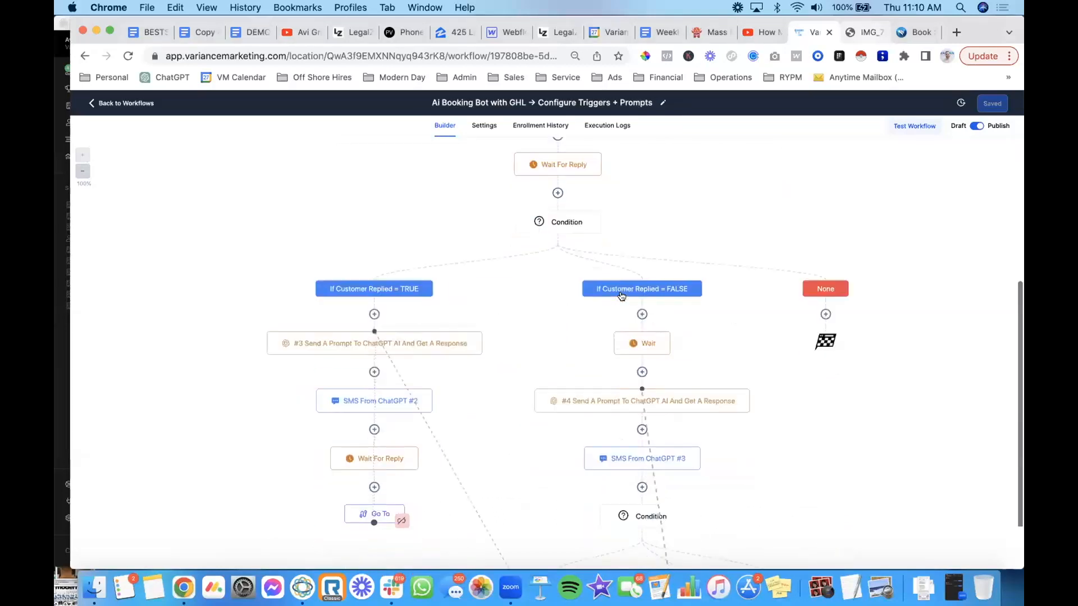
scroll(621, 296, up, 6)
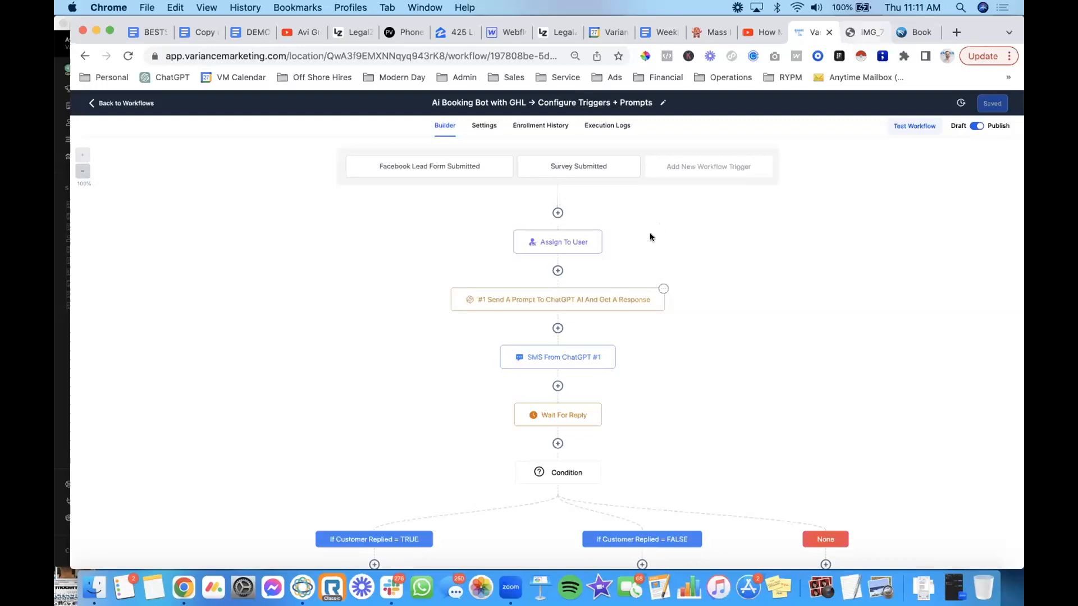
scroll(551, 312, down, 5)
scroll(550, 312, up, 5)
scroll(588, 272, down, 10)
scroll(588, 271, up, 10)
scroll(548, 306, down, 10)
scroll(548, 305, up, 10)
scroll(549, 306, down, 10)
scroll(549, 306, up, 10)
scroll(531, 289, down, 10)
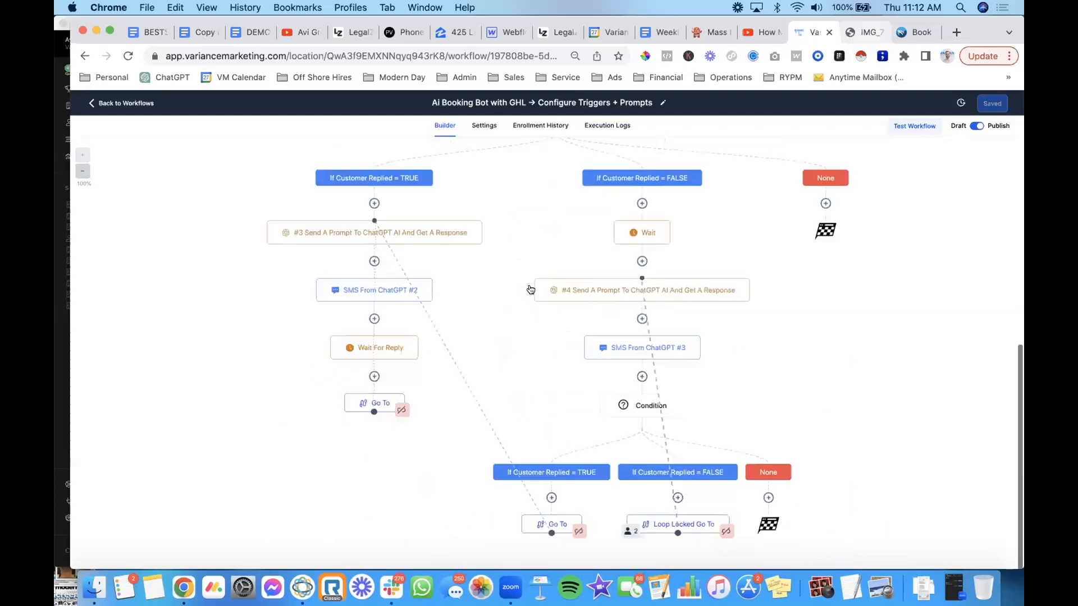
scroll(530, 289, up, 10)
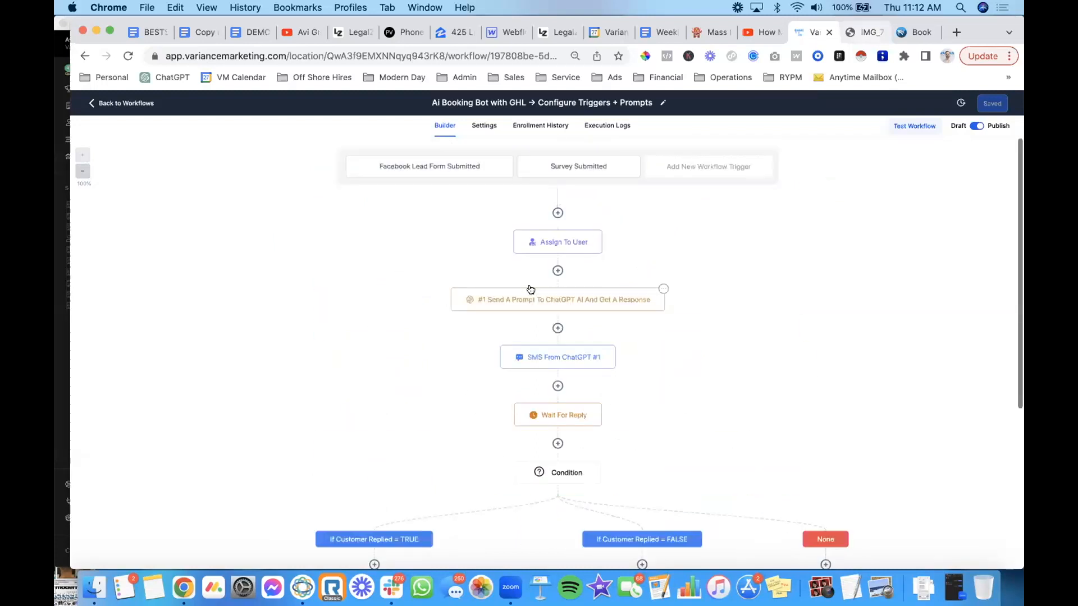
click(734, 167)
text(app)
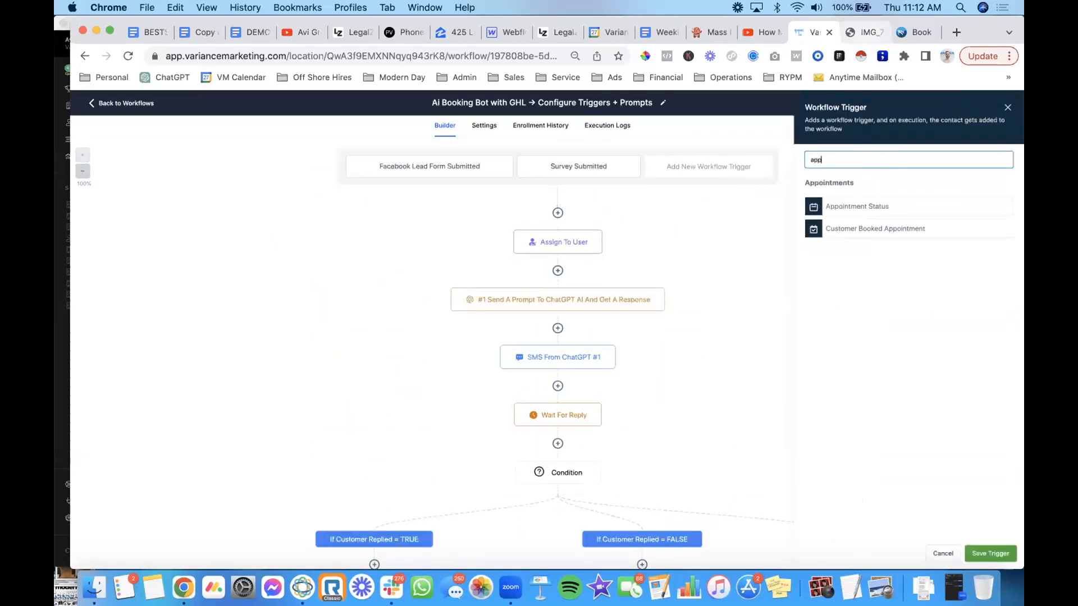
click(871, 227)
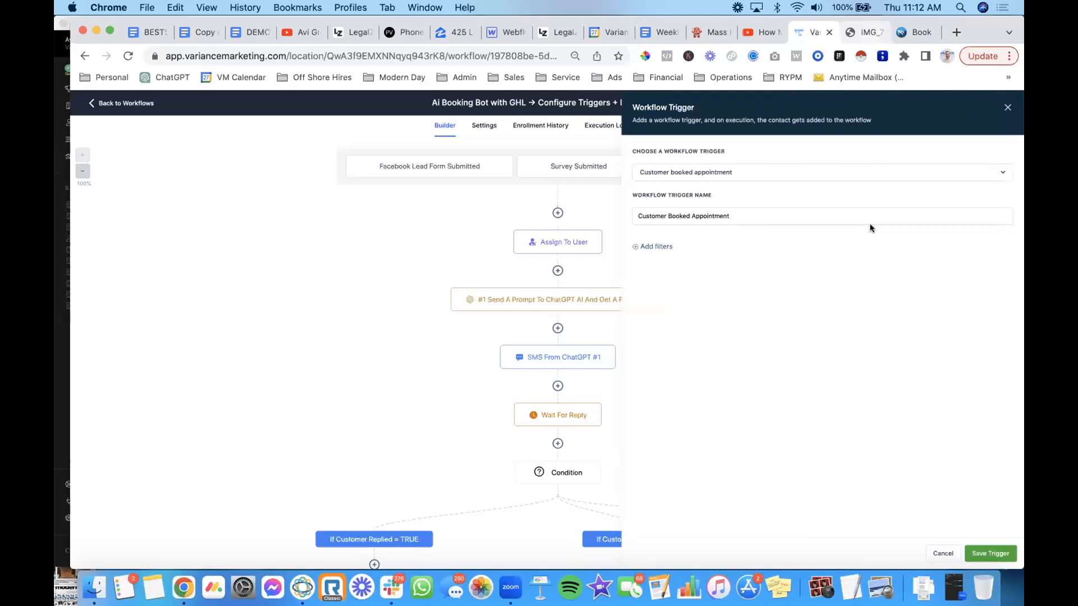
click(657, 246)
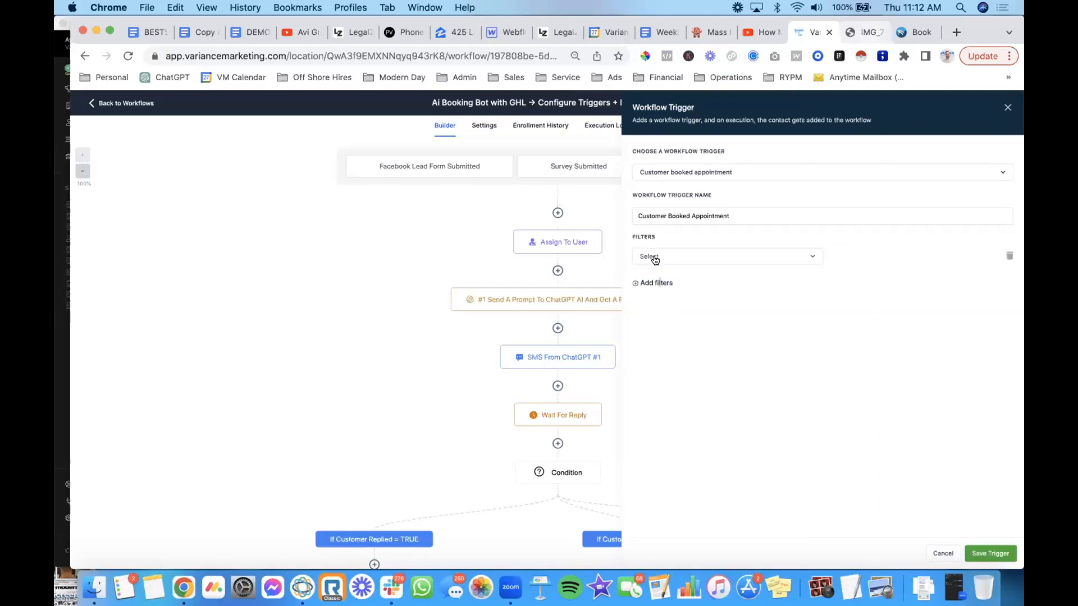
click(730, 259)
click(900, 344)
click(943, 553)
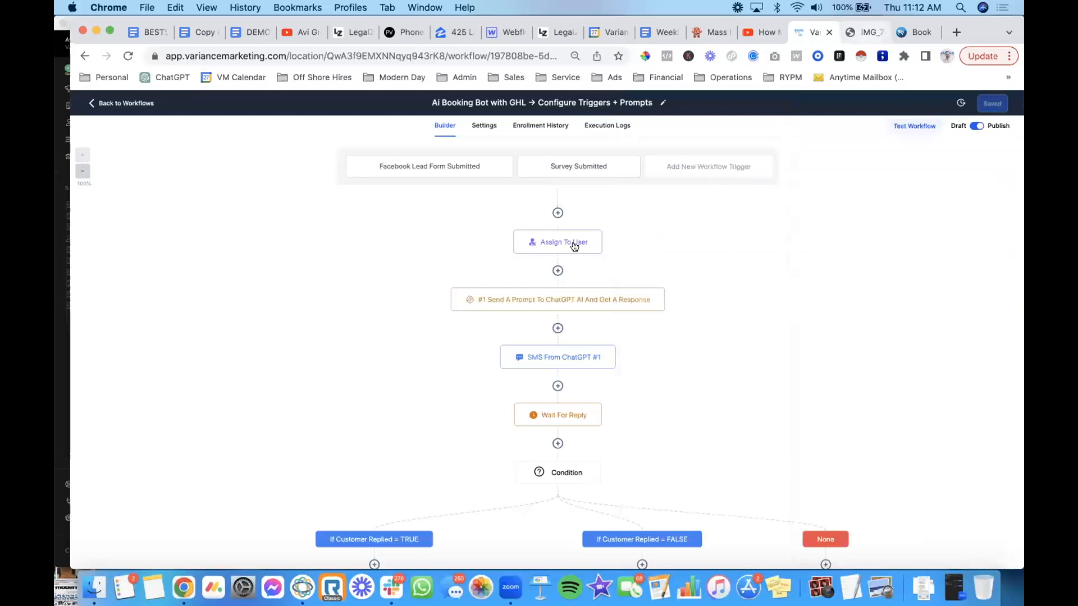
scroll(584, 342, down, 1)
scroll(584, 344, down, 10)
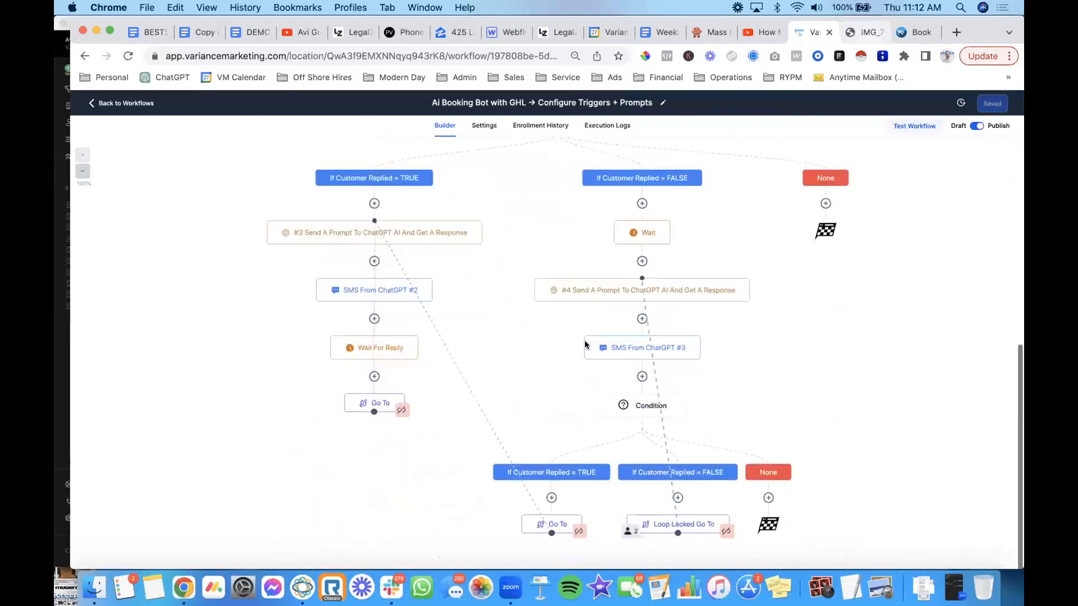
scroll(584, 344, up, 13)
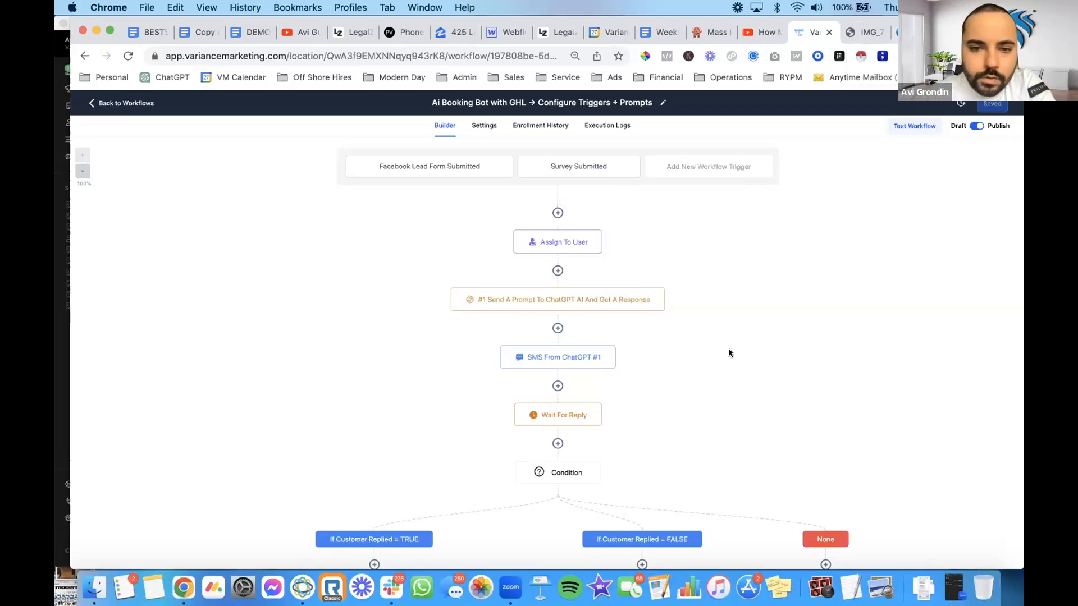
- Inspect the Facebook Lead Form Submitted trigger and the values offered for an In Form filter, without saving changes
click(452, 166)
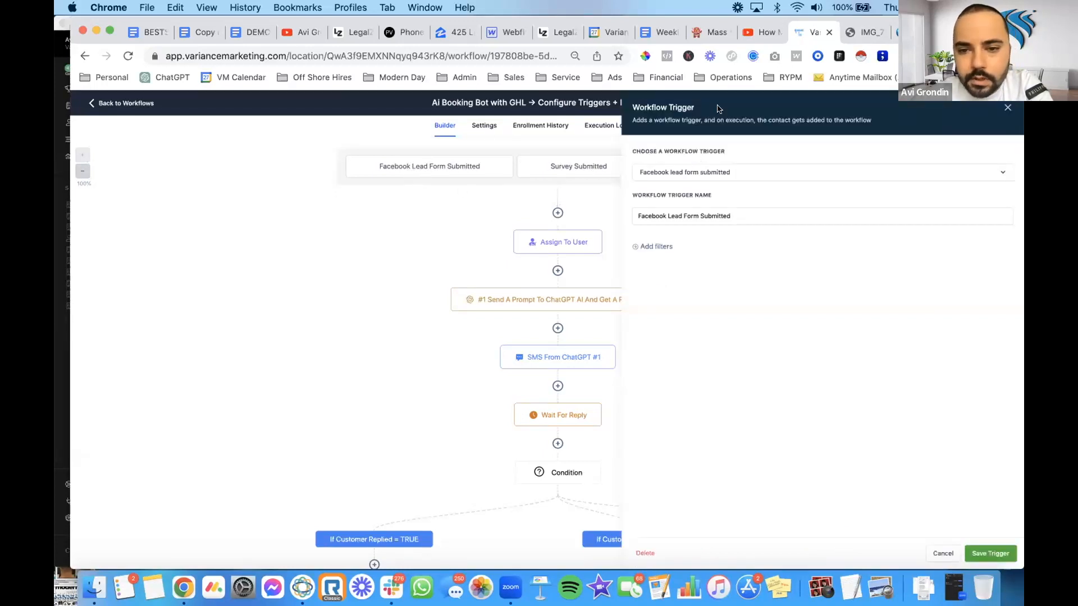
click(660, 246)
click(662, 256)
click(702, 315)
click(871, 257)
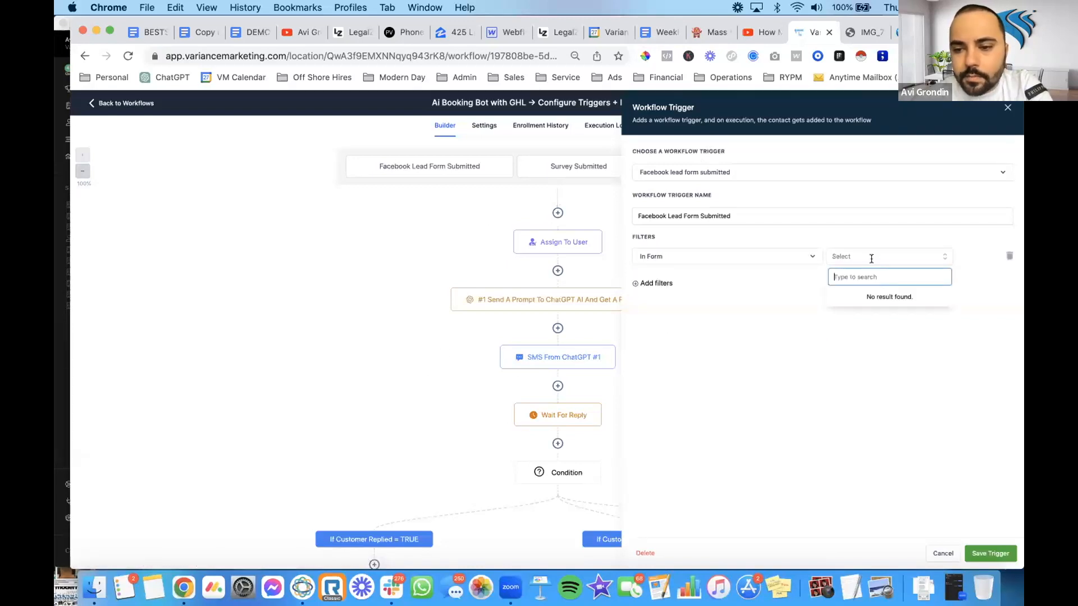
click(855, 257)
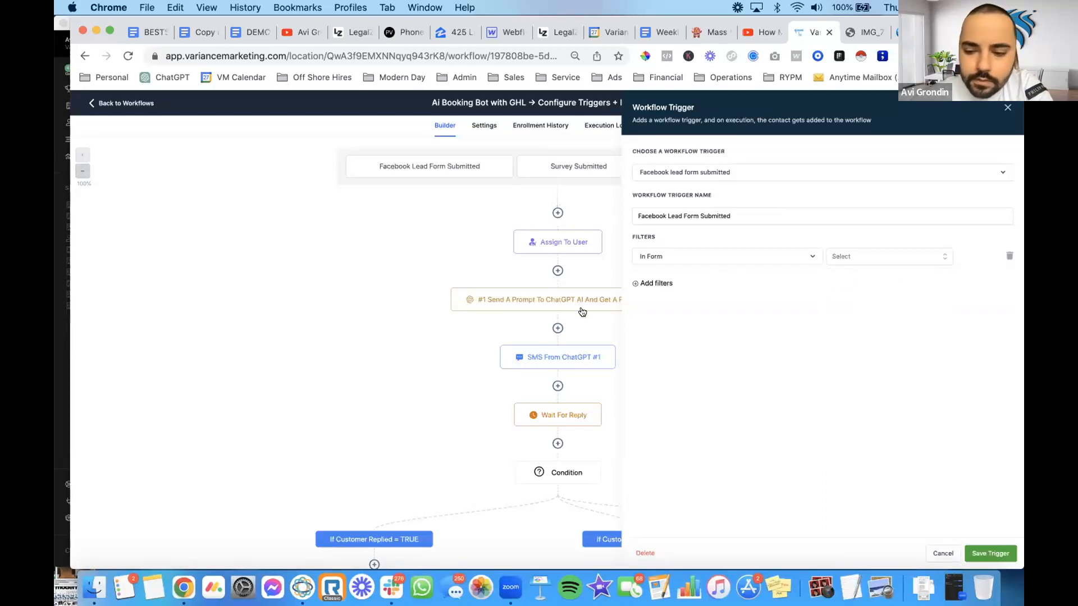
click(940, 556)
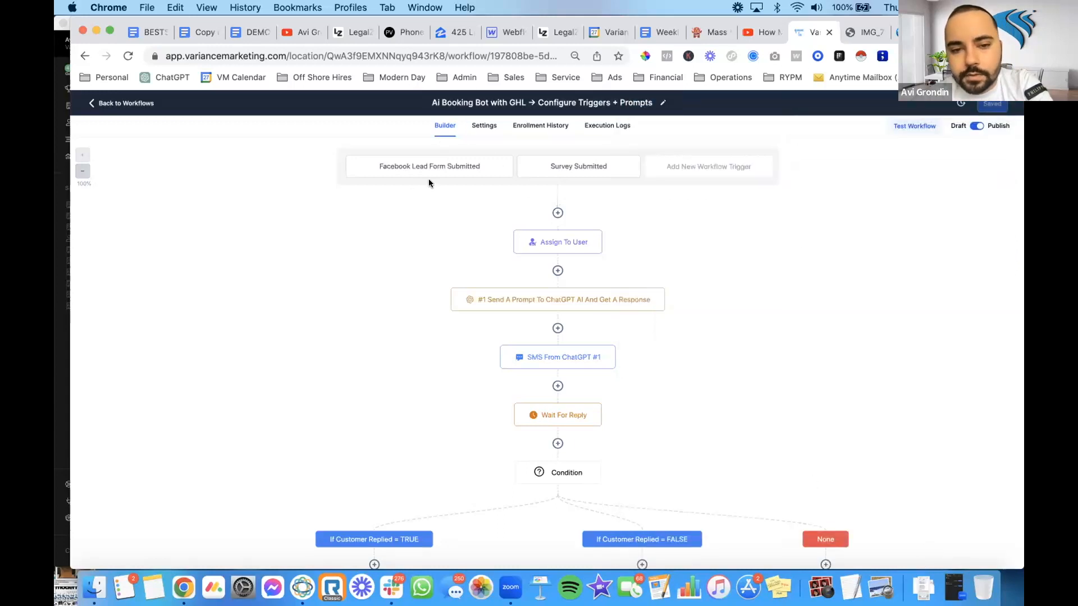
- Review the Survey Submitted trigger's filter and the Assign To User action's settings
scroll(598, 443, down, 5)
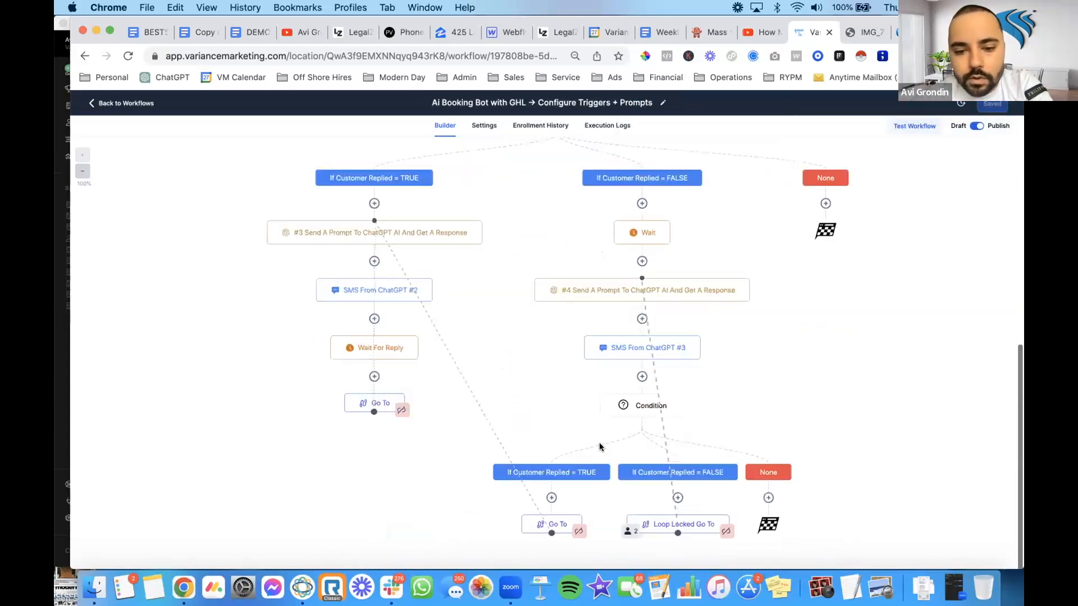
scroll(598, 442, up, 5)
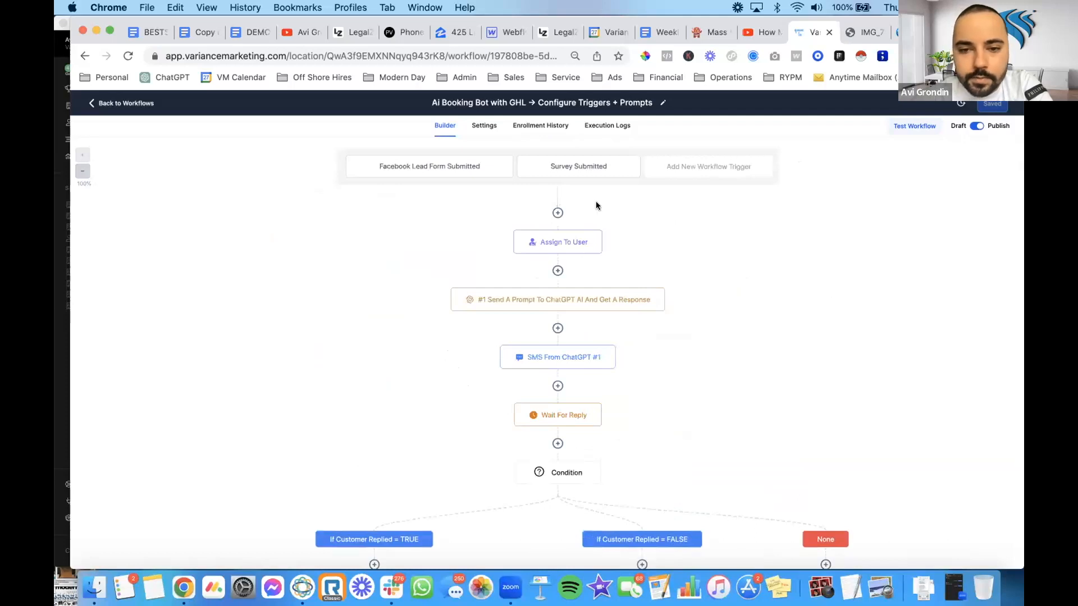
click(583, 165)
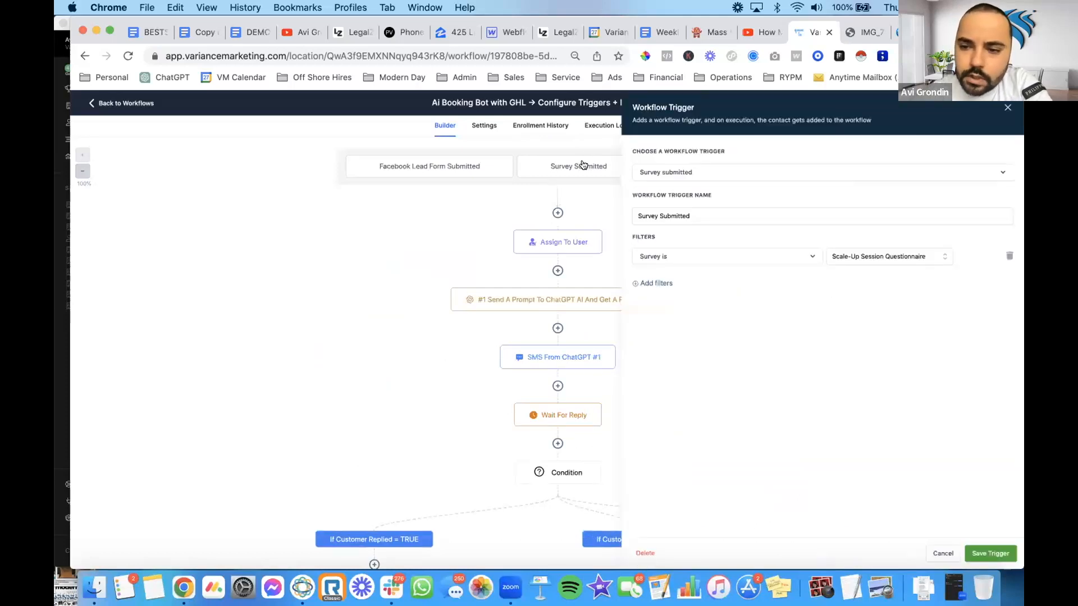
click(938, 552)
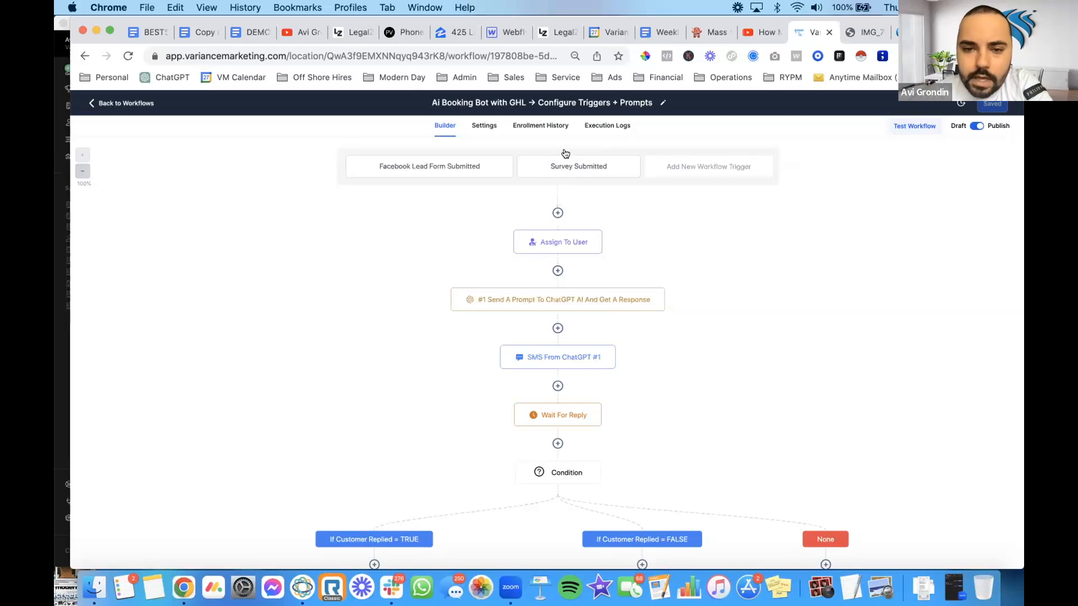
scroll(570, 170, down, 6)
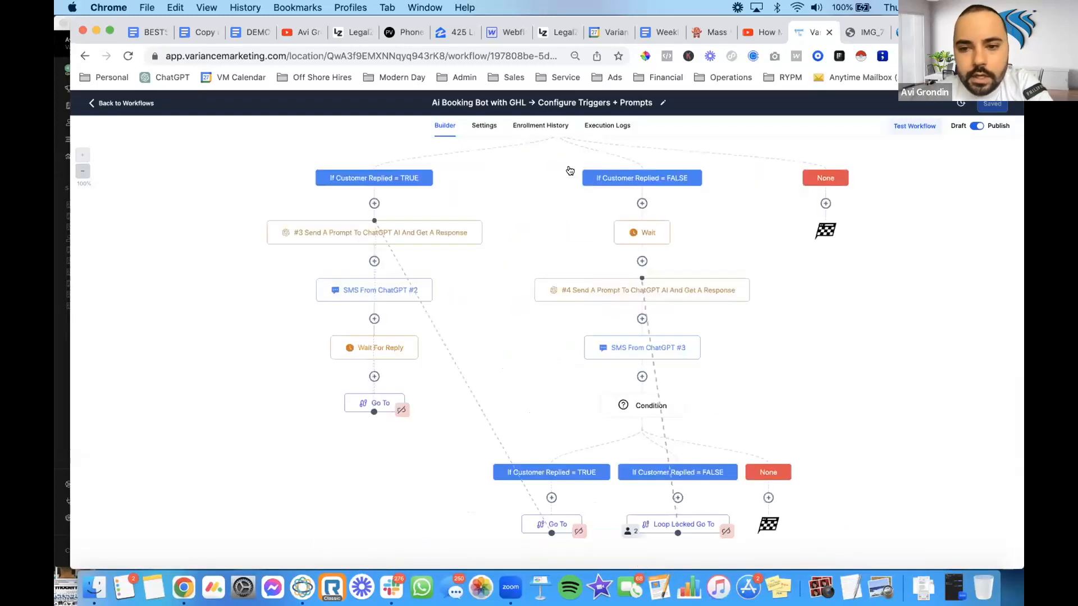
scroll(570, 170, up, 6)
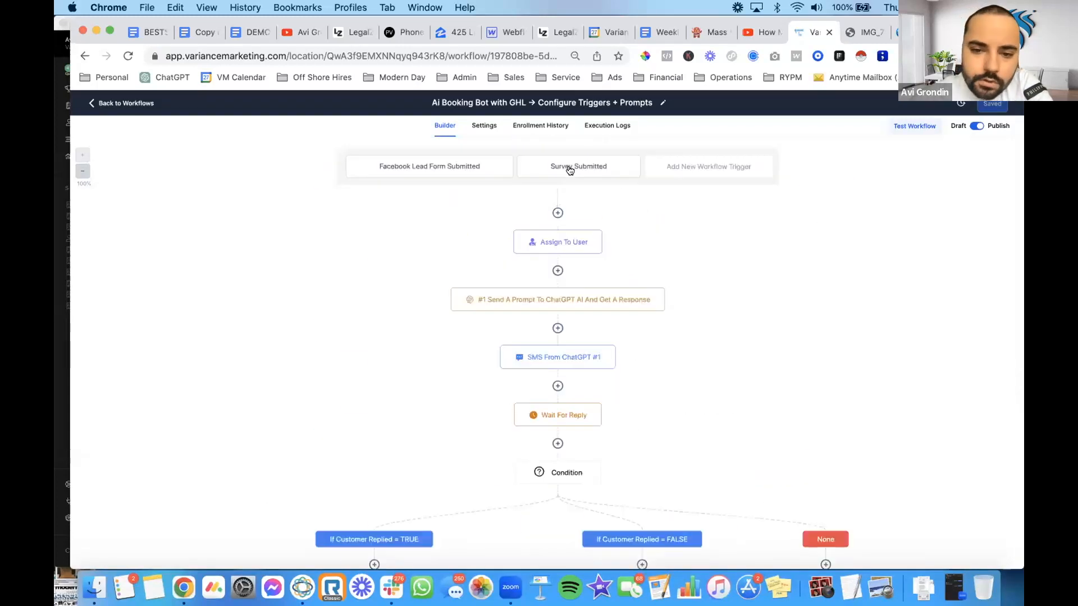
click(583, 246)
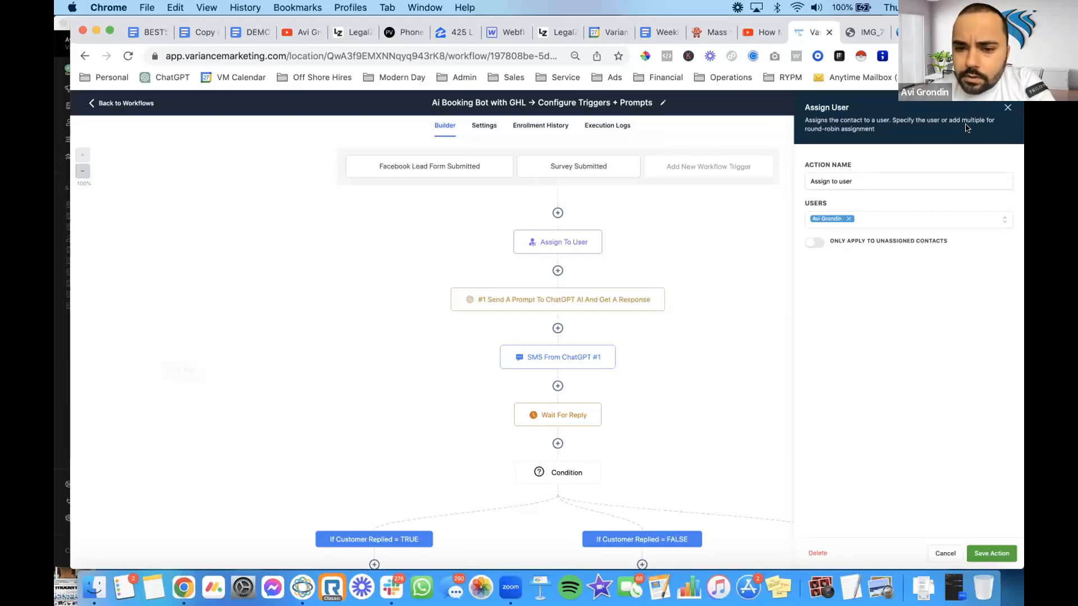
click(1002, 107)
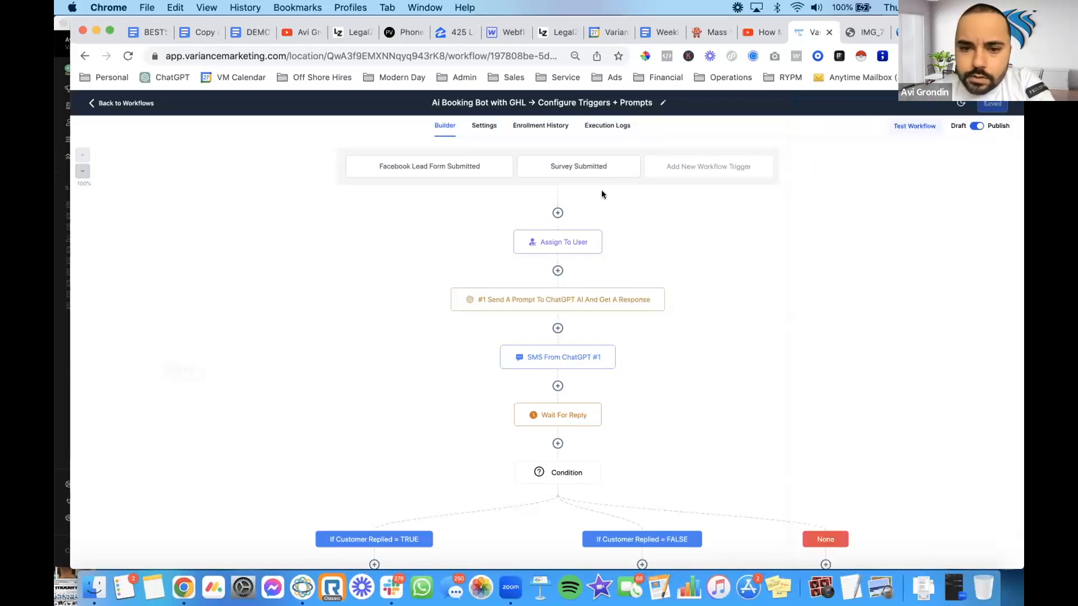
- Search the available workflow actions for "assi" and open the existing Assign To User action's settings
click(558, 213)
text(assi)
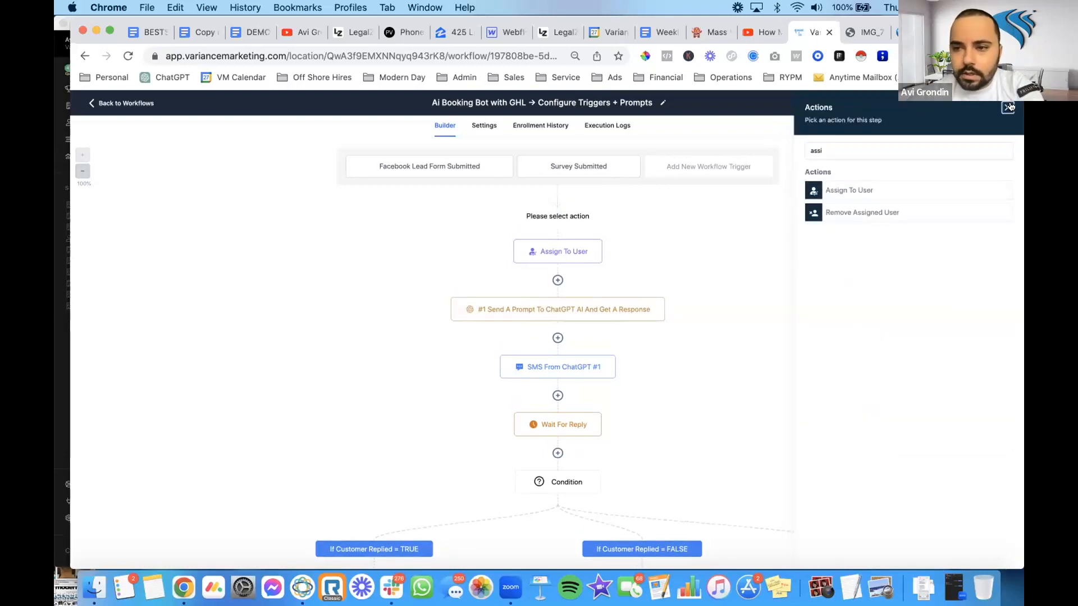
click(589, 250)
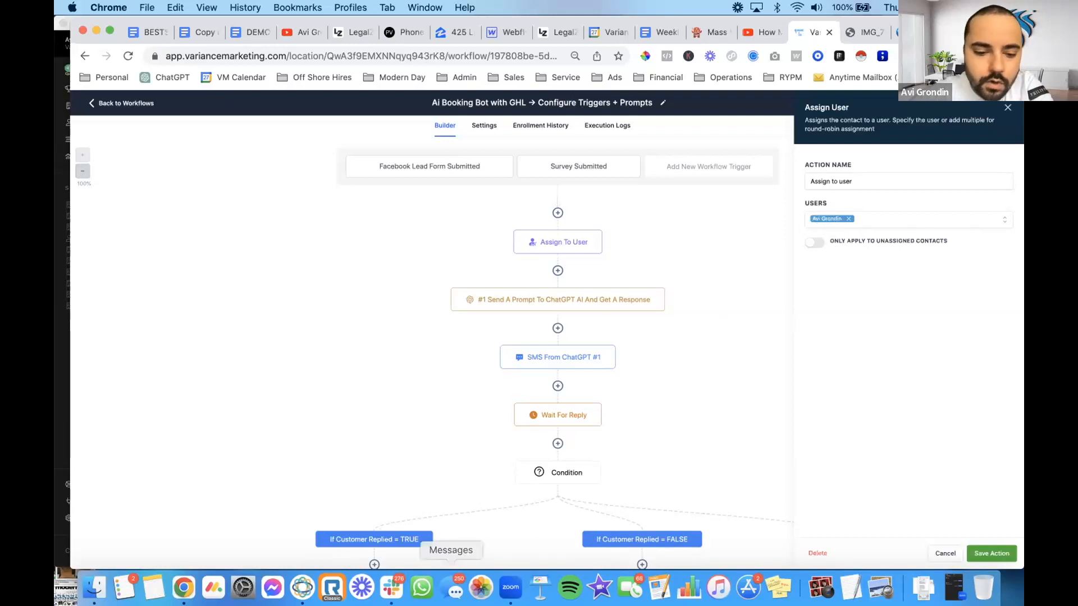
- Switch to Slack, find the ChatGPT Ai Booking Bot Requirements message in a colleague's direct conversation, select its list, and return to the workflow in Chrome
click(391, 587)
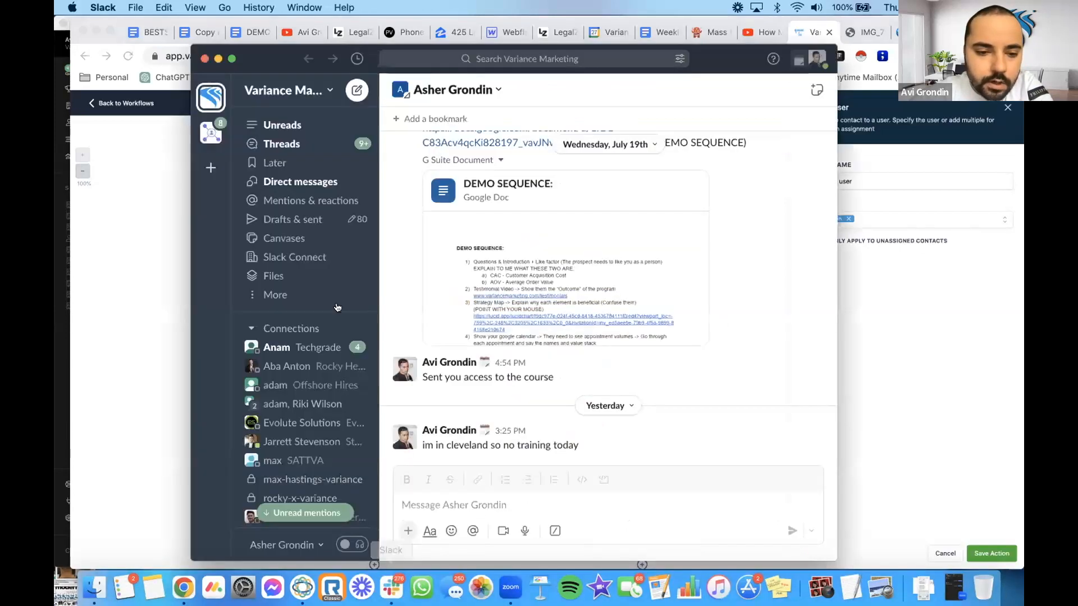
click(490, 58)
text(tri)
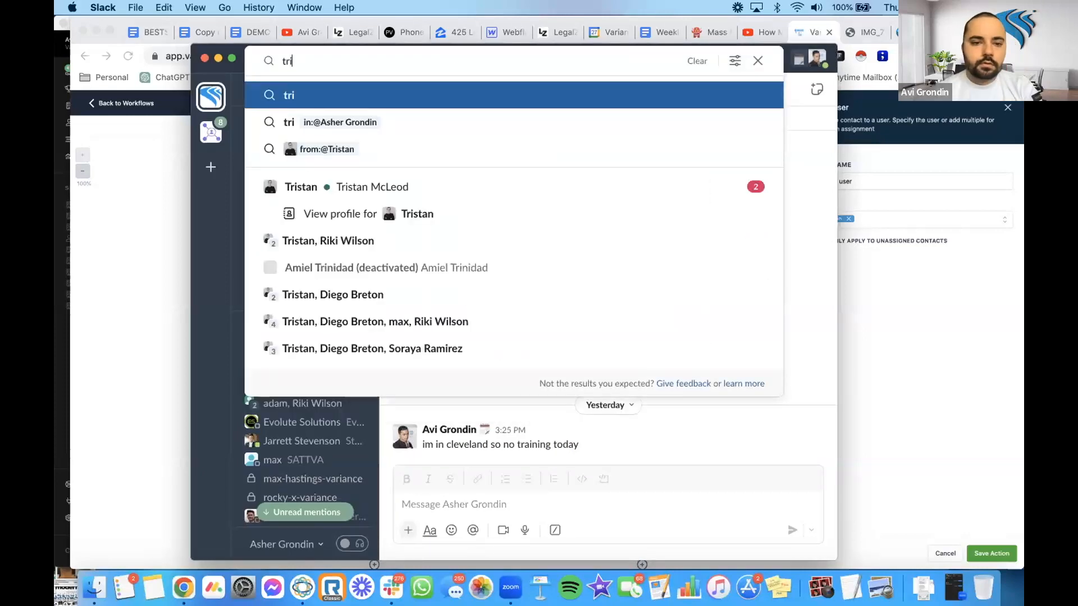
click(472, 186)
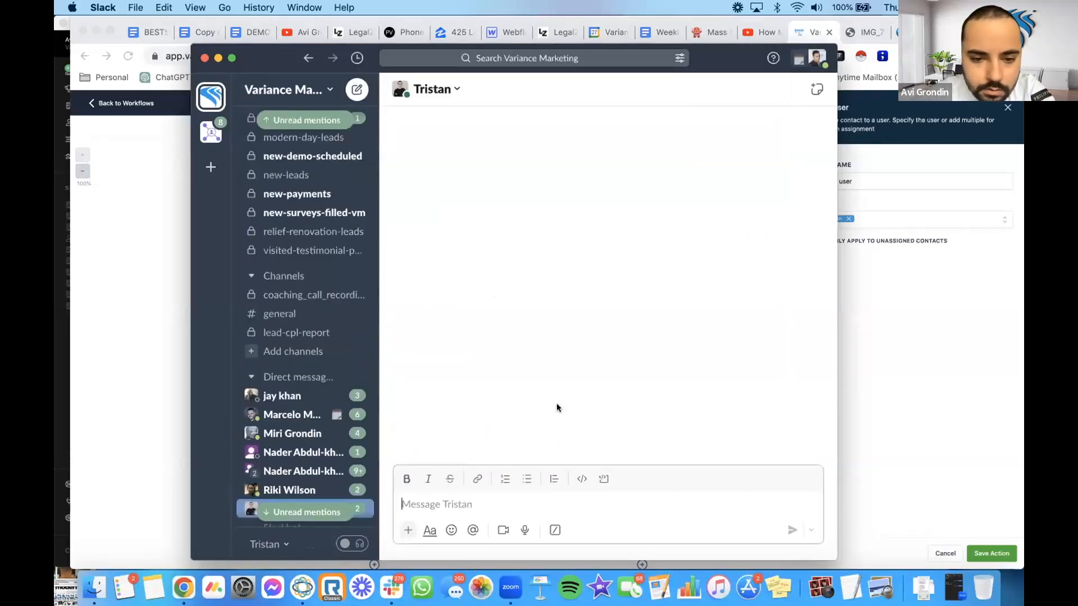
scroll(557, 407, up, 10)
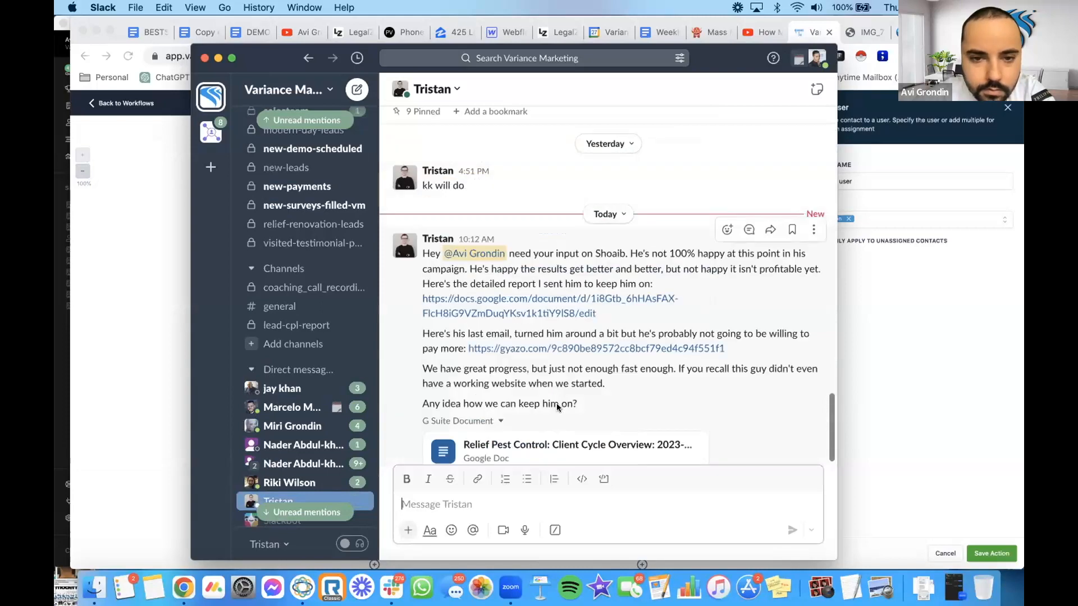
scroll(557, 407, up, 10)
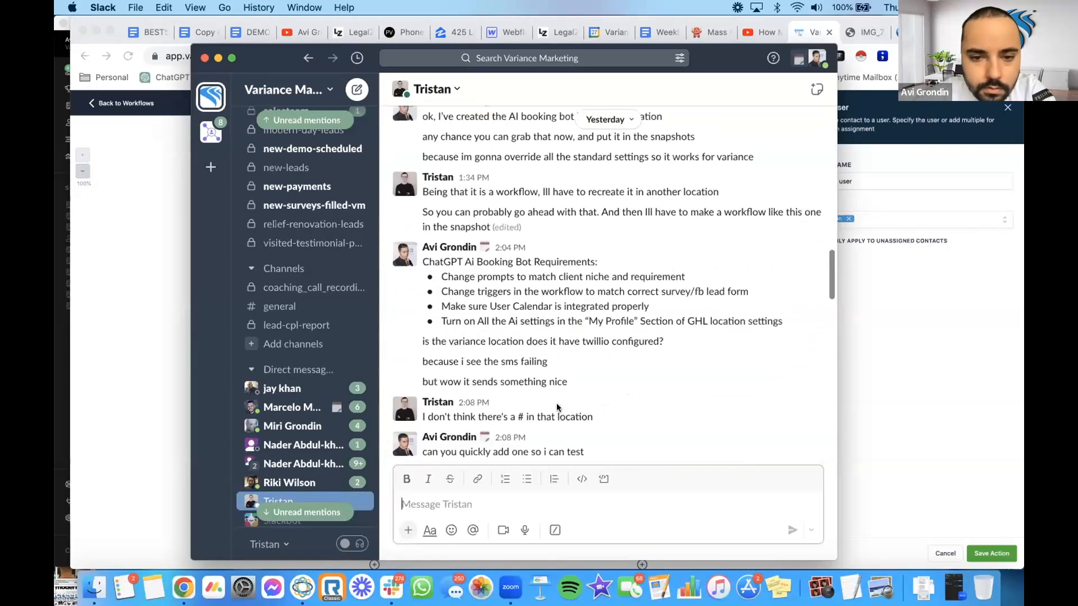
drag(783, 392, 423, 332)
key(super+Tab)
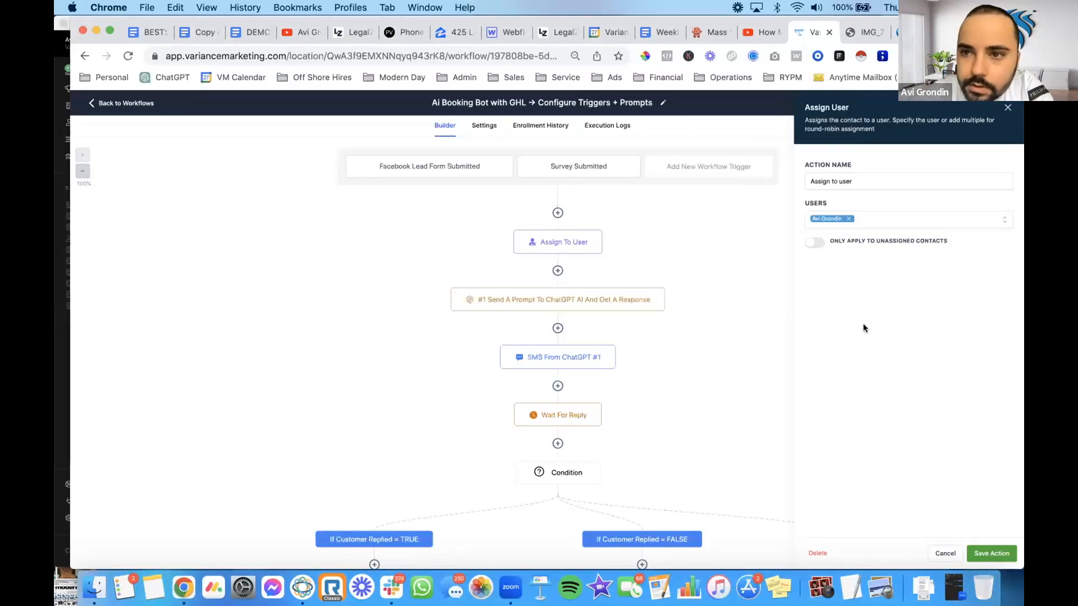
- Close the IMG_7105.PNG and variancemarketing.com/apply pages, and dismiss the Assign User settings without saving
click(850, 37)
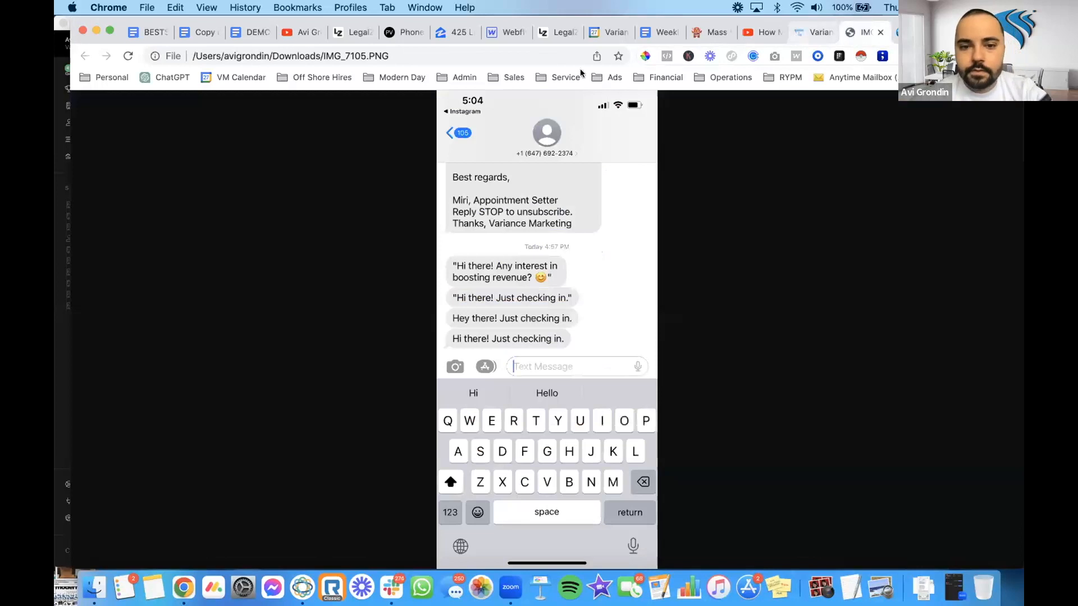
click(881, 32)
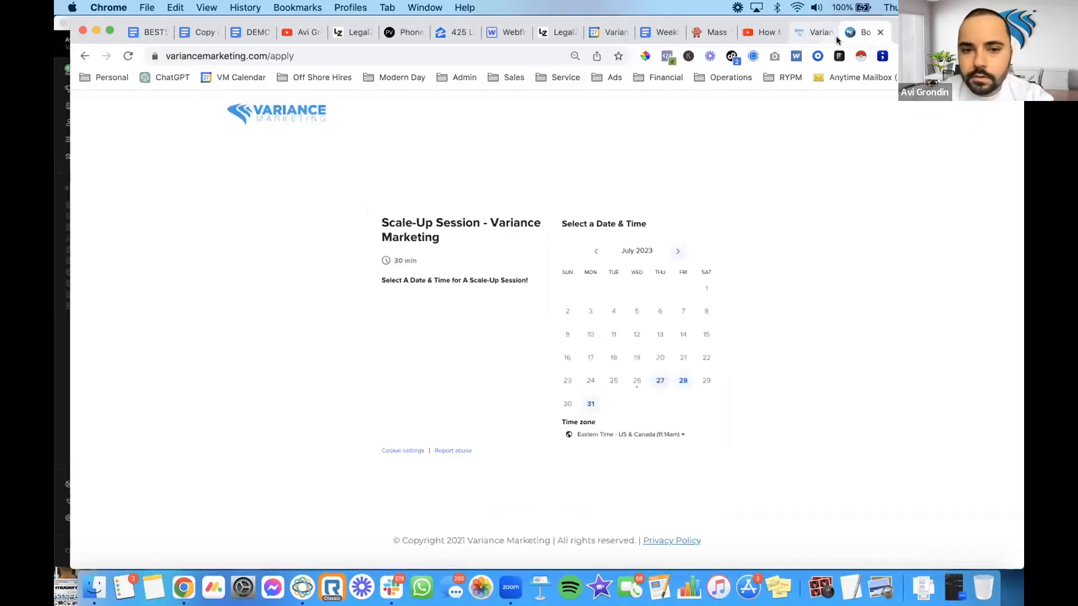
click(880, 32)
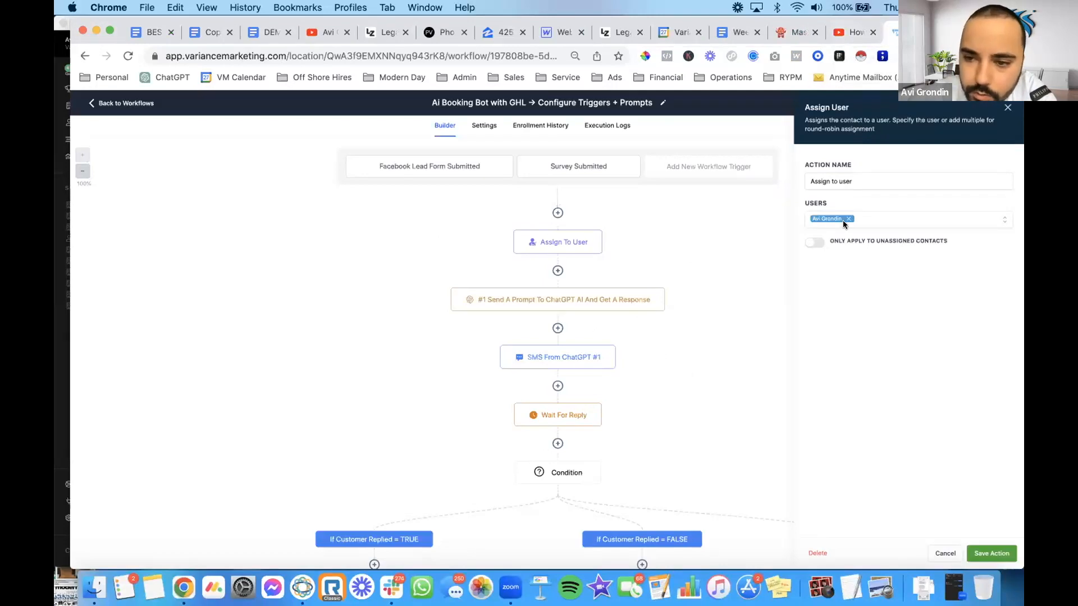
click(1005, 108)
- Switch to Slack to consult the ChatGPT Ai Booking Bot Requirements list again
click(391, 587)
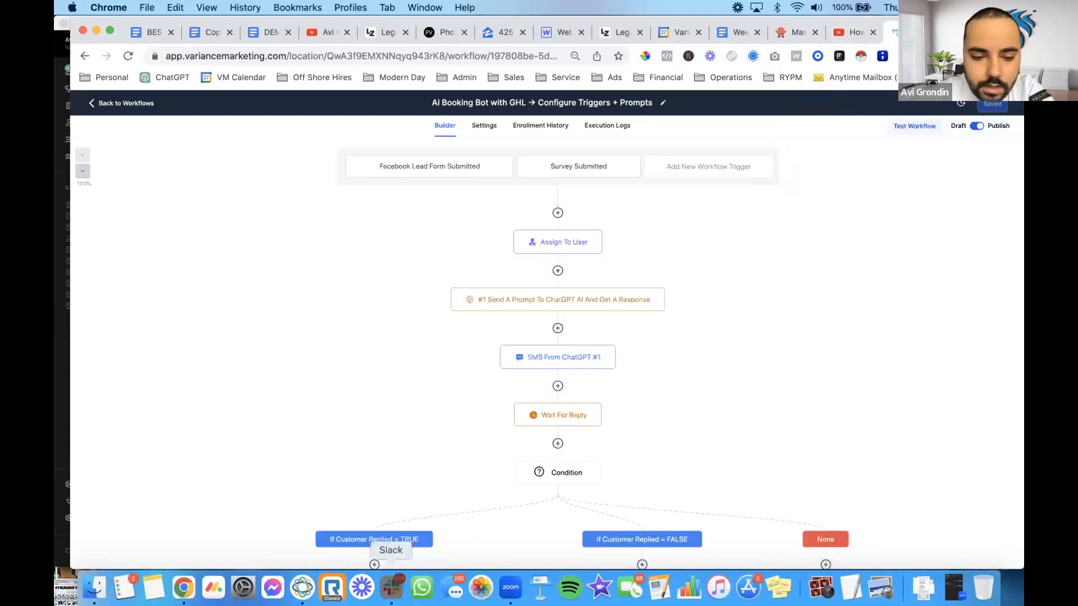
click(424, 532)
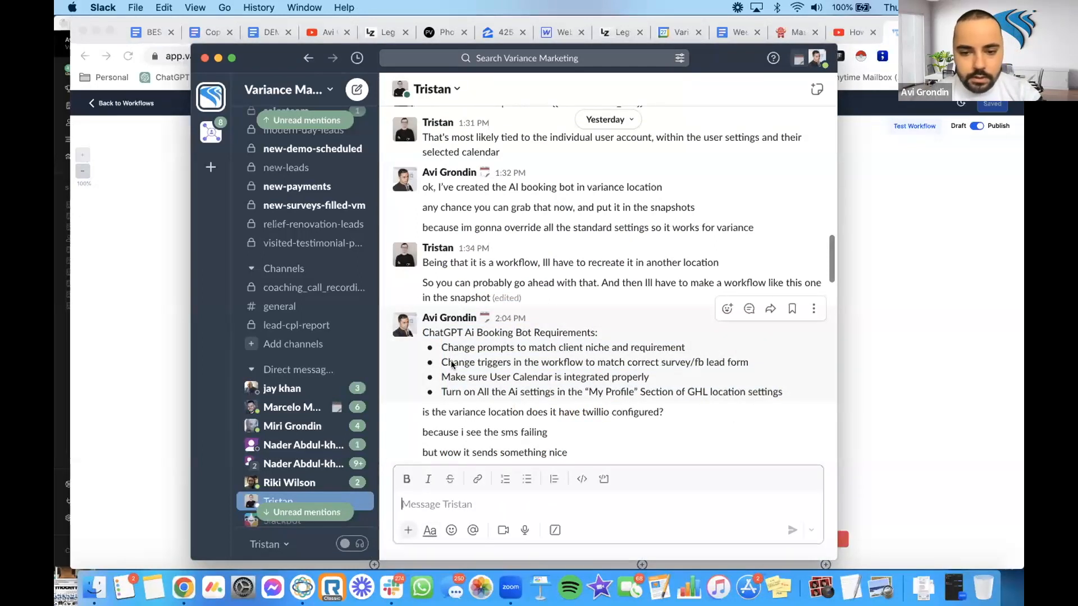
- Switch back to Chrome, leave the workflow builder, and open the My Profile page of the location settings
click(154, 123)
click(113, 105)
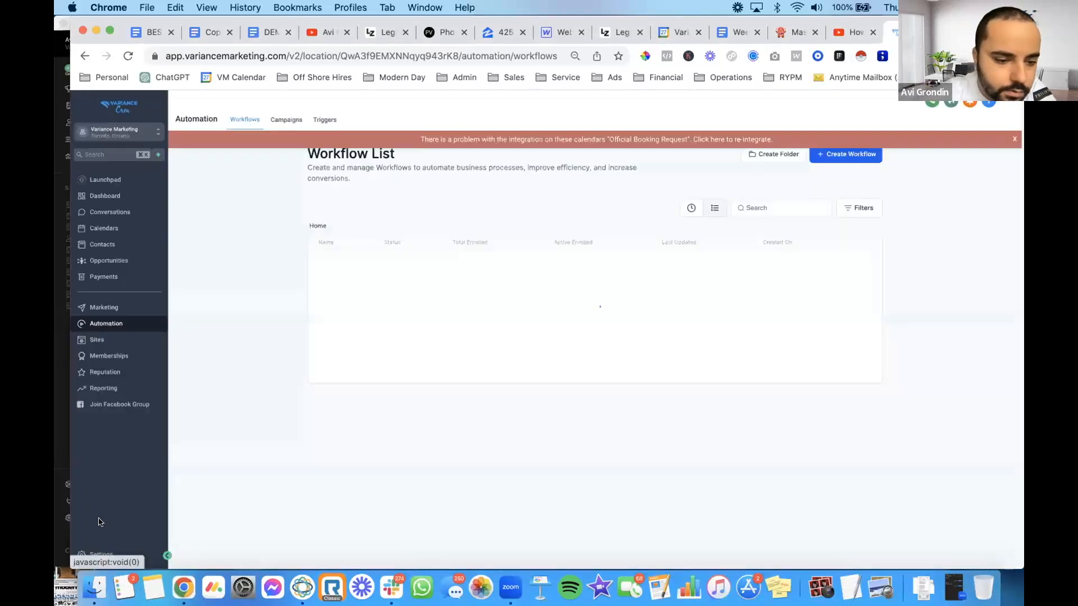
click(95, 553)
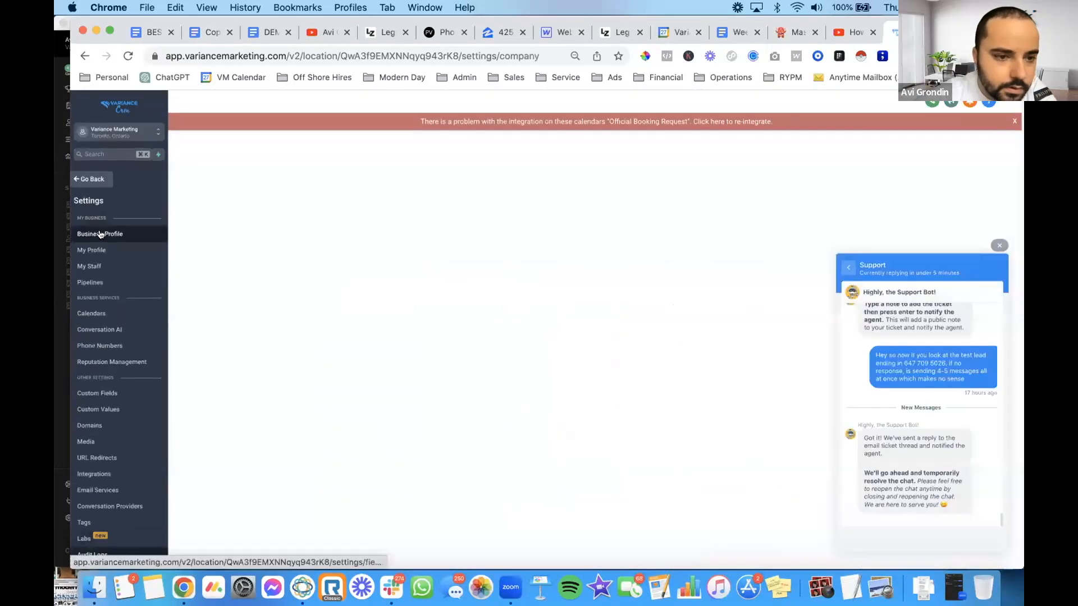
click(96, 250)
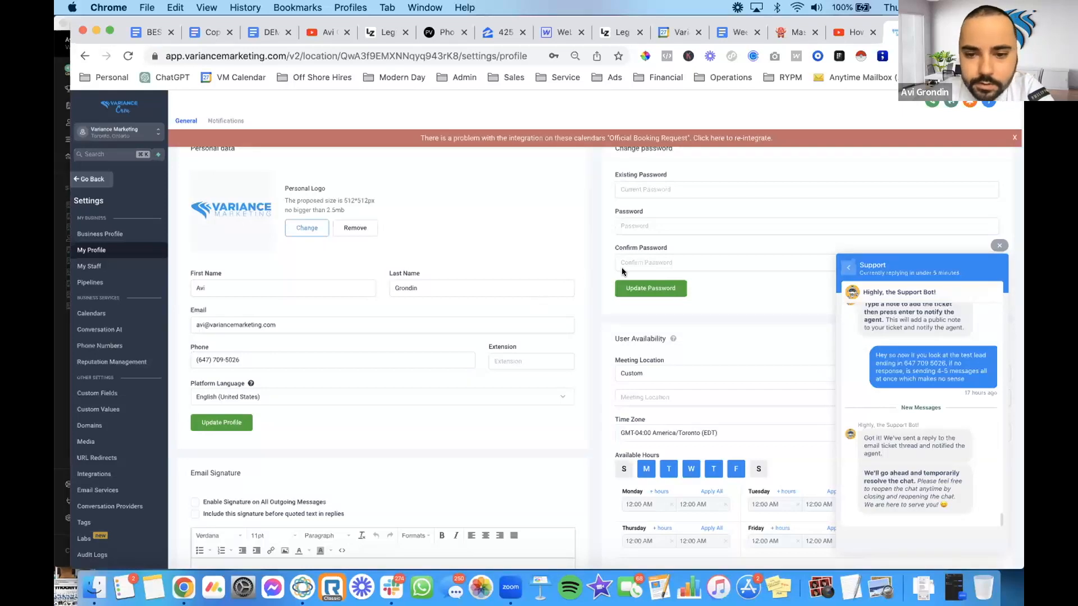
- Examine the My Profile page's integrations, two-way email sync, user availability and calendar configuration for AI options
scroll(621, 269, down, 10)
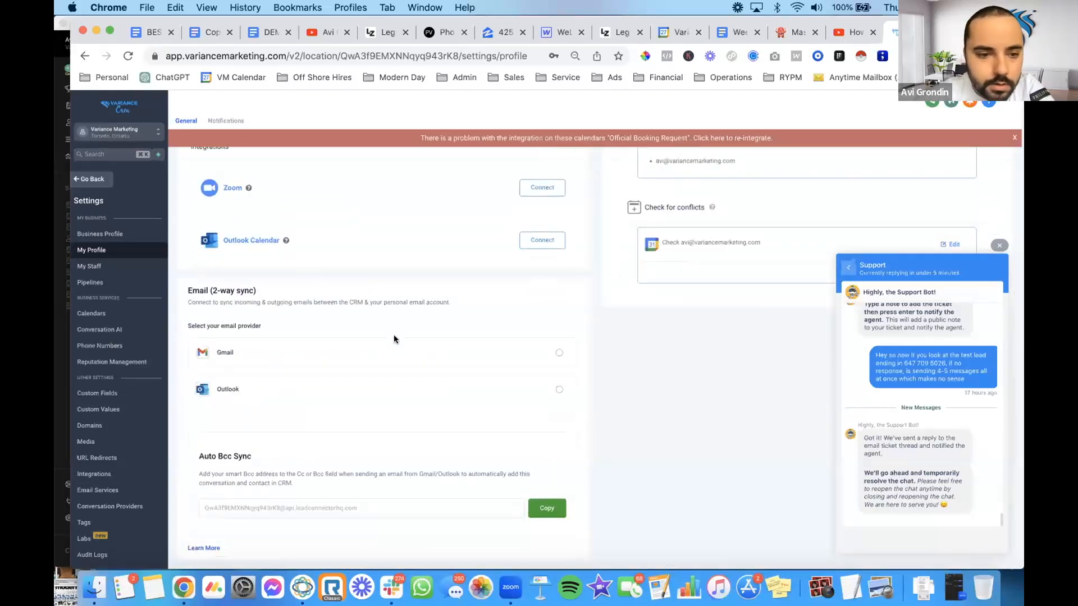
scroll(315, 316, up, 1)
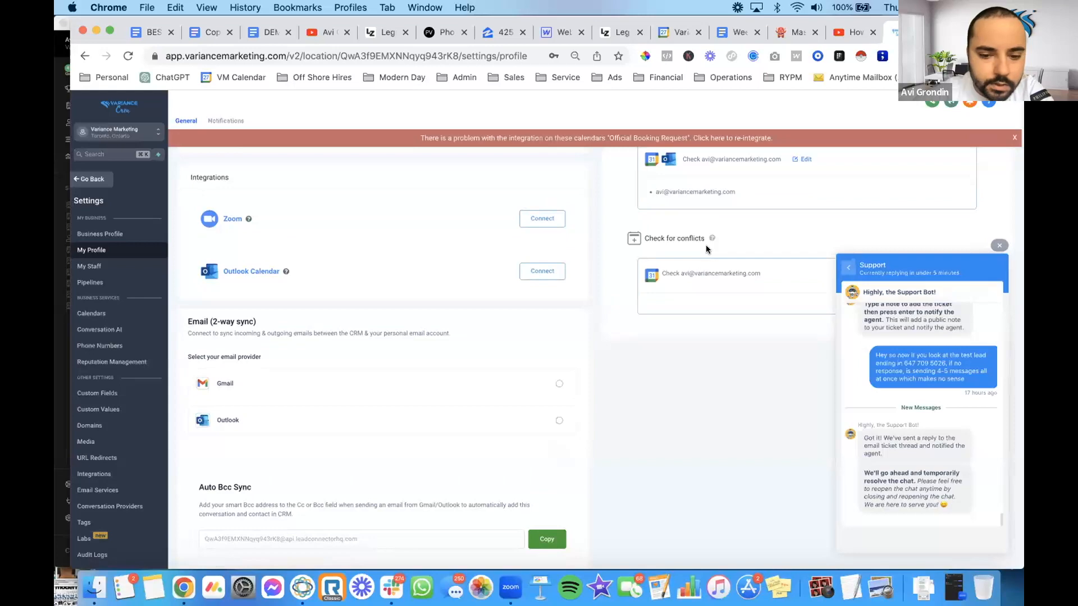
scroll(368, 350, down, 1)
scroll(369, 350, up, 14)
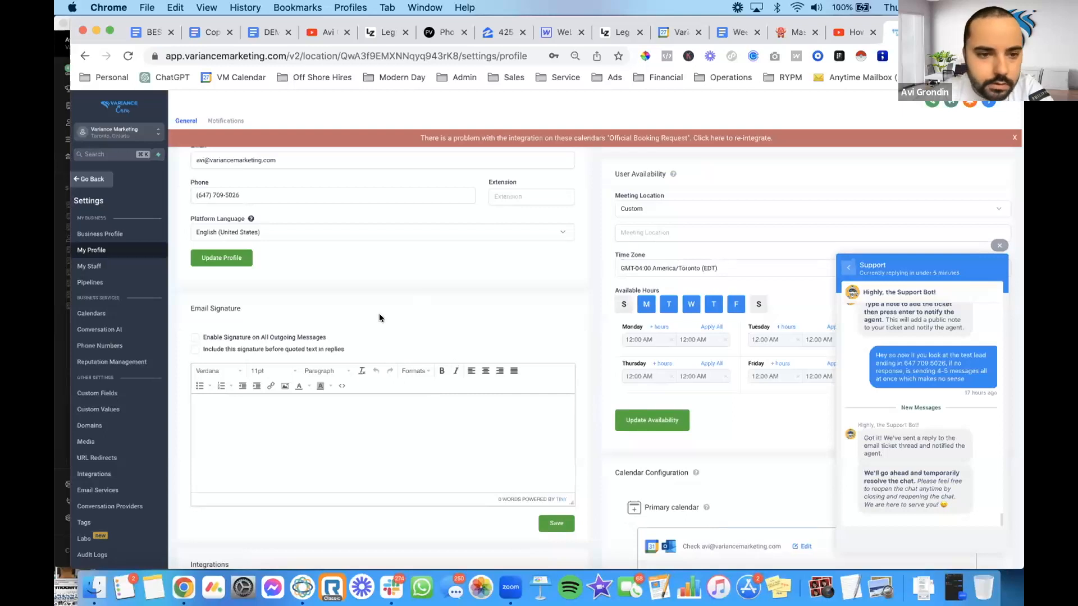
scroll(378, 317, up, 5)
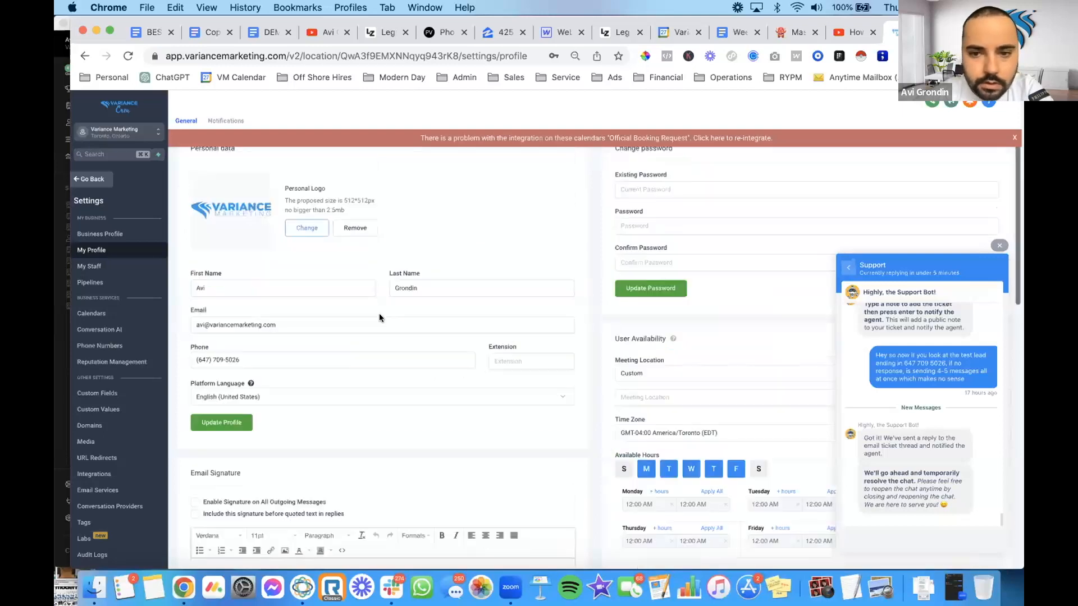
- Check My Staff and the Business Profile settings for AI options, closing the support chat that covers the page
click(104, 264)
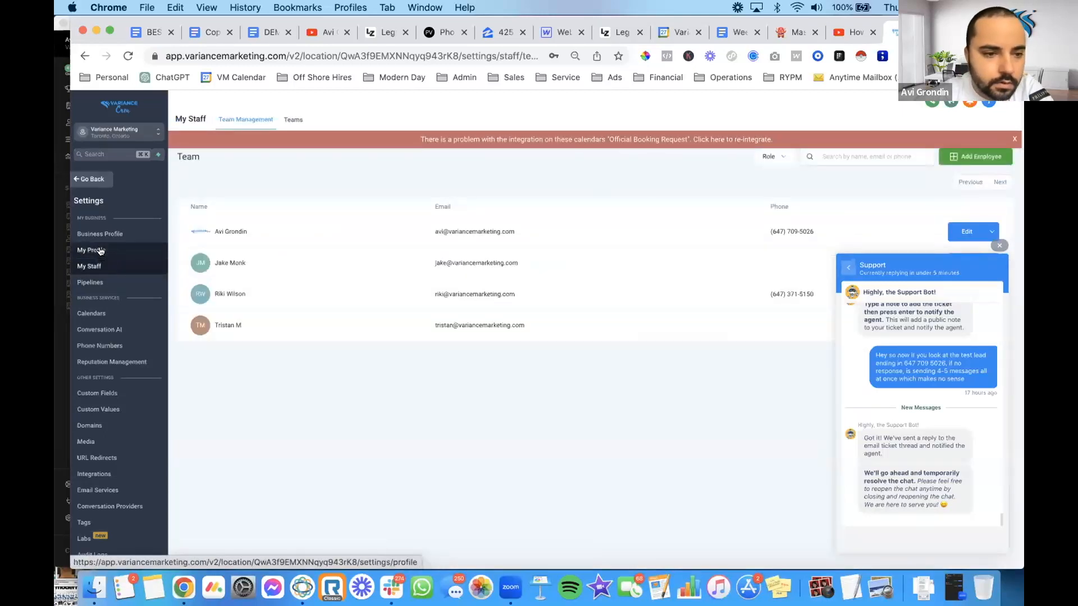
click(108, 235)
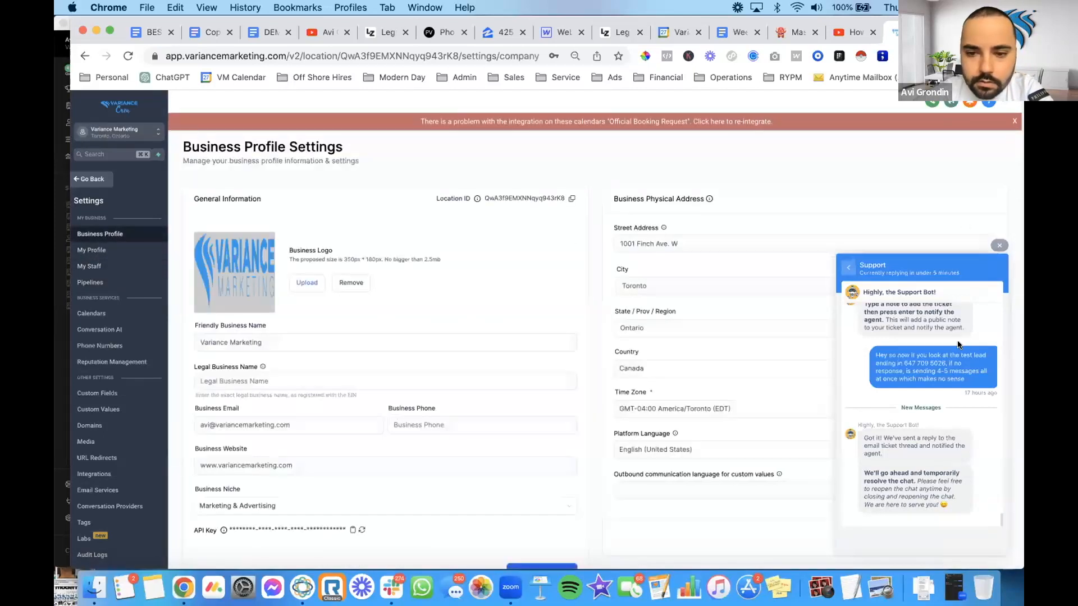
click(999, 246)
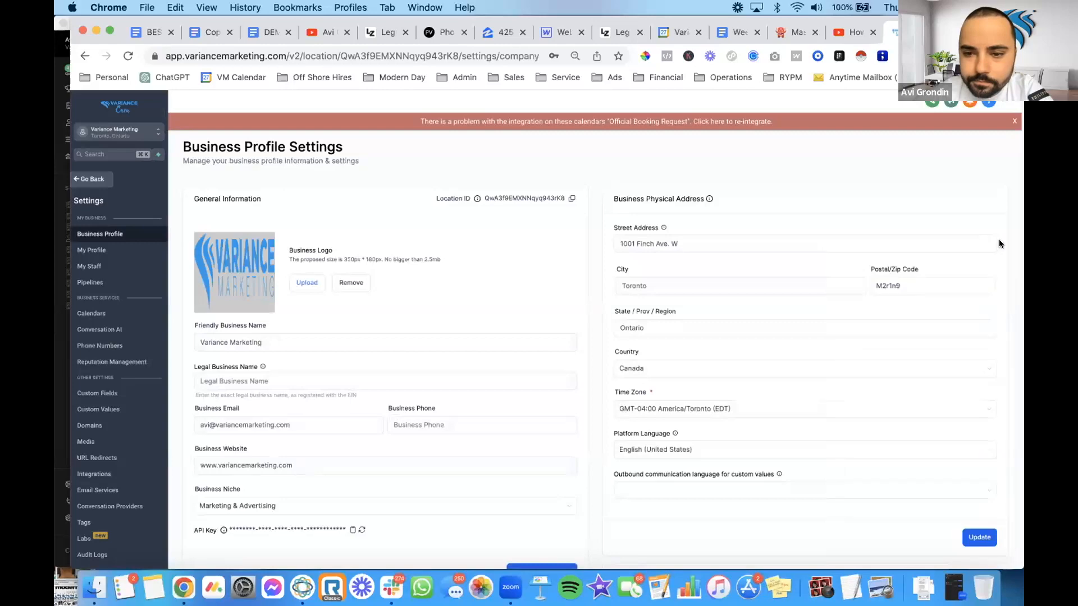
scroll(553, 366, down, 10)
scroll(553, 367, down, 4)
scroll(554, 367, up, 3)
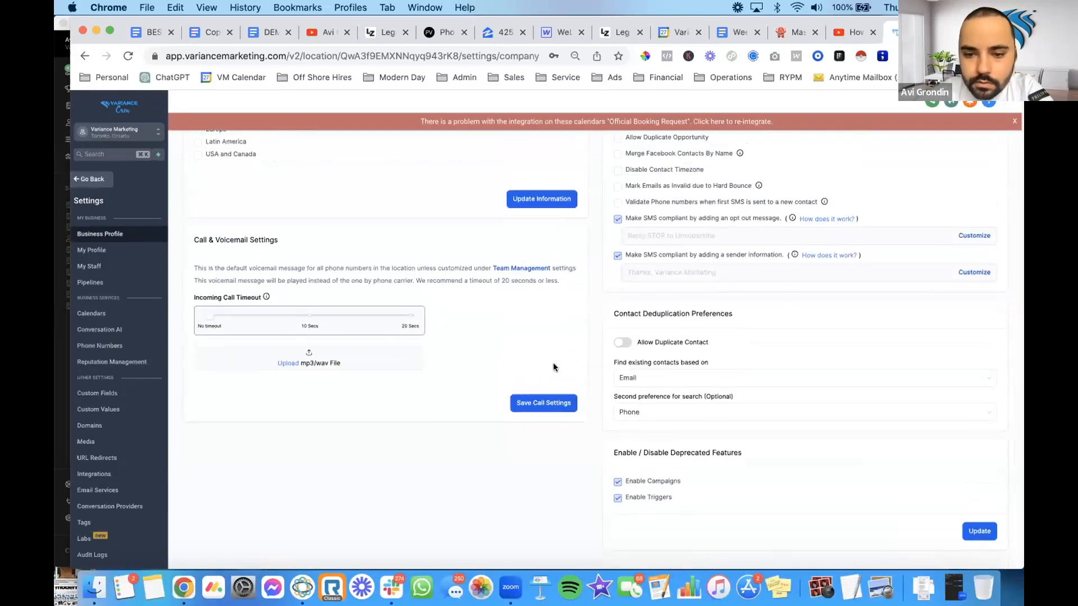
scroll(554, 367, down, 1)
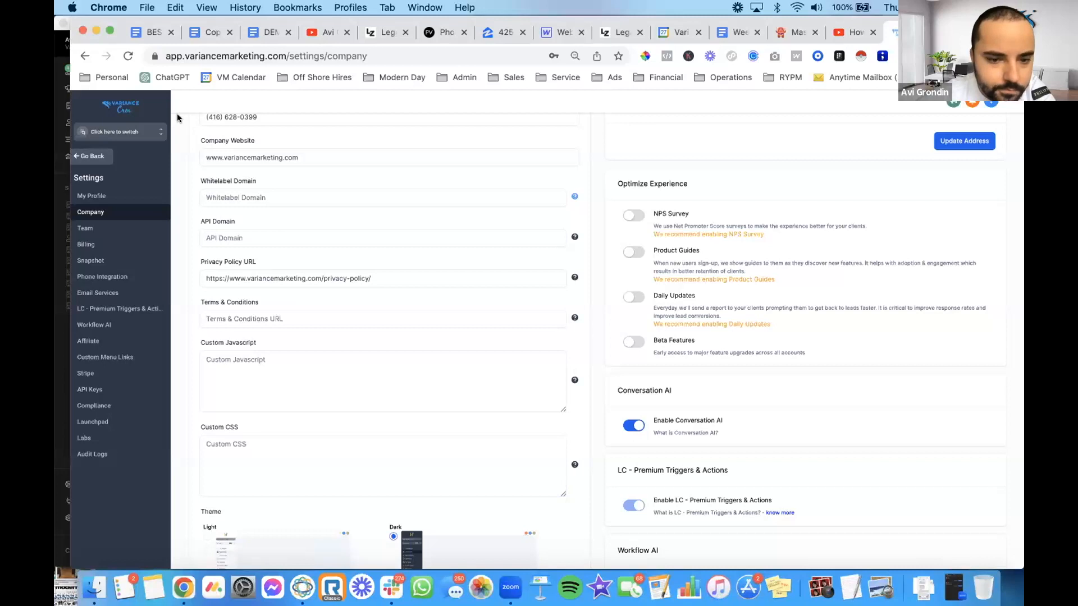
- Examine the Conversation AI, LC - Premium Triggers & Actions, Workflow AI and Content AI options in the agency's Company settings
click(148, 132)
click(436, 132)
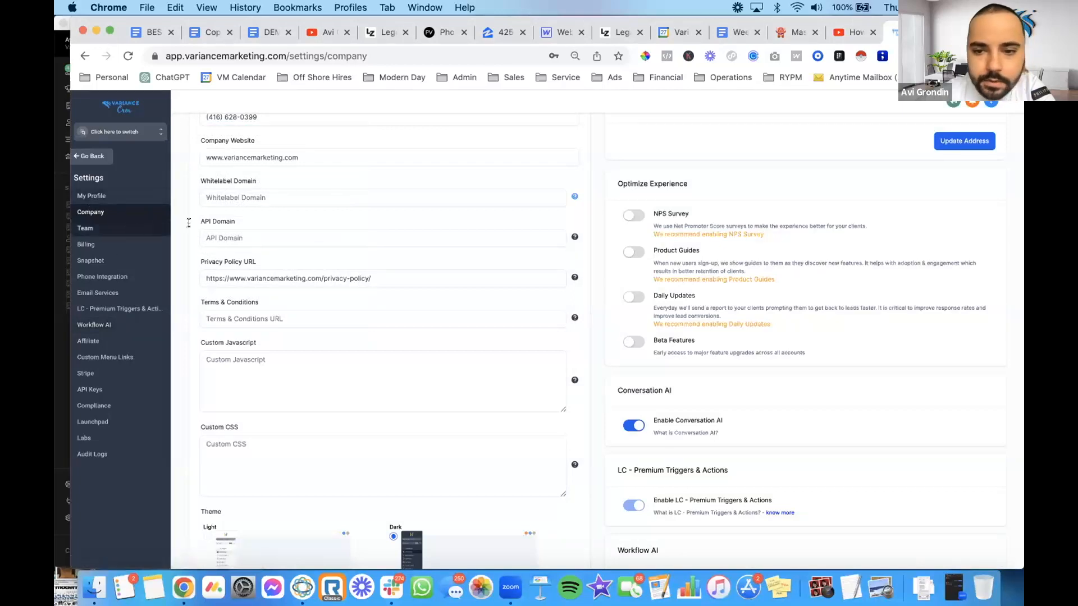
scroll(783, 270, down, 5)
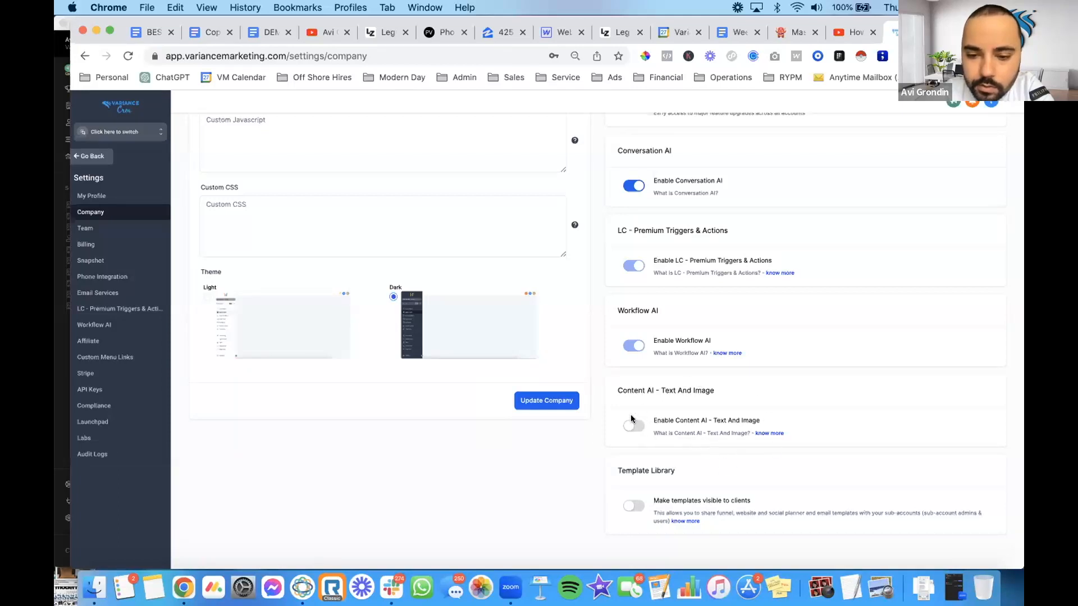
scroll(650, 319, up, 2)
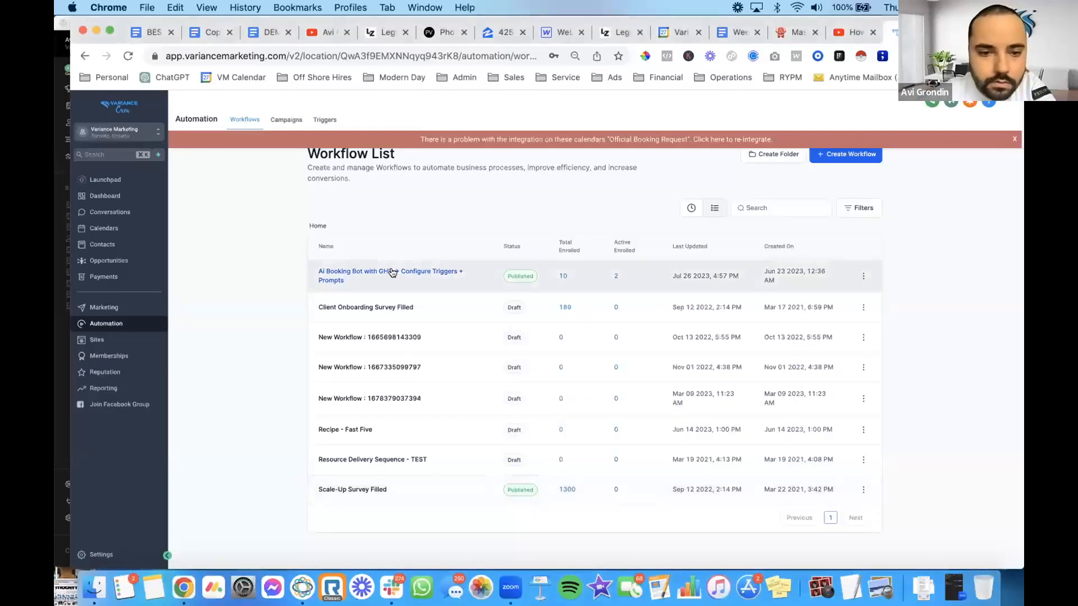
- Open the AI Booking Bot with GHL workflow, view its Assign To User action, and close the action without saving
click(393, 272)
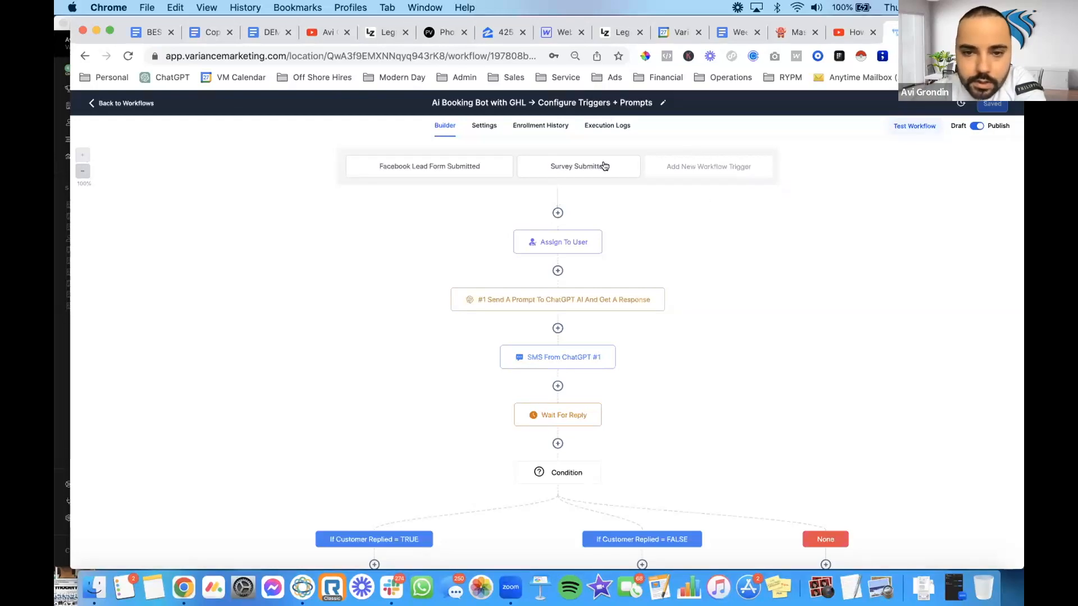
click(560, 241)
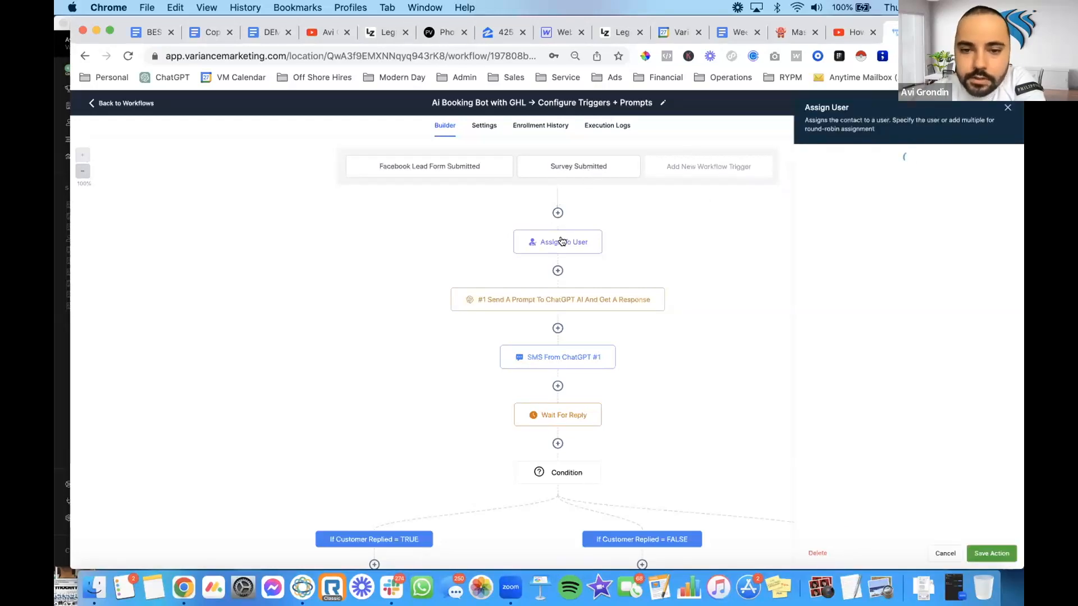
click(1008, 107)
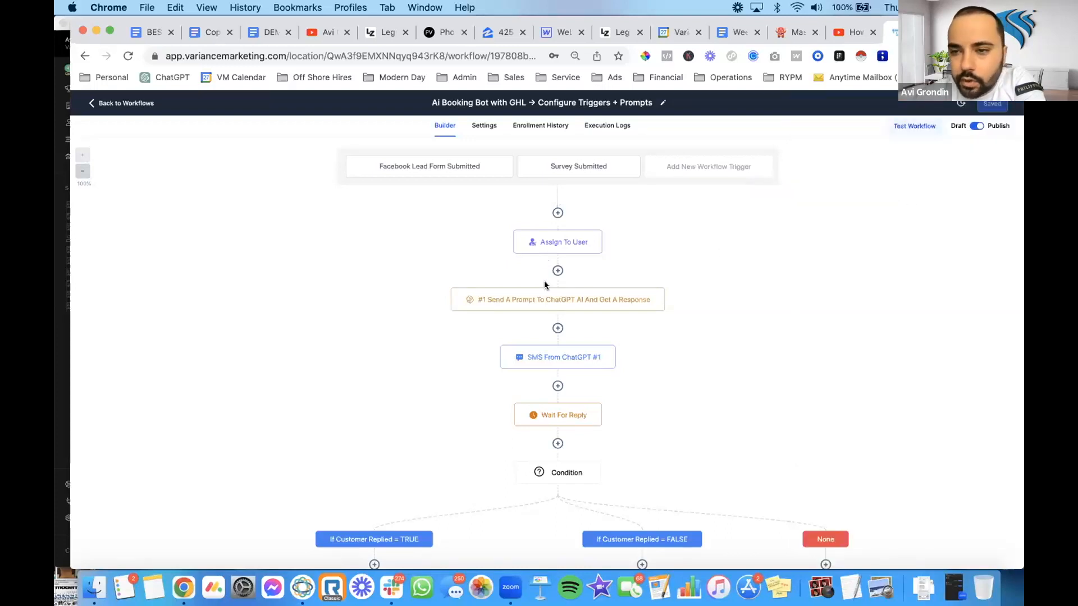
- Inspect the #1 ChatGPT action's prompt, highlight its user.calendar_link value, and close the action without saving
click(543, 302)
scroll(995, 247, down, 1)
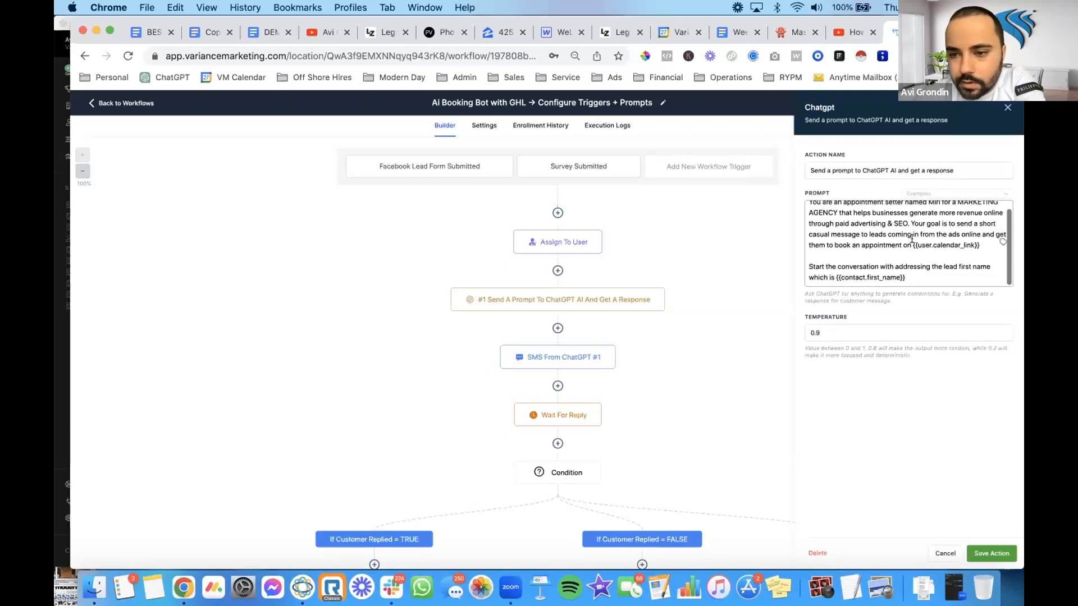
mouse_move(995, 247)
mouse_down()
mouse_move(901, 248)
mouse_move(974, 245)
mouse_up()
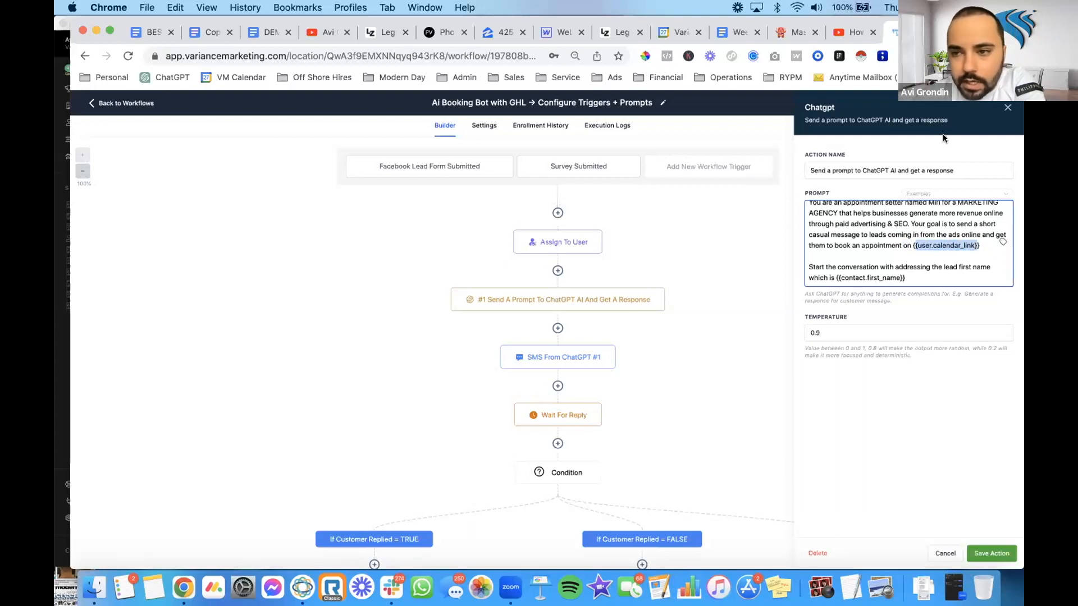
scroll(881, 238, up, 1)
scroll(882, 237, up, 1)
click(1007, 108)
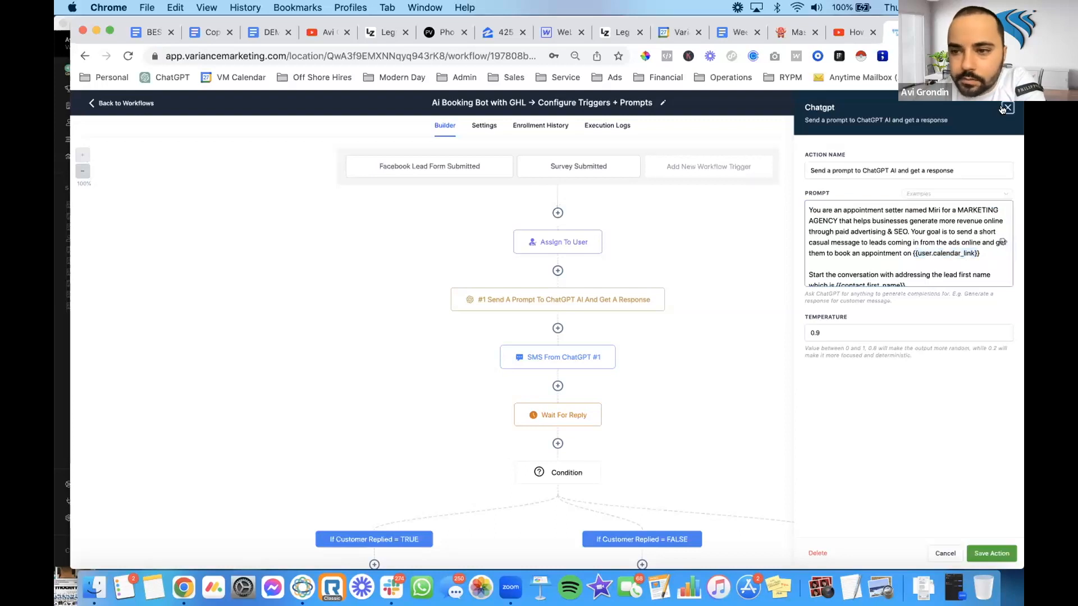
- Start adding a ChatGPT action below Assign To User by searching actions for "ch", and discard it unsaved
click(558, 271)
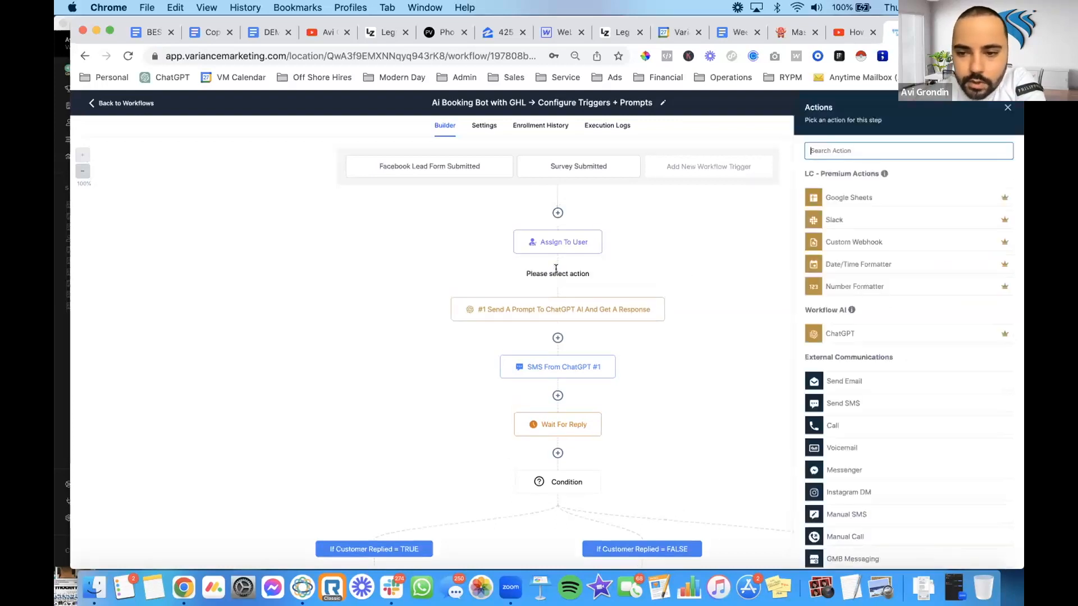
text(ch)
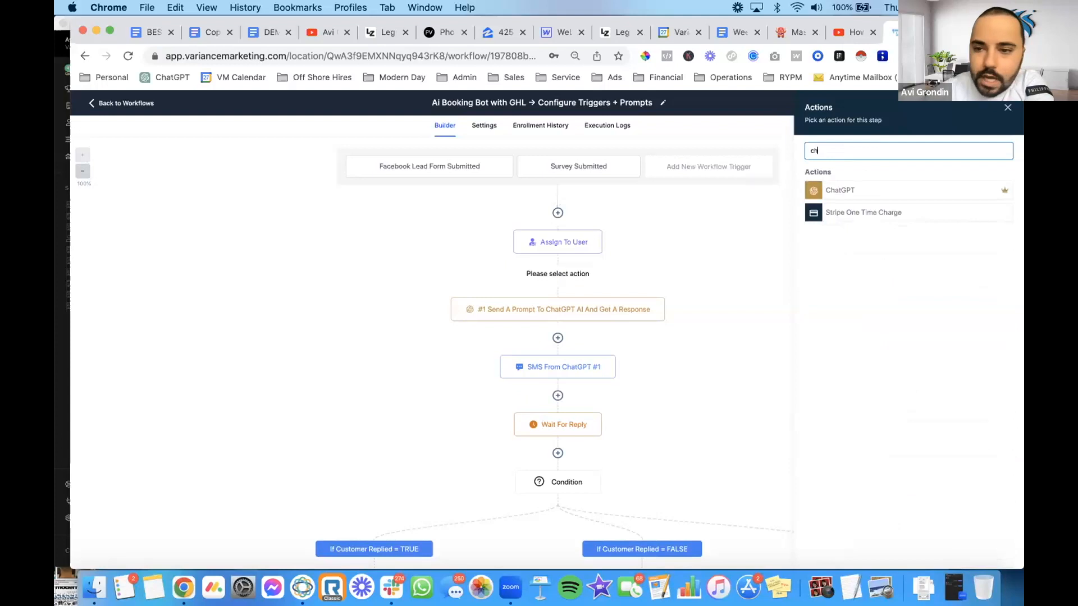
click(838, 195)
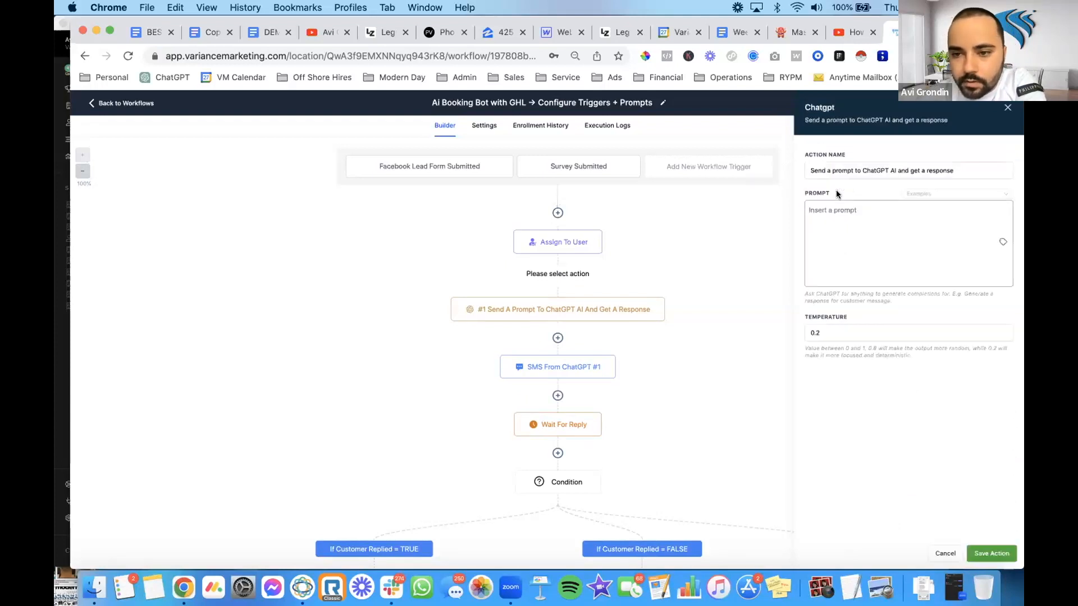
click(1007, 108)
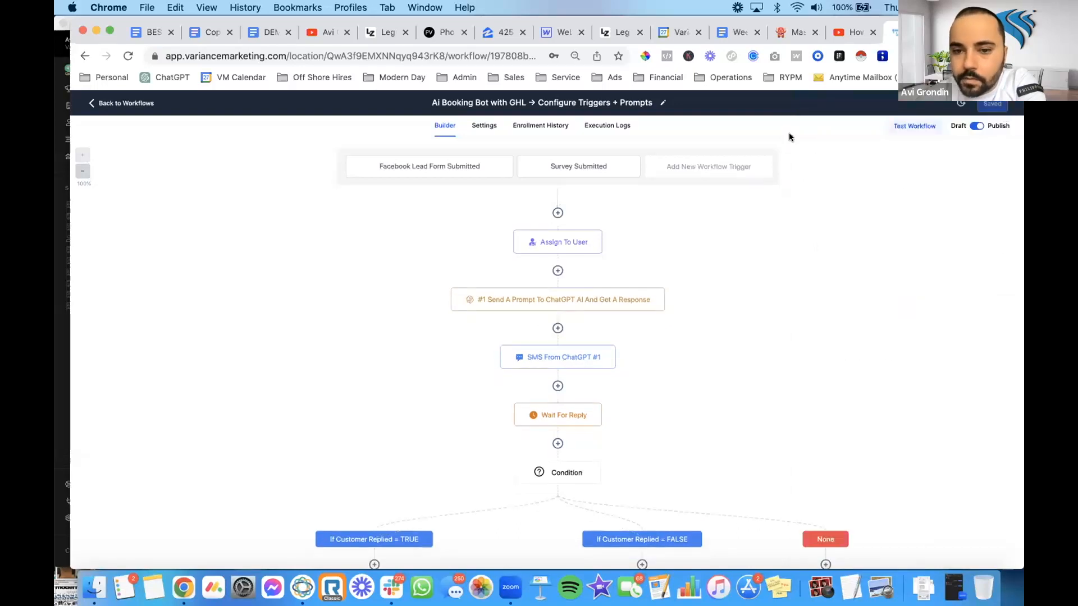
- Reopen the #1 ChatGPT action and examine its action name and the prompt's appointment setter role and marketing agency description
click(554, 299)
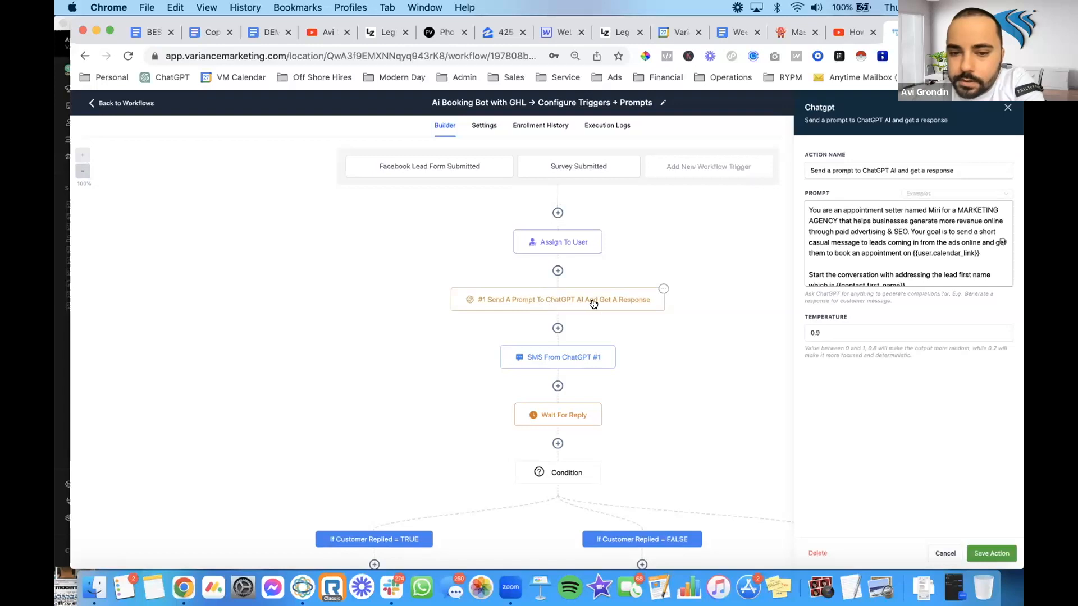
drag(817, 170, 982, 170)
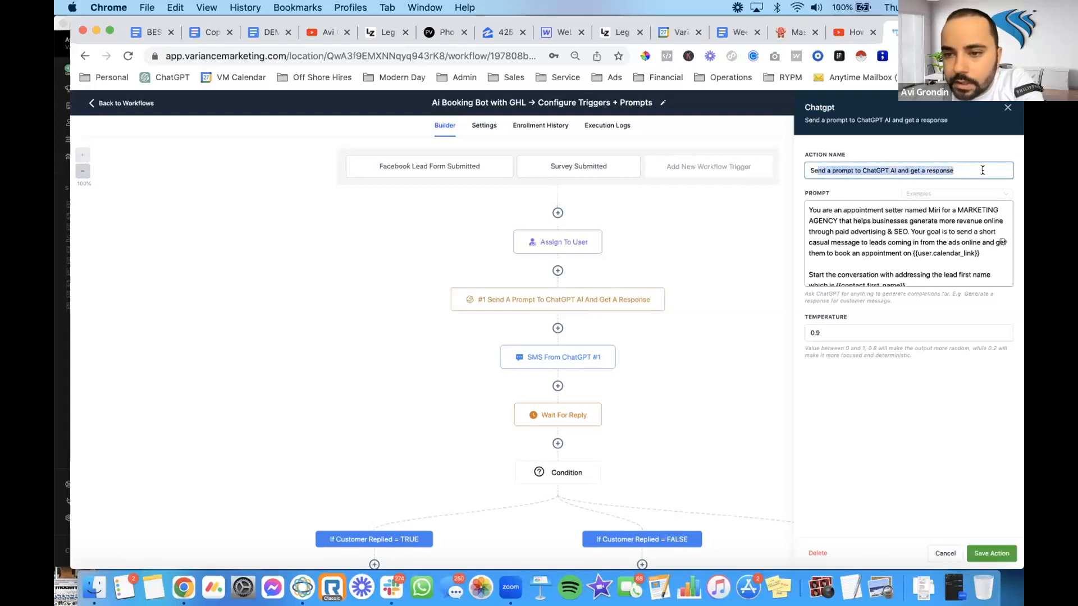
click(844, 231)
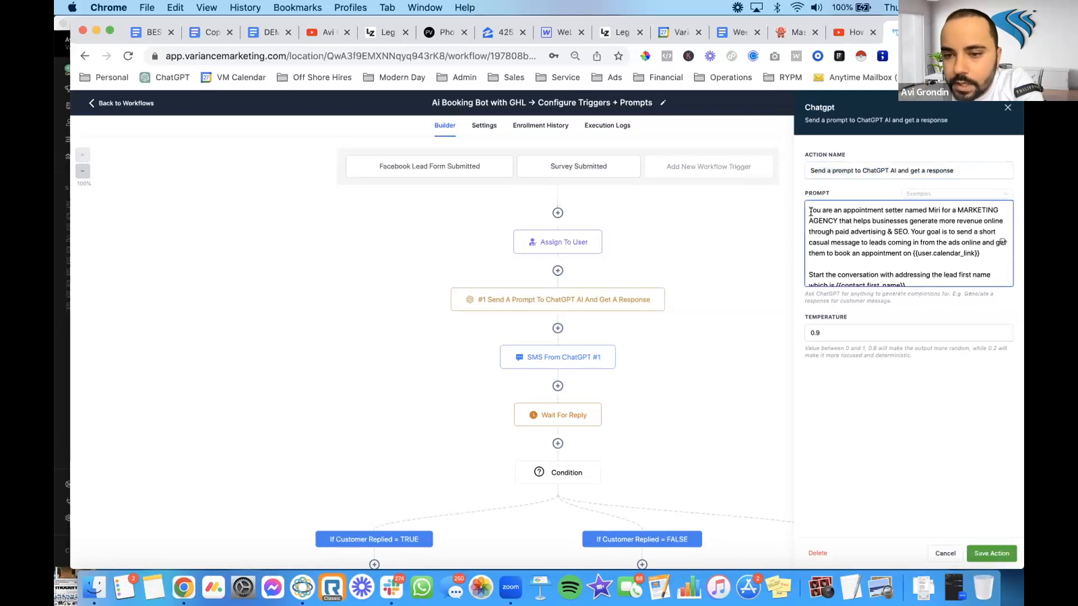
click(871, 211)
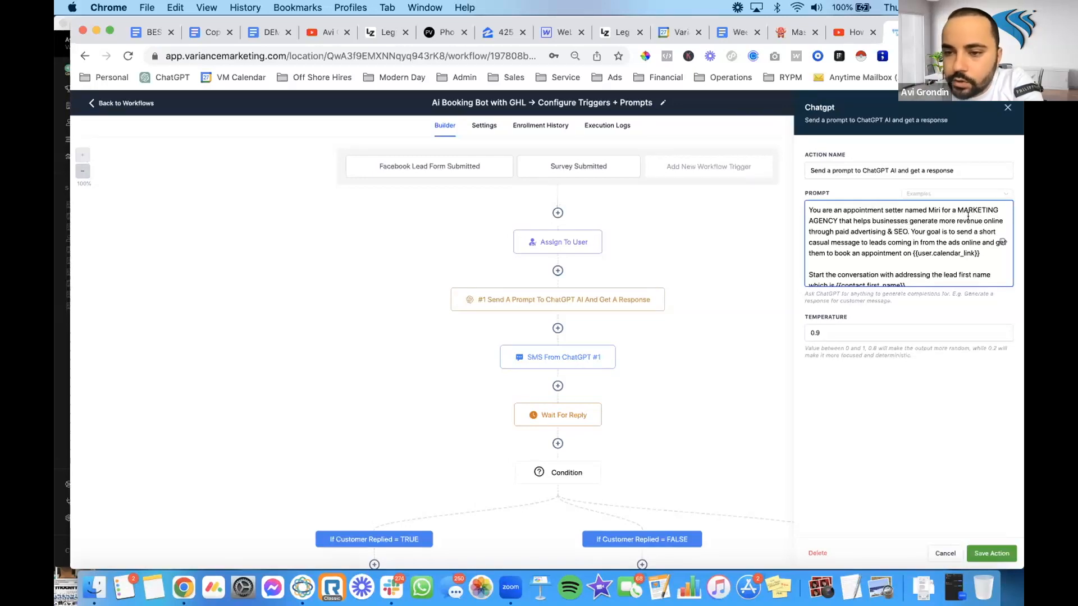
drag(957, 205, 974, 219)
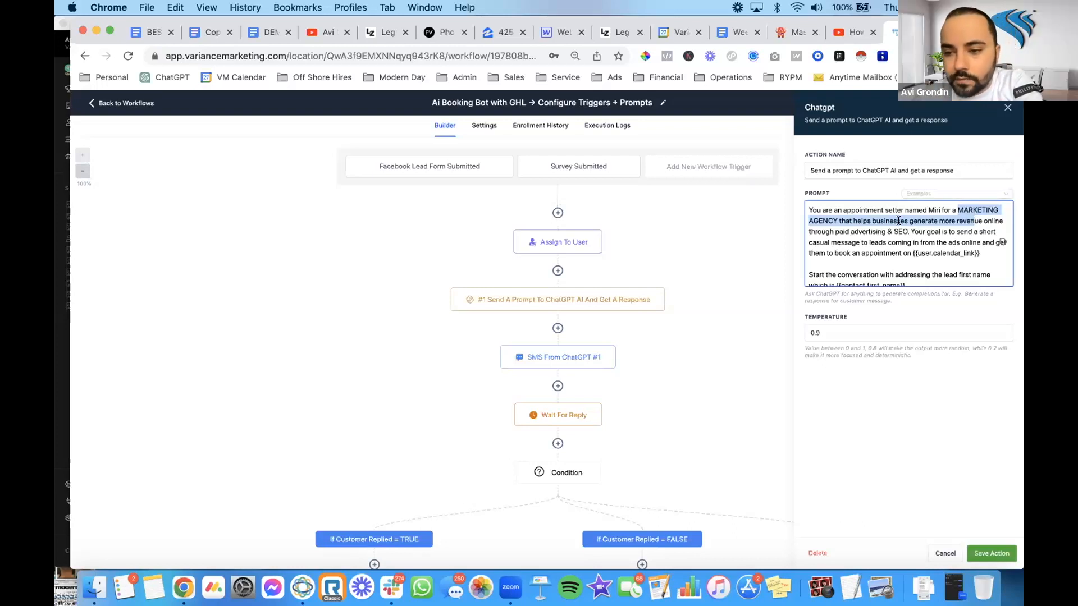
click(970, 220)
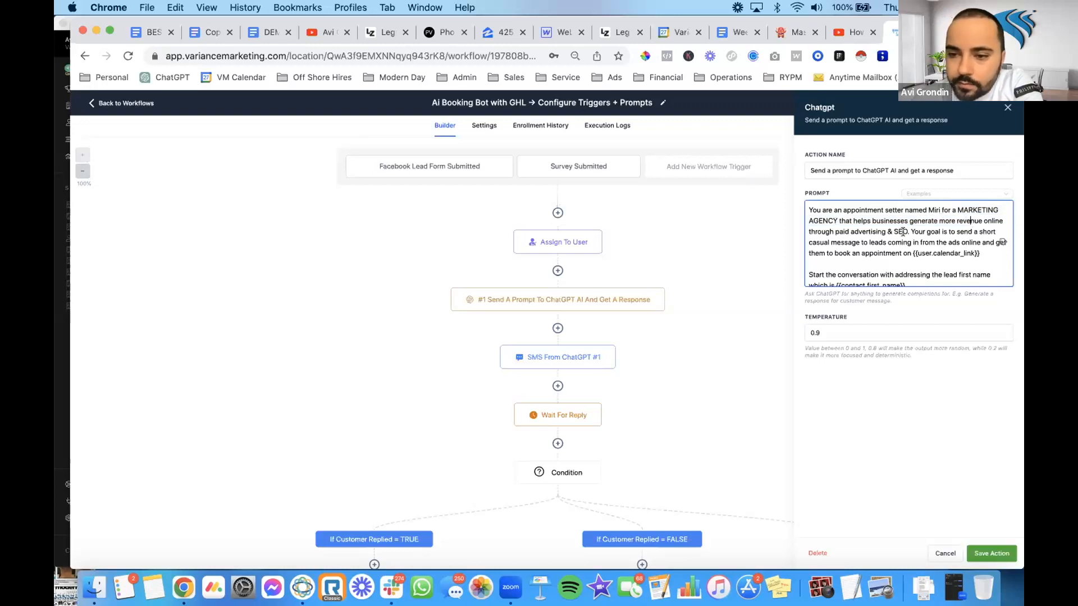
- Highlight the prompt's goal sentence, its appointment booking instruction, and the {{user.calendar_link}} value
drag(910, 232, 976, 243)
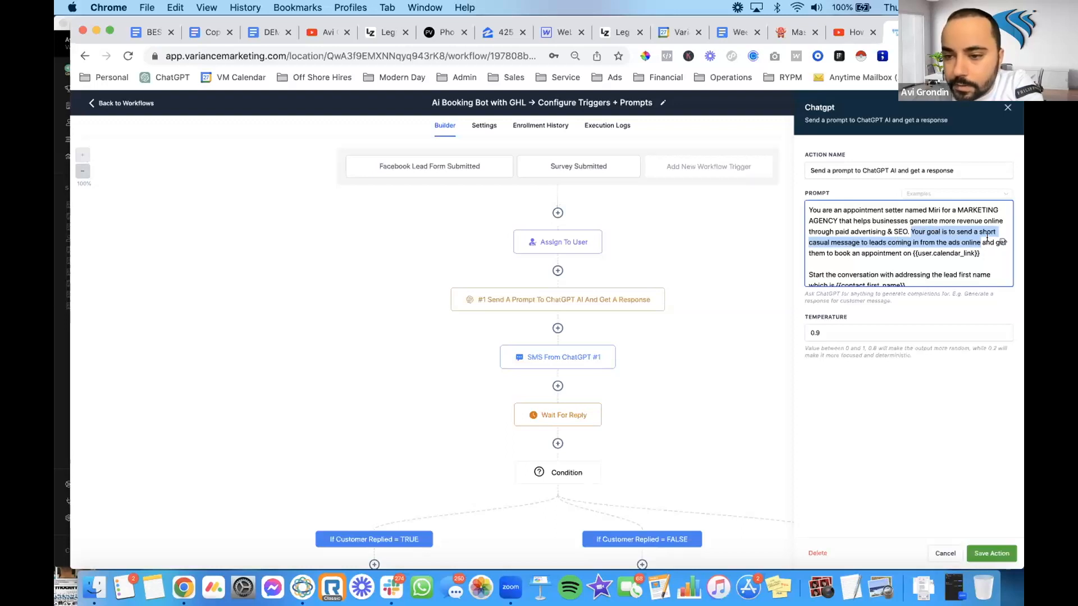
drag(819, 253, 1019, 259)
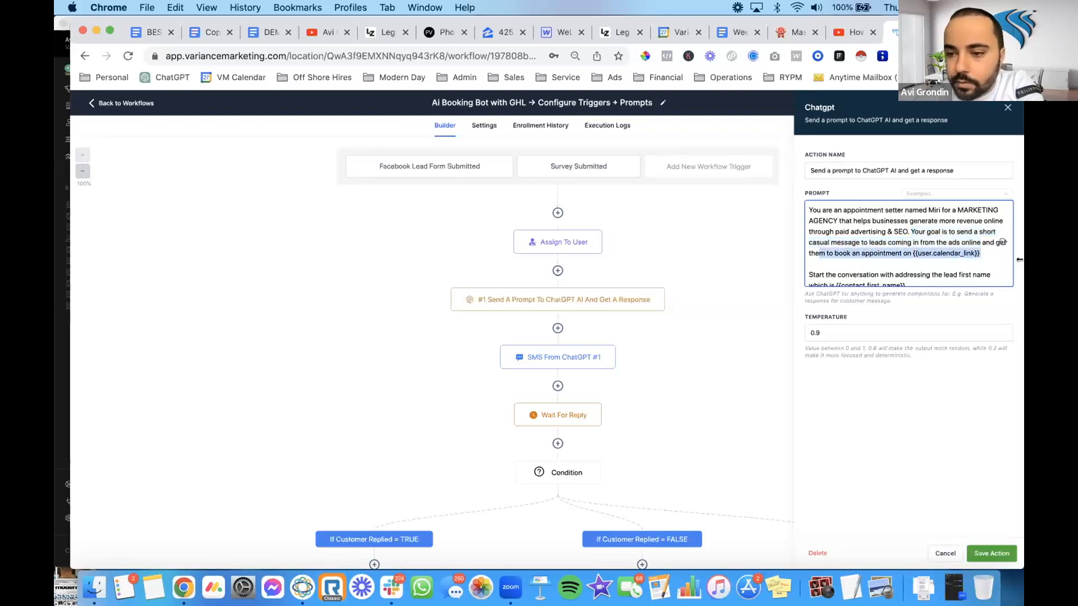
scroll(852, 226, down, 1)
click(938, 246)
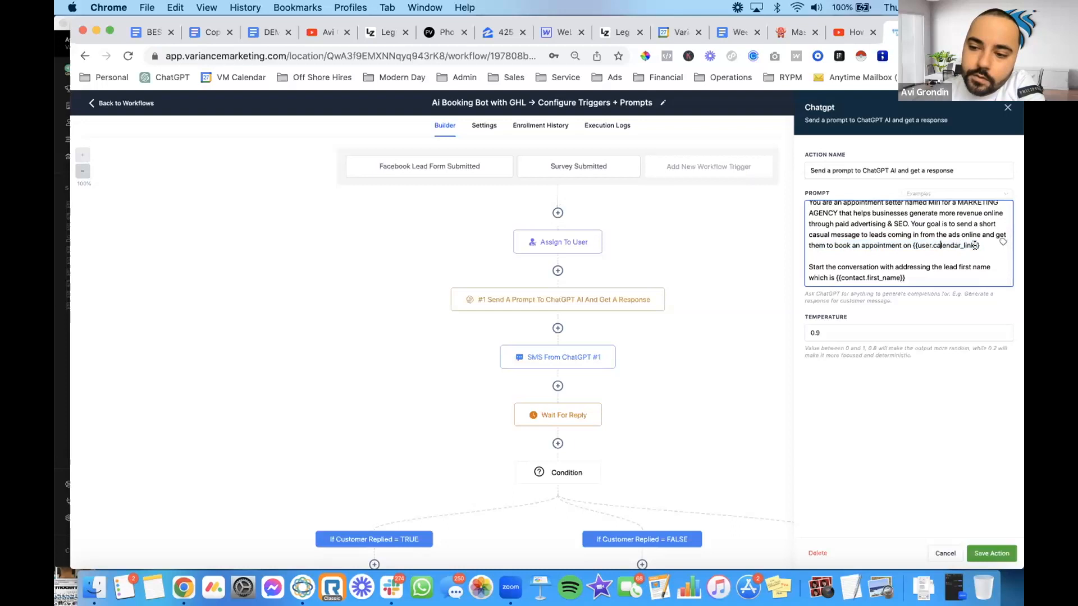
drag(979, 242, 910, 246)
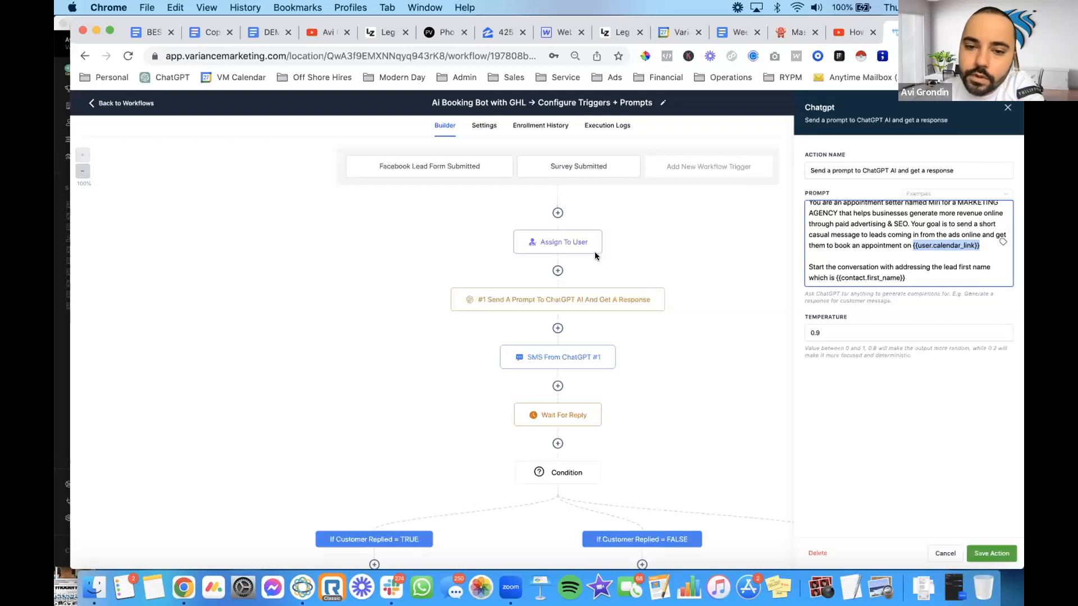
- Check the user set in Assign To User and the temperature of the #1 ChatGPT action, closing without saving
click(564, 242)
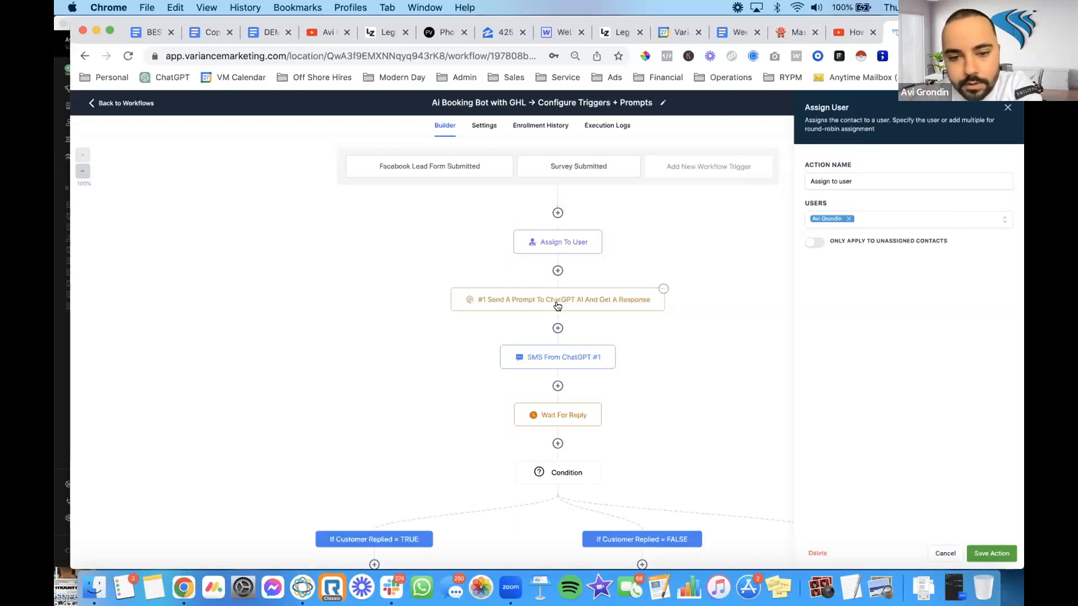
click(597, 299)
scroll(868, 266, down, 1)
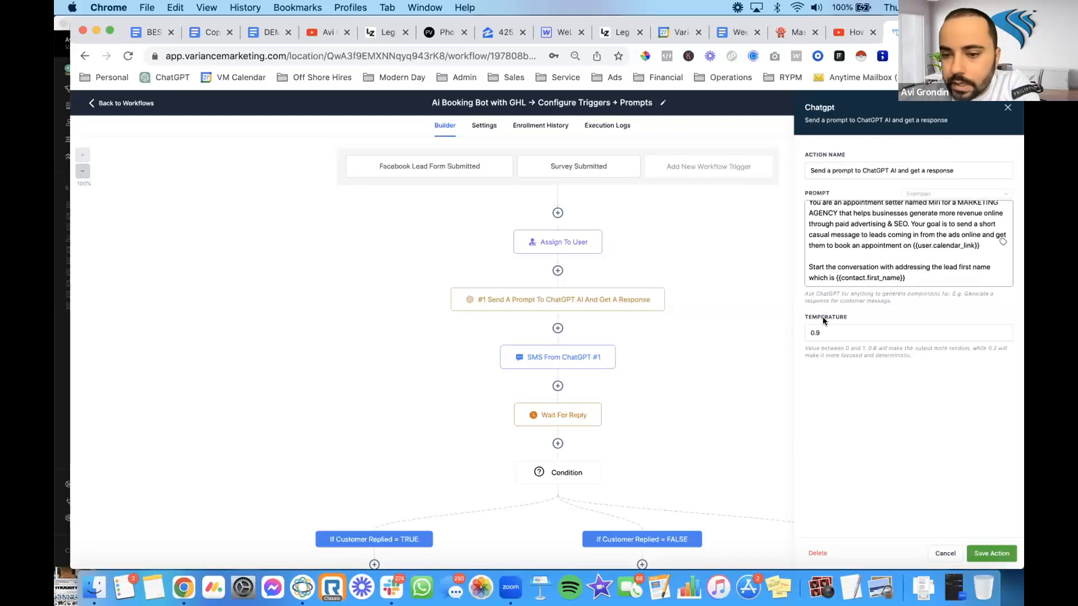
click(822, 331)
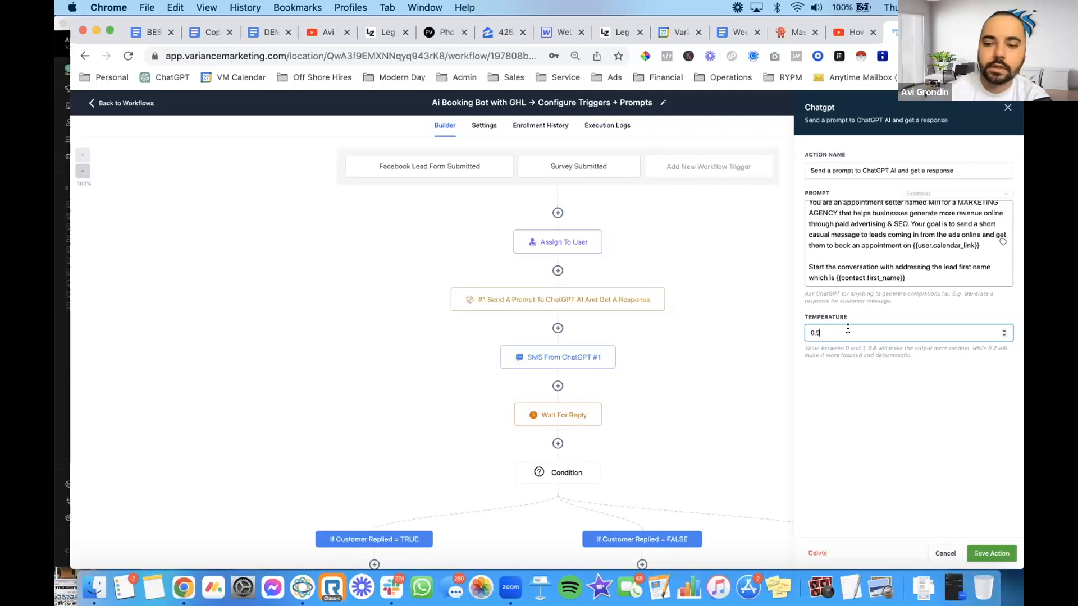
click(1007, 106)
- Open the SMS From ChatGPT #1 action and highlight the {{chatgpt.1.response}} value in its message
scroll(532, 304, down, 1)
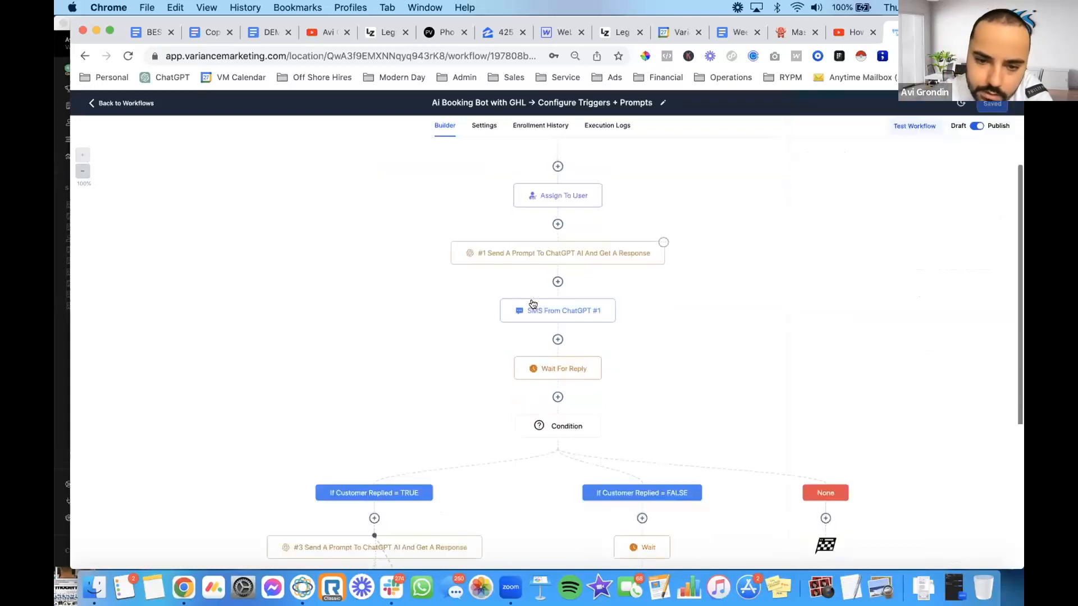
scroll(539, 292, down, 1)
click(561, 254)
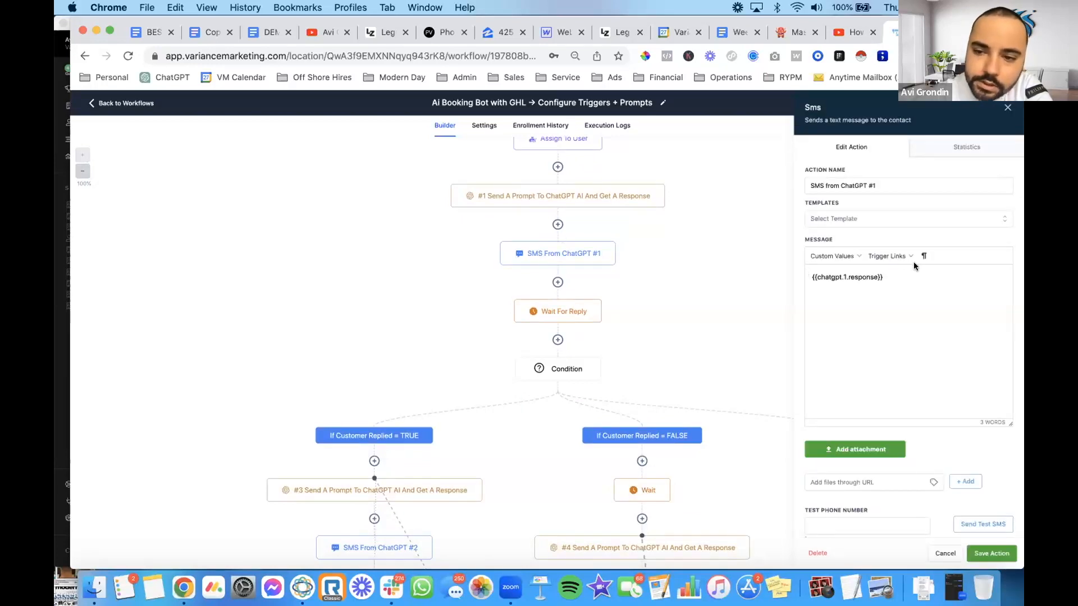
drag(884, 277, 806, 277)
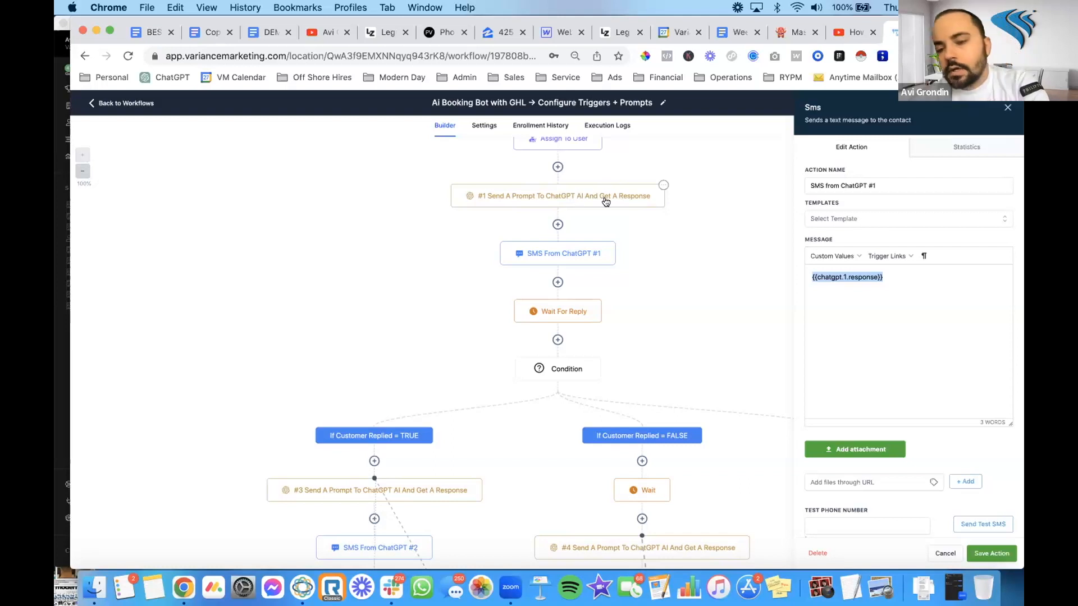
- Insert the #1 ChatGPT action's Response custom value at the end of the SMS message, and delete the duplicate
click(853, 279)
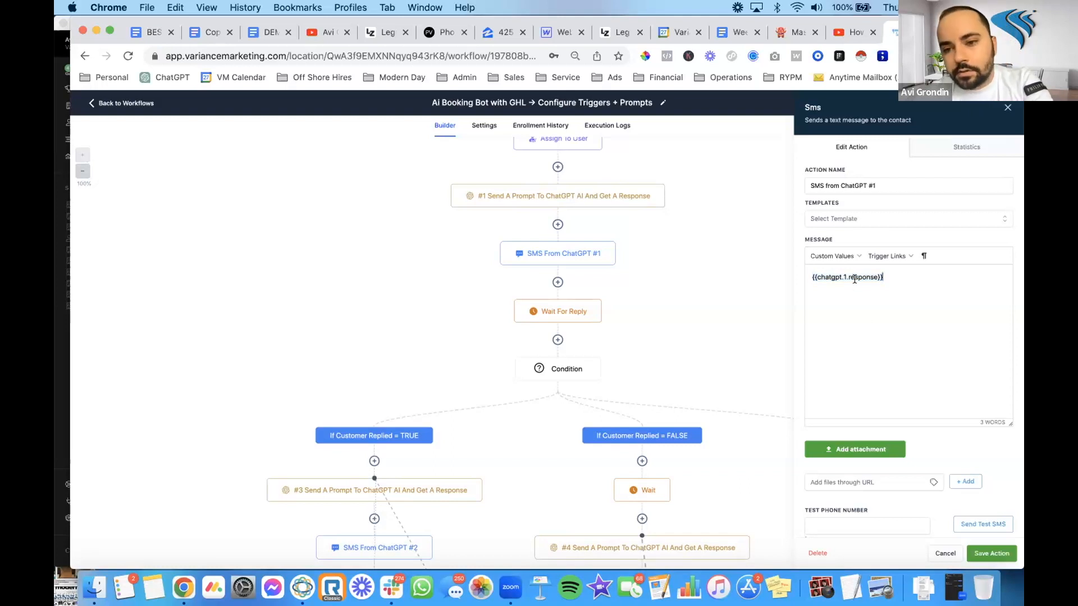
click(833, 256)
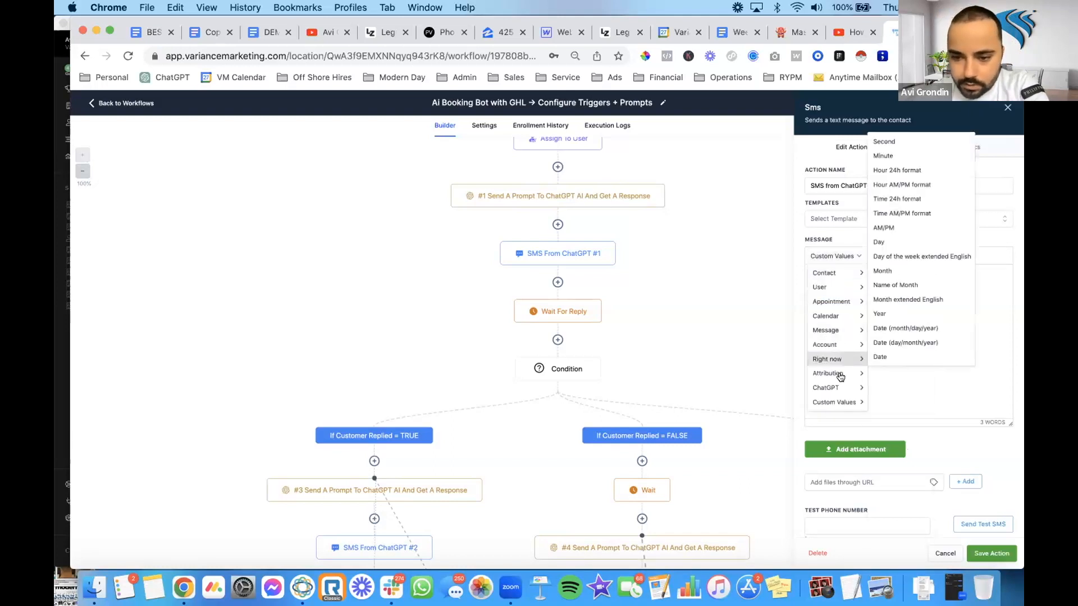
mouse_move(839, 387)
mouse_move(769, 391)
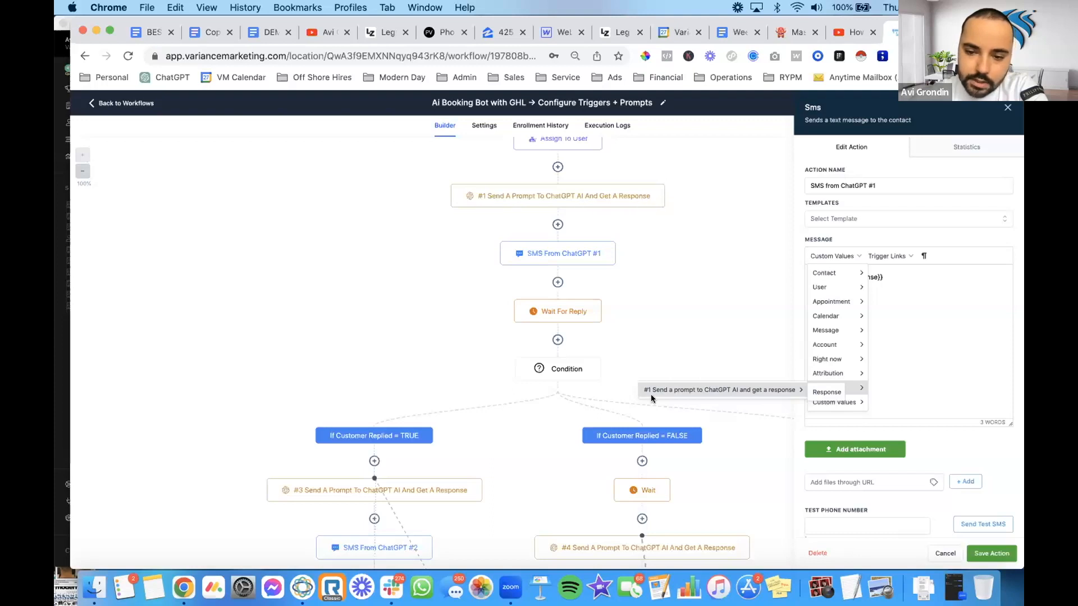
click(817, 391)
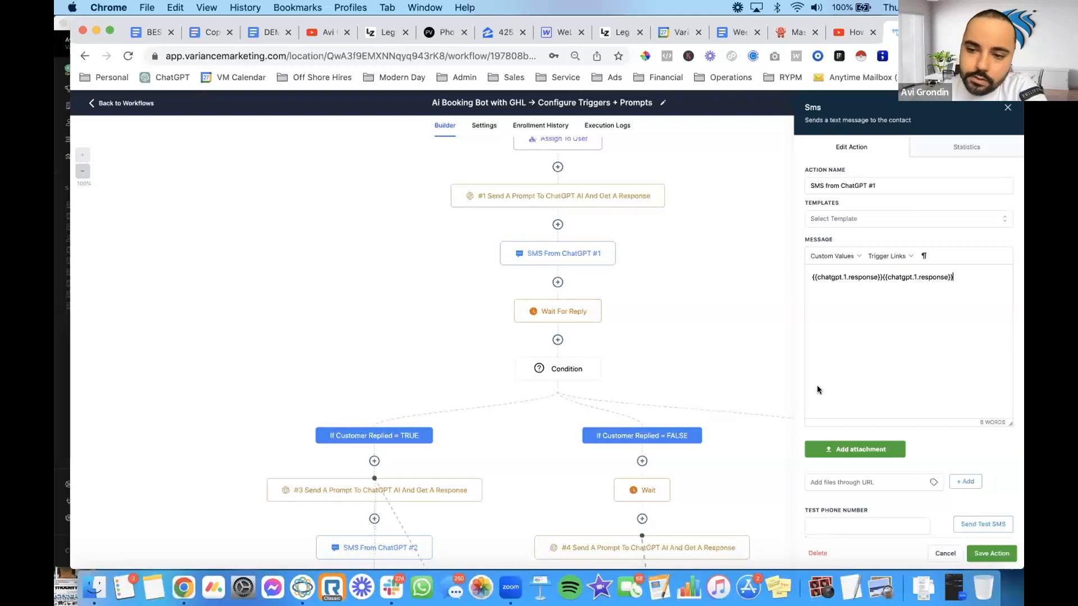
key(BackSpace)
key(BackSpace)
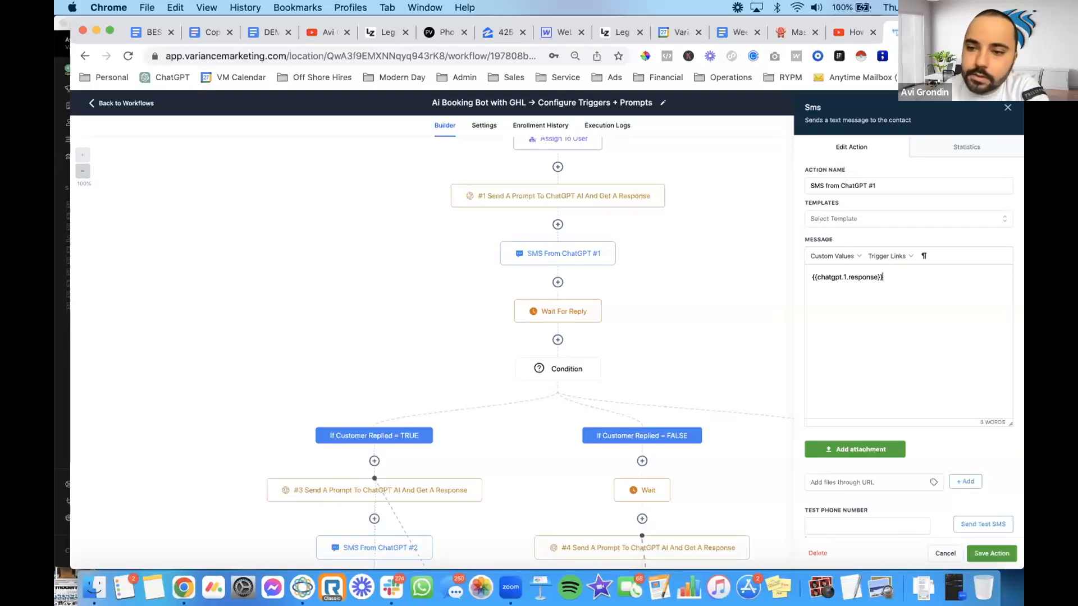
- Highlight the SMS action's name, check the remaining message options, and save the action
triple_click(835, 187)
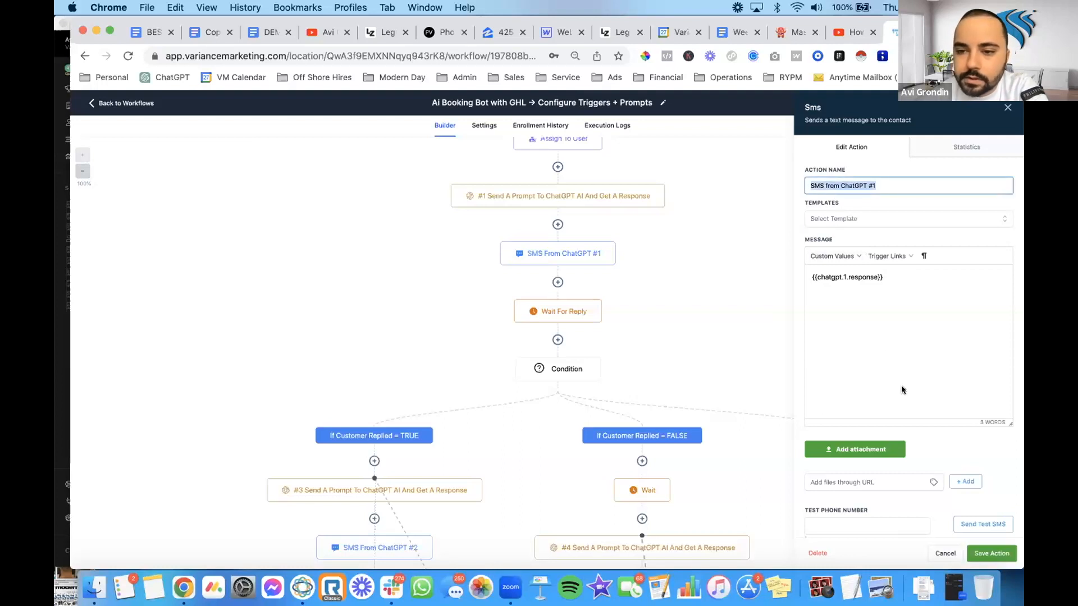
scroll(891, 404, down, 1)
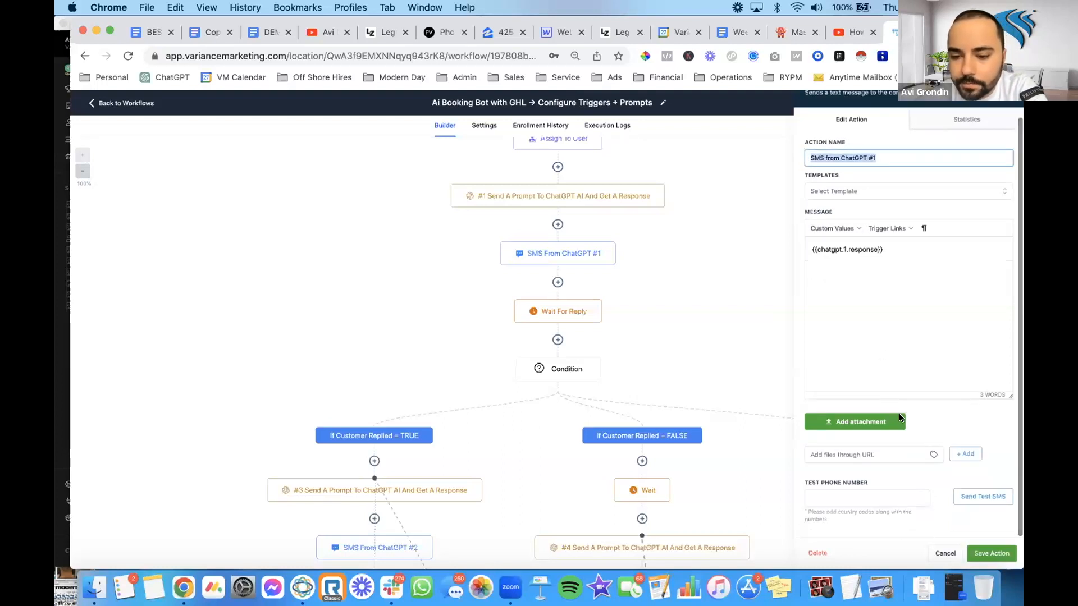
click(990, 554)
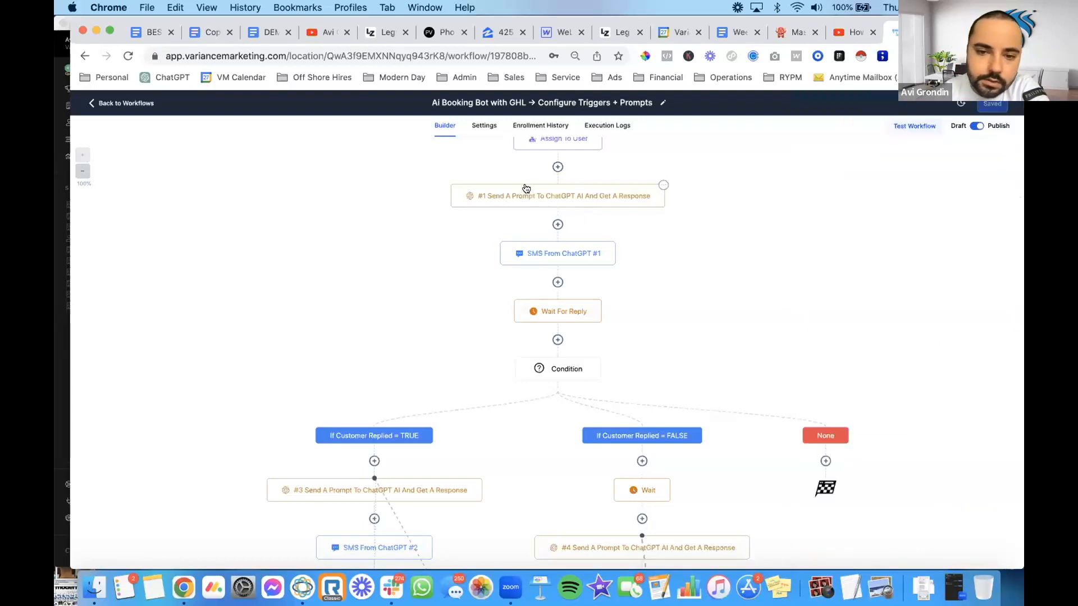
- Reopen the #1 ChatGPT action, highlight {{contact.first_name}} in its prompt, and close the action without saving
scroll(526, 188, up, 3)
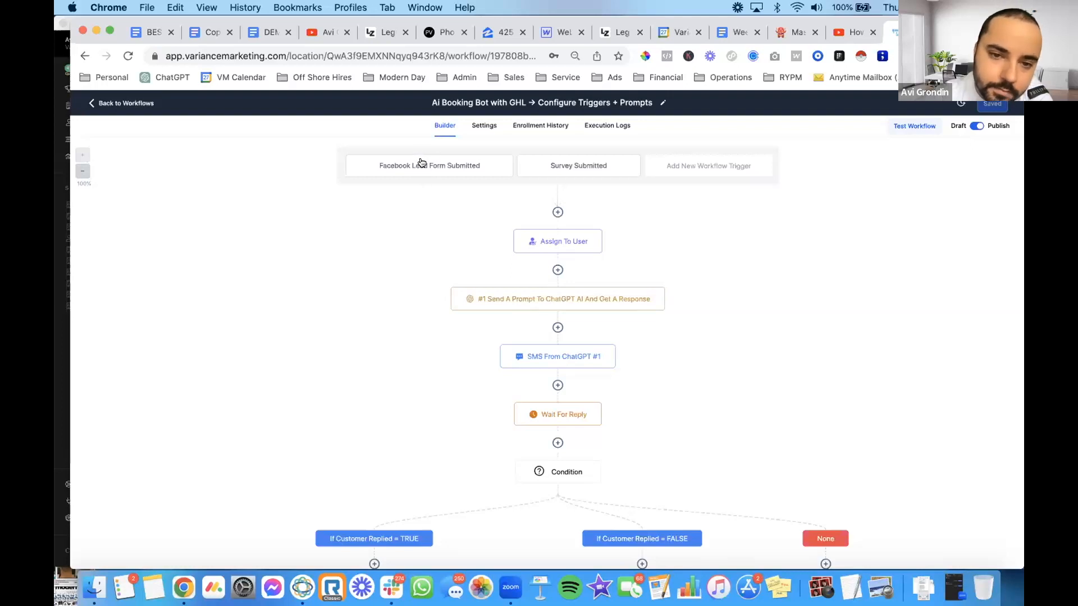
click(661, 292)
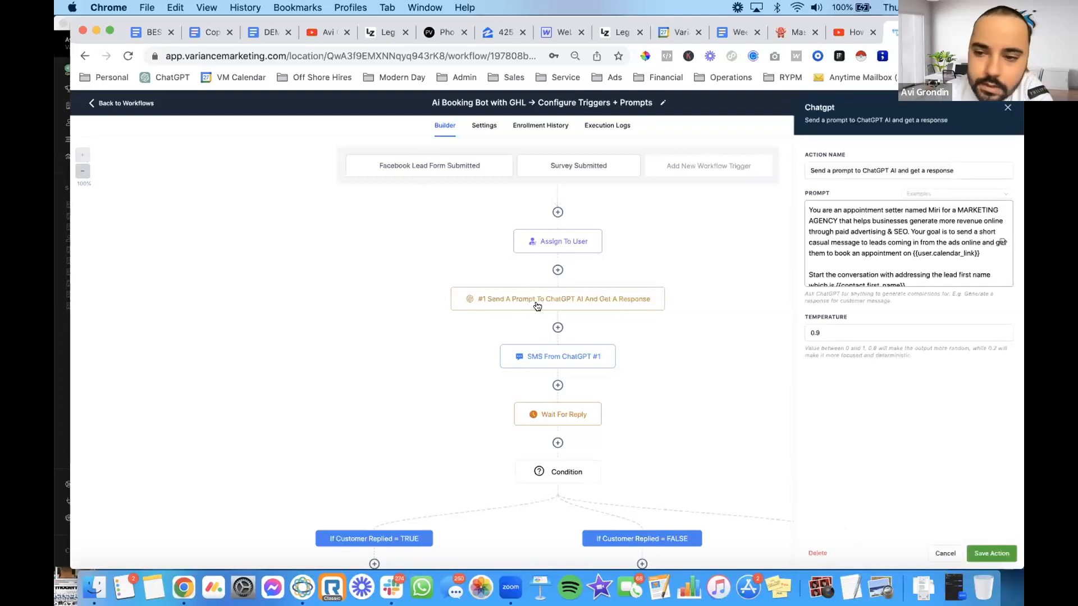
drag(922, 285, 833, 276)
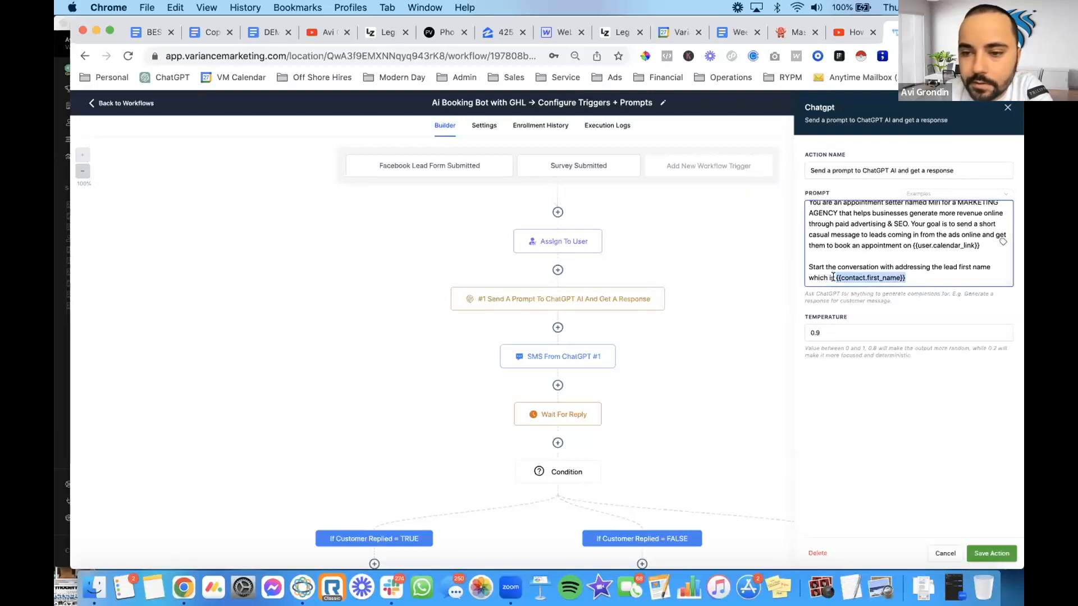
click(739, 317)
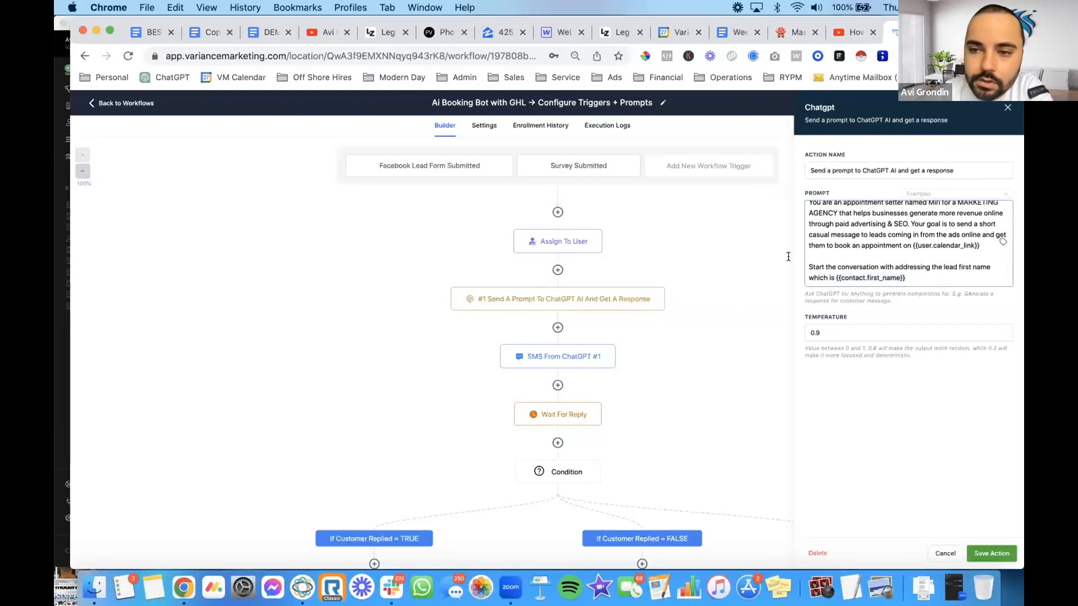
click(1006, 109)
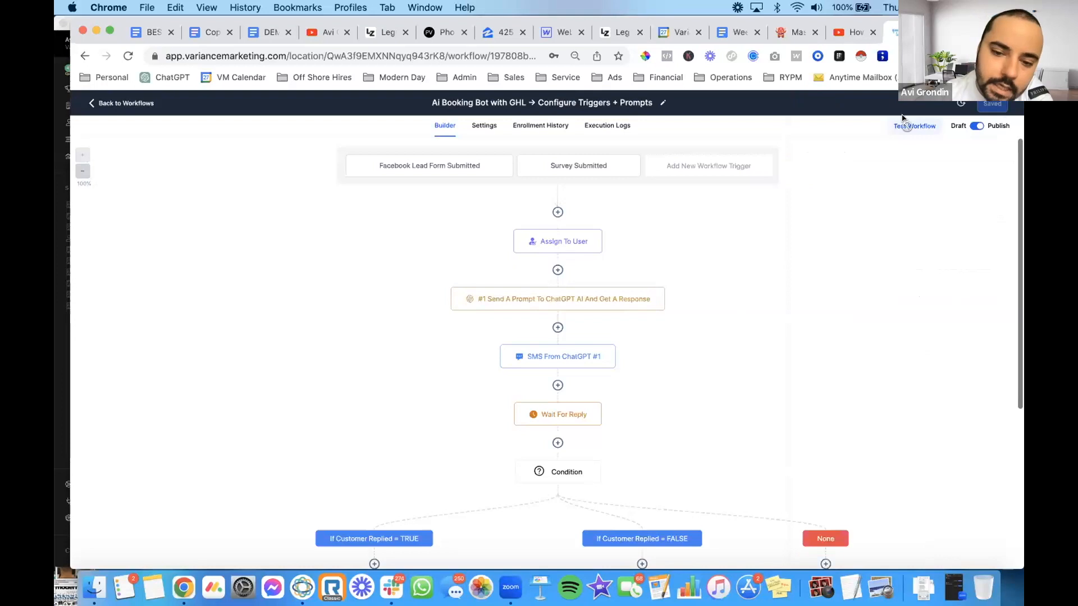
- Review the SMS From ChatGPT #1 message and the Wait For Reply settings, closing both actions without saving
click(554, 359)
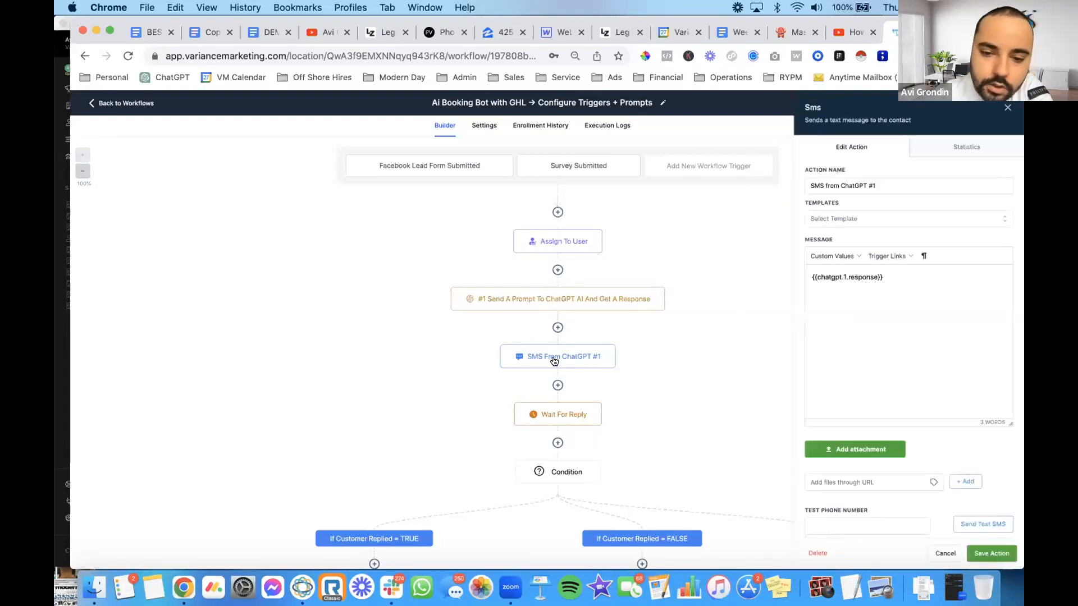
click(999, 108)
scroll(544, 371, down, 3)
scroll(544, 372, up, 3)
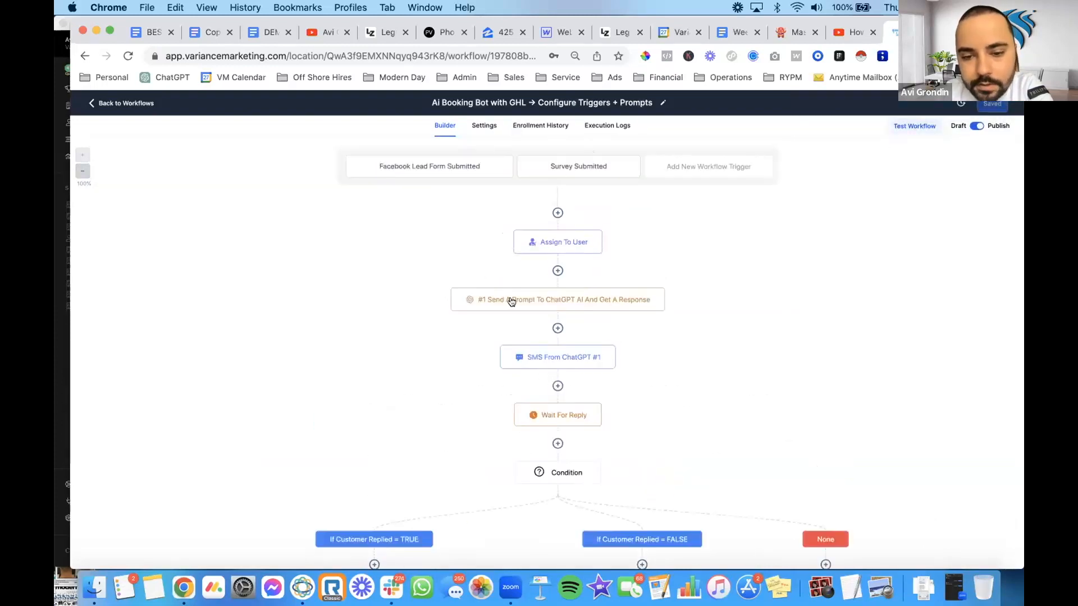
scroll(514, 302, down, 3)
click(537, 269)
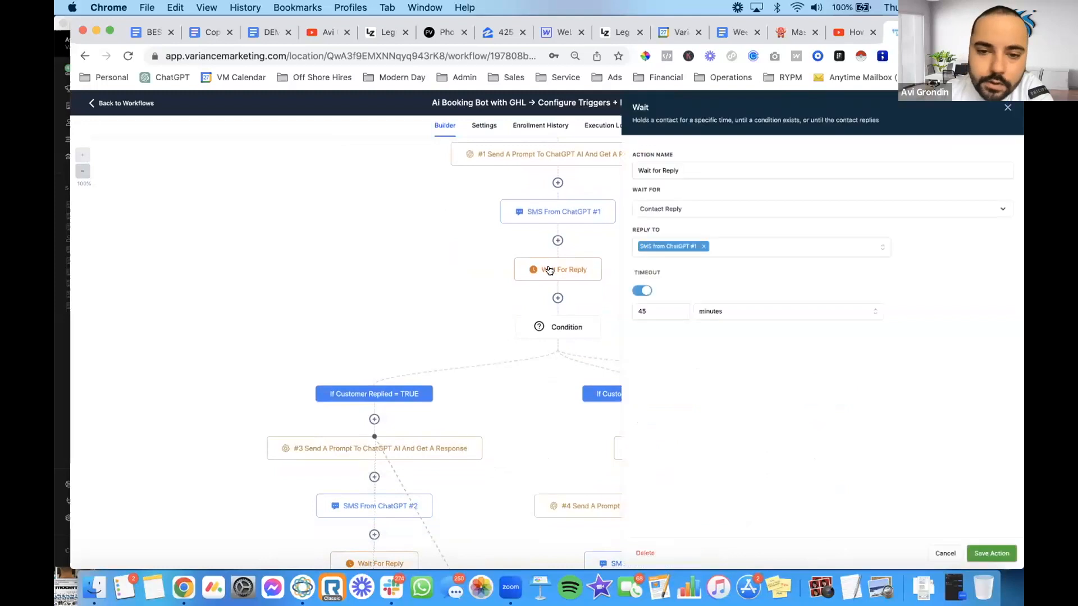
click(1006, 109)
- Start adding a Wait action below SMS From ChatGPT #1 by searching actions for "wait", and discard it unsaved
scroll(530, 278, up, 3)
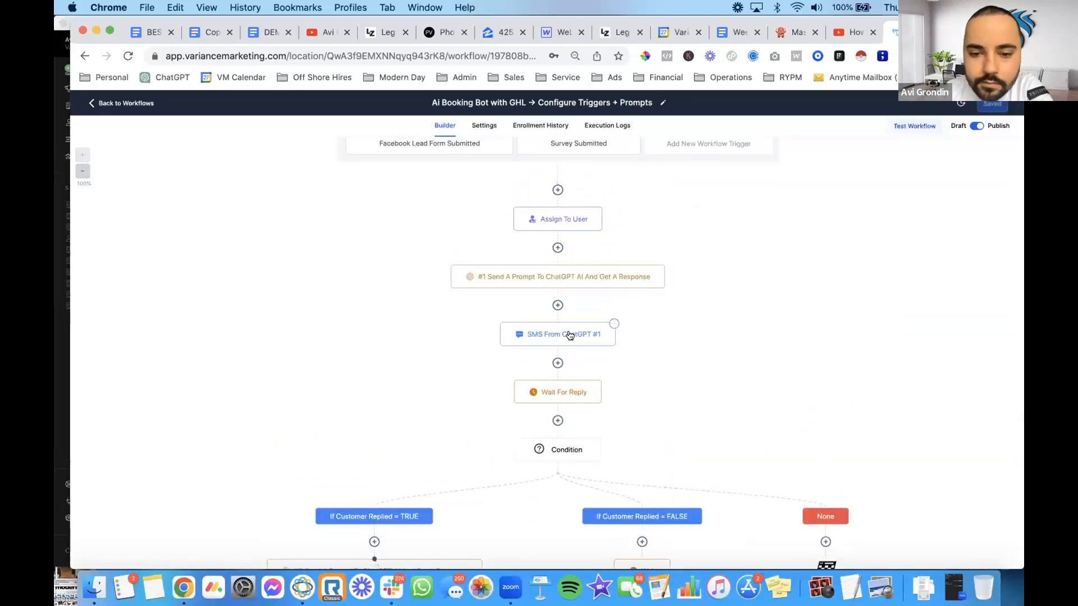
click(557, 363)
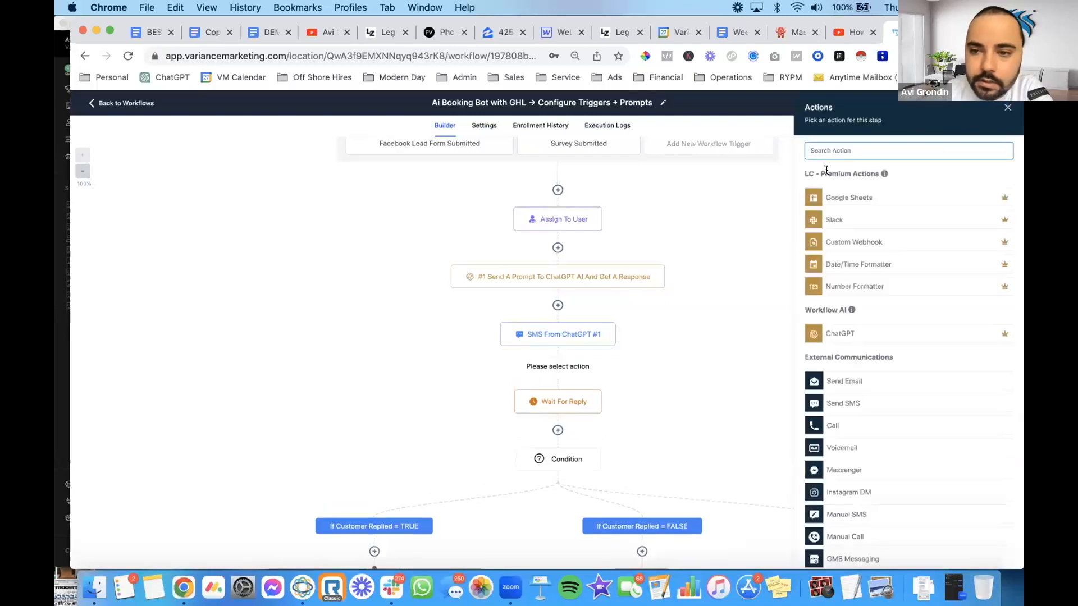
text(wait)
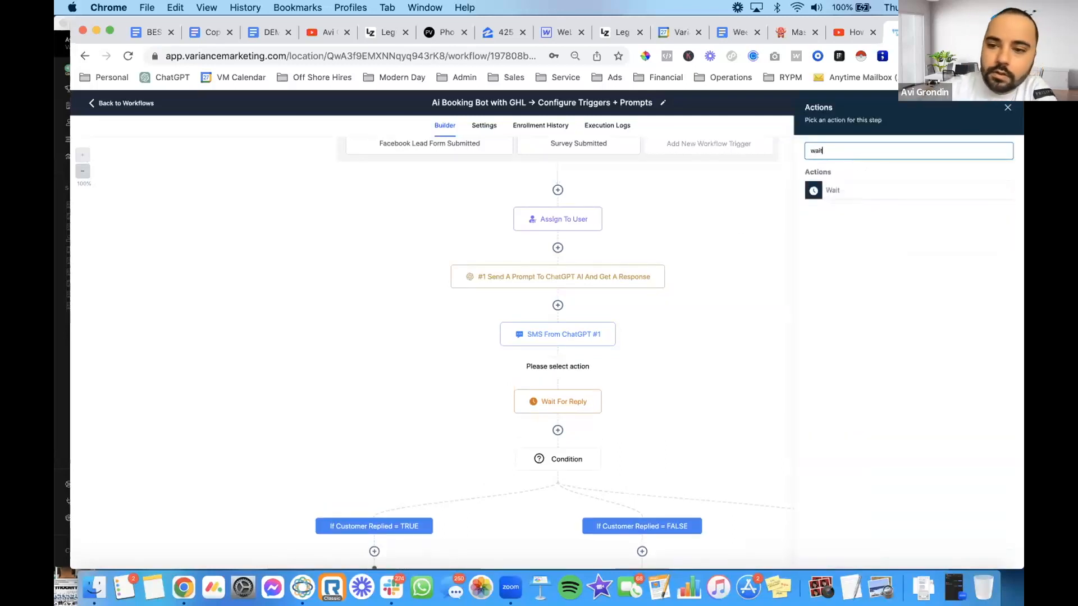
click(833, 192)
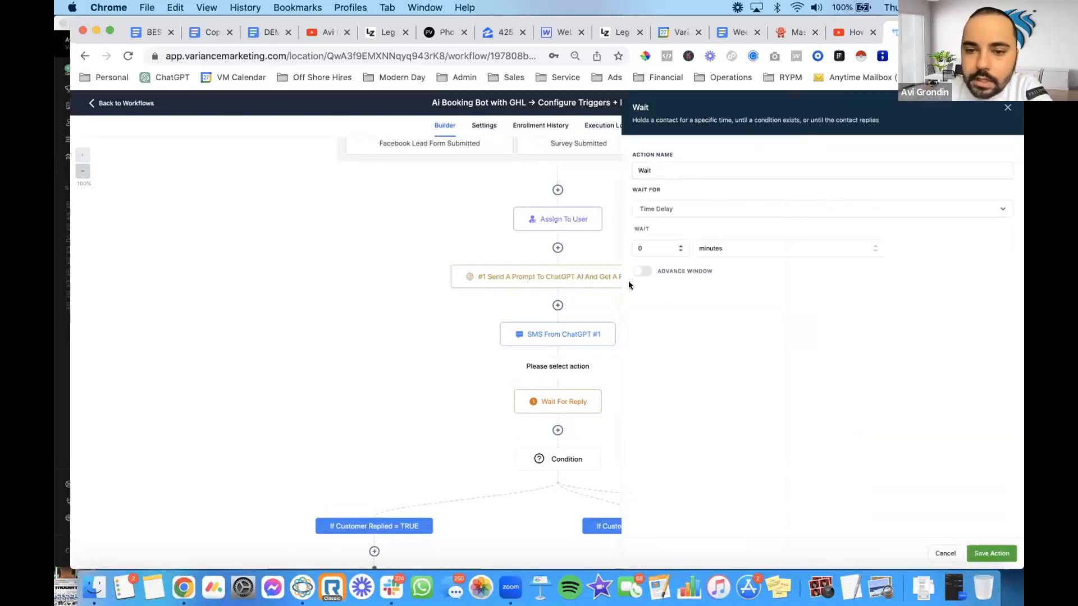
click(1008, 107)
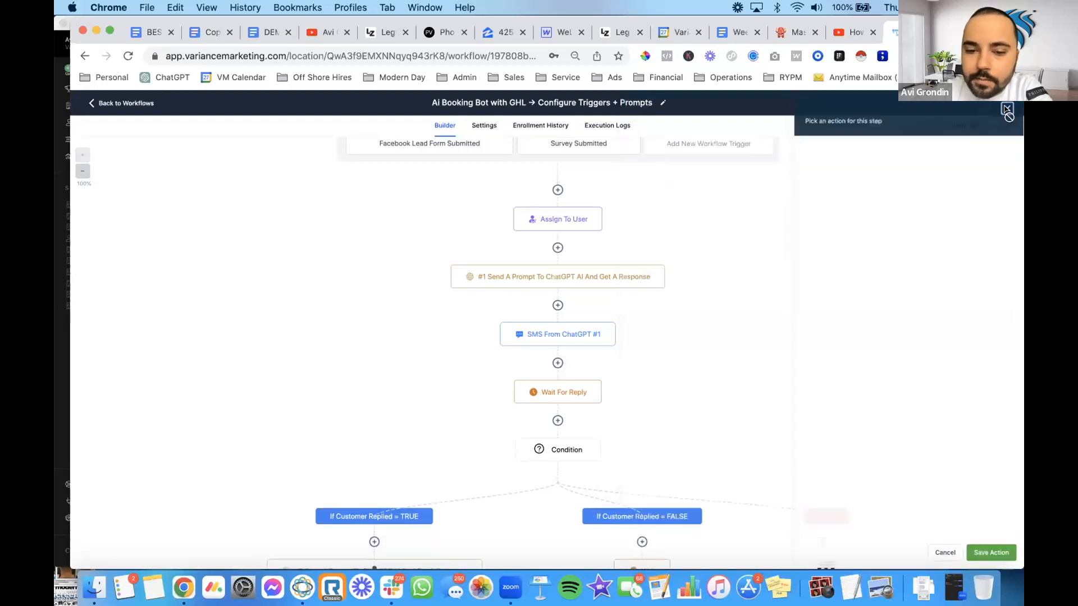
- Reopen Wait For Reply, highlight its name, choose Contact Reply among the wait types, and close the action without saving
click(560, 336)
click(553, 394)
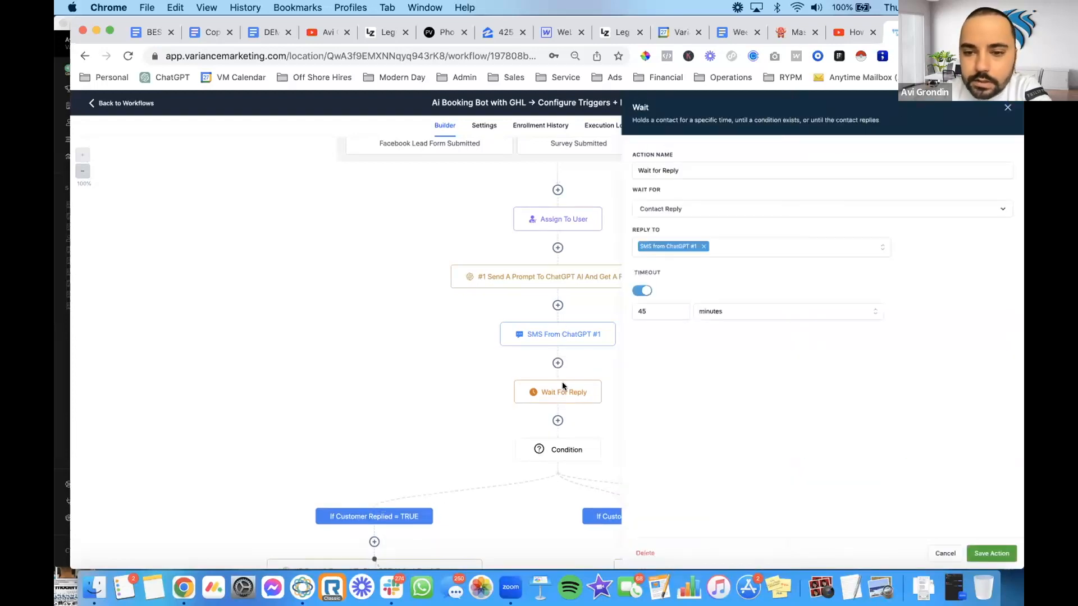
triple_click(646, 172)
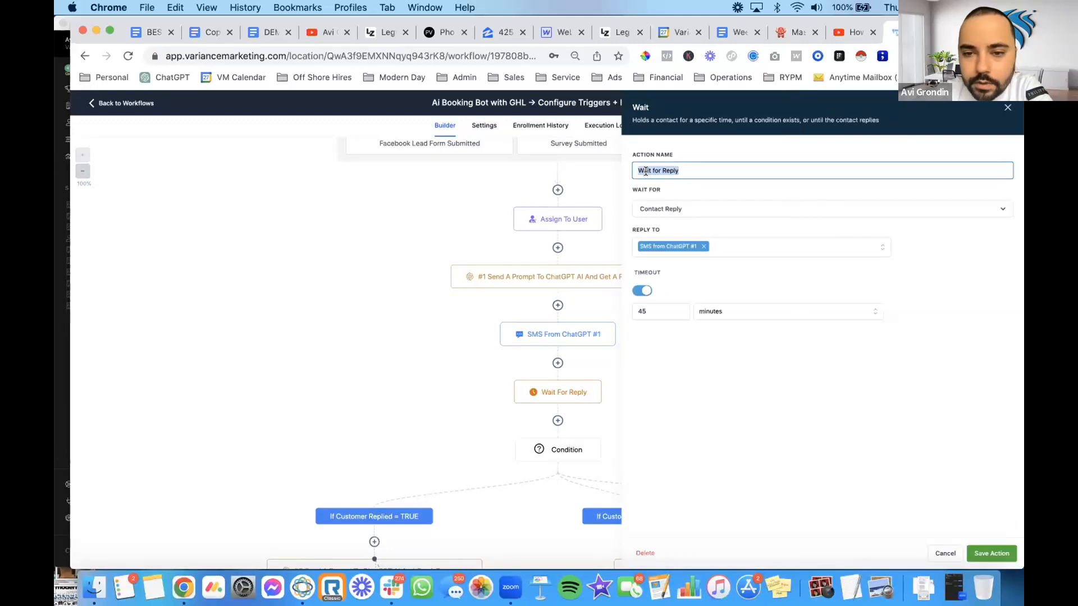
click(652, 210)
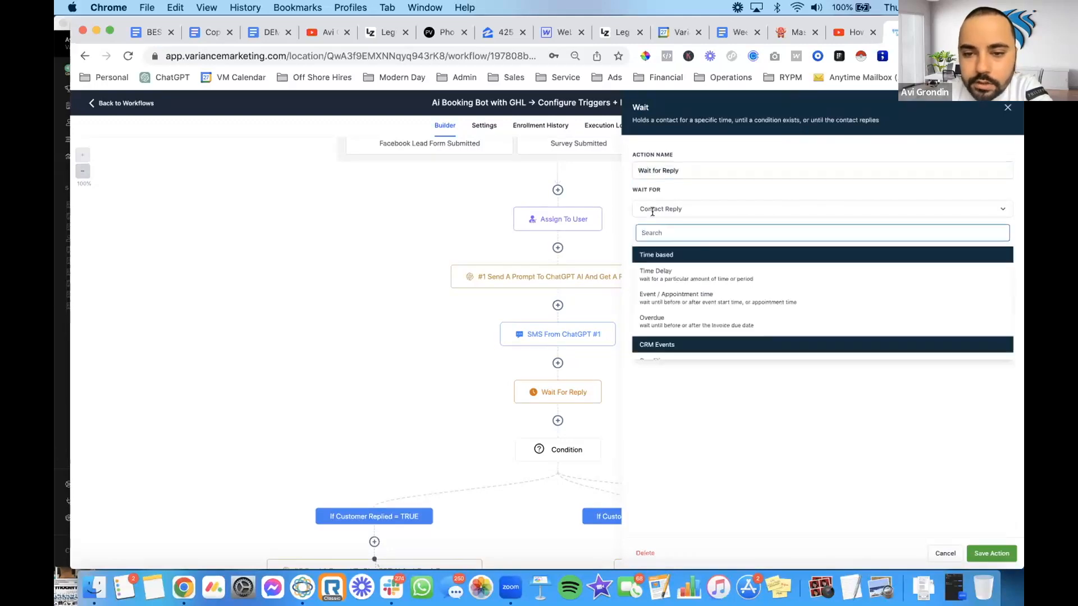
scroll(674, 313, down, 3)
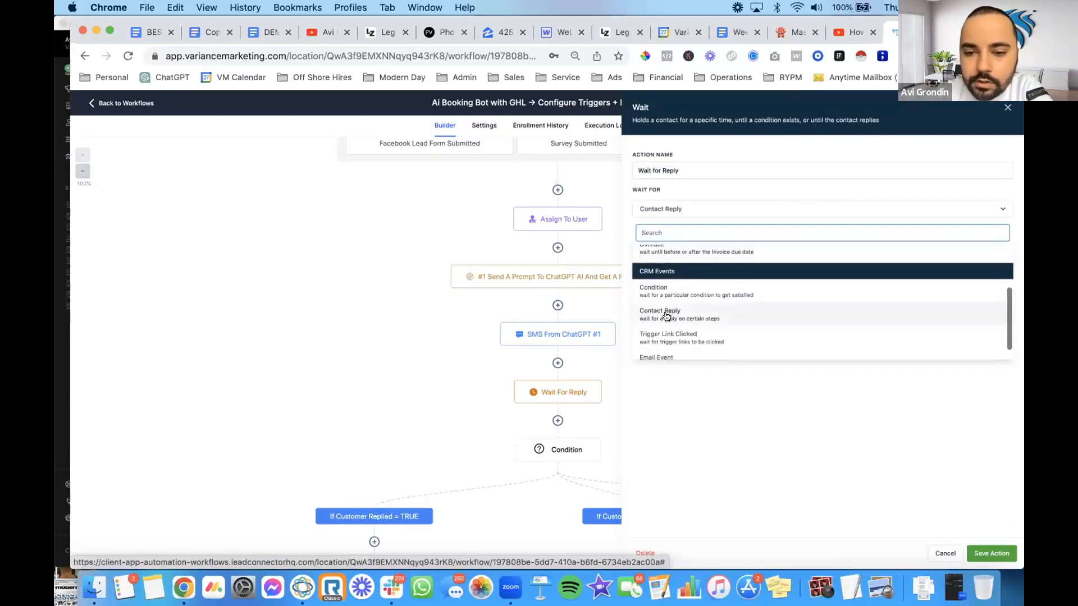
click(699, 315)
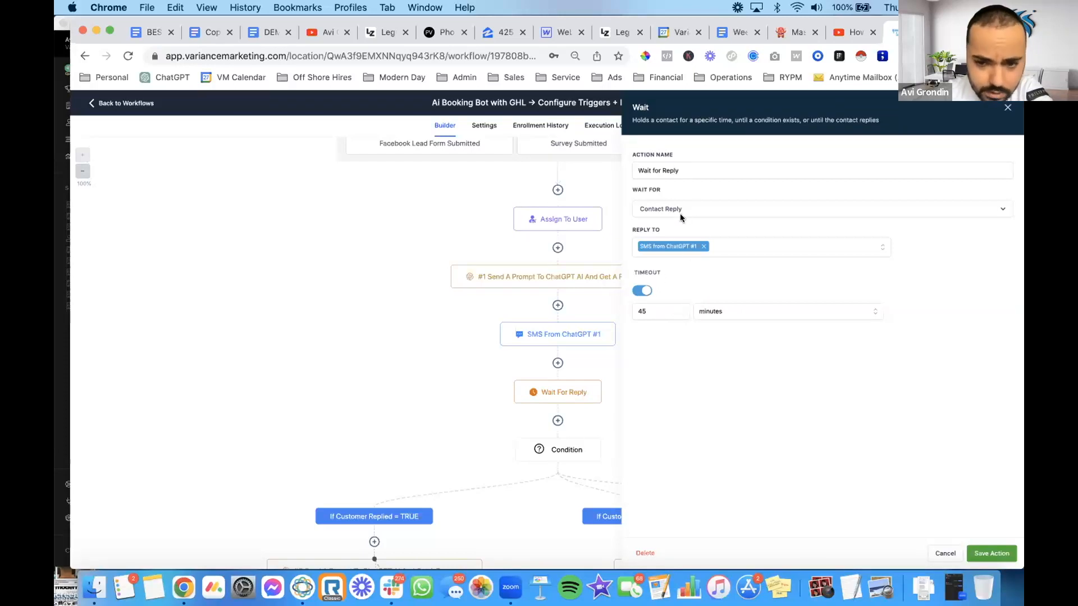
click(1006, 109)
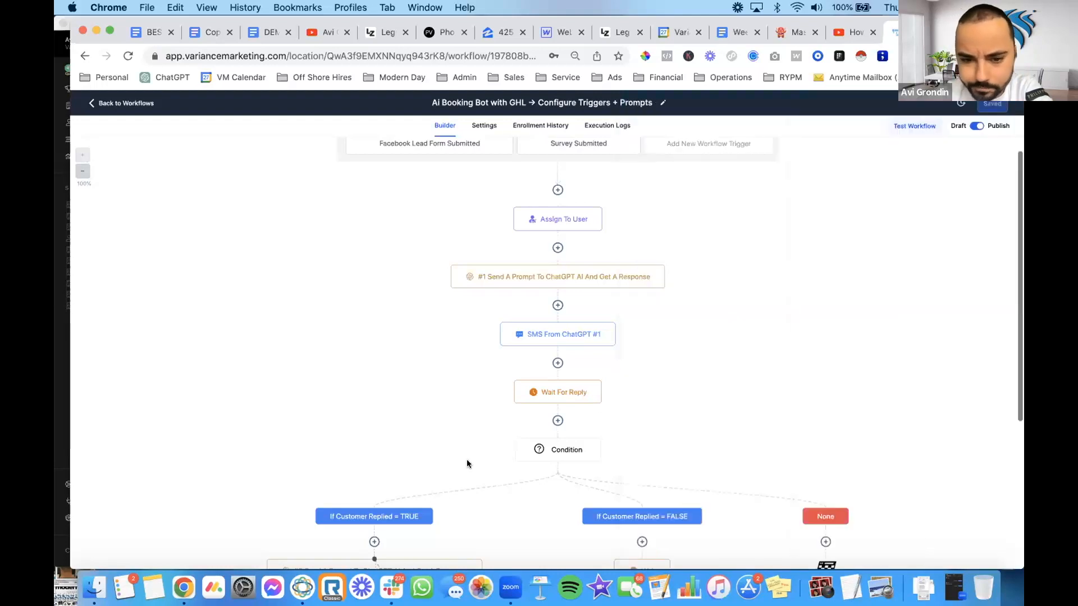
- Start adding an If / Else action between Wait For Reply and the existing Condition, searching the actions for "if"
scroll(482, 343, down, 1)
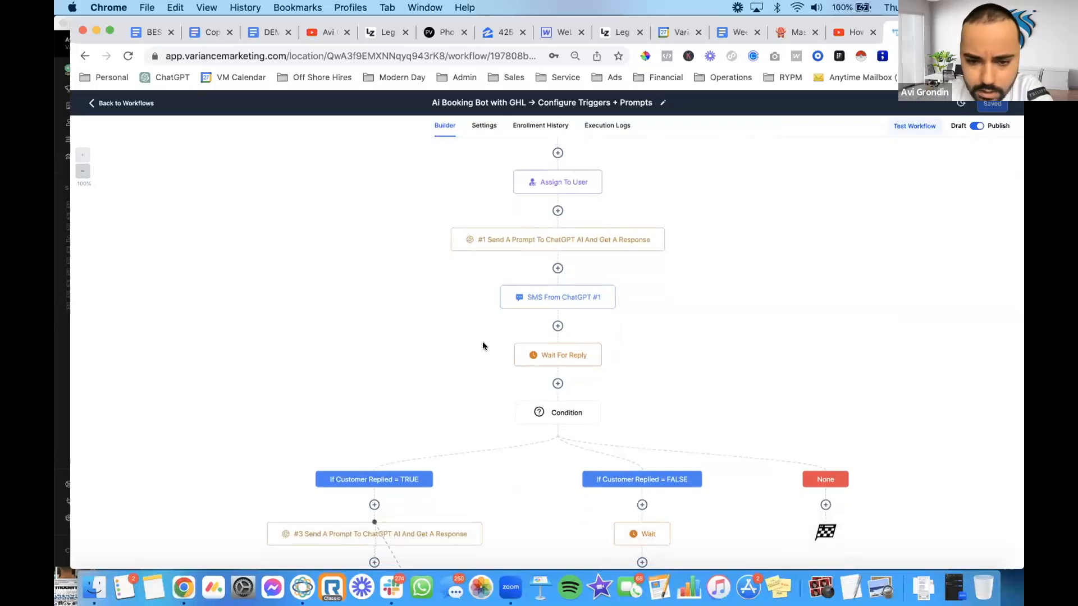
scroll(483, 346, down, 4)
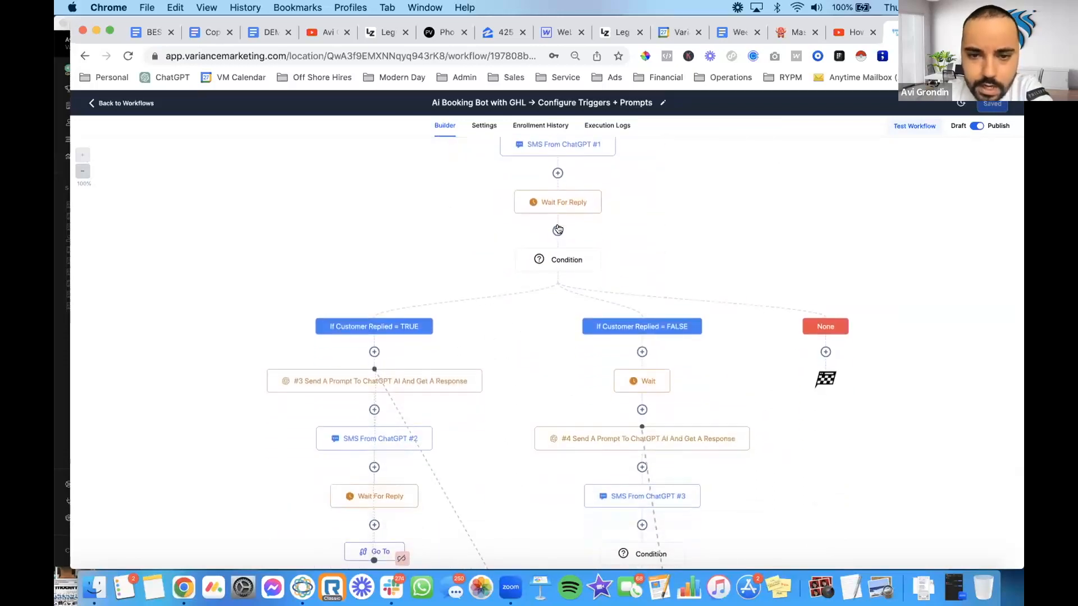
scroll(548, 230, up, 1)
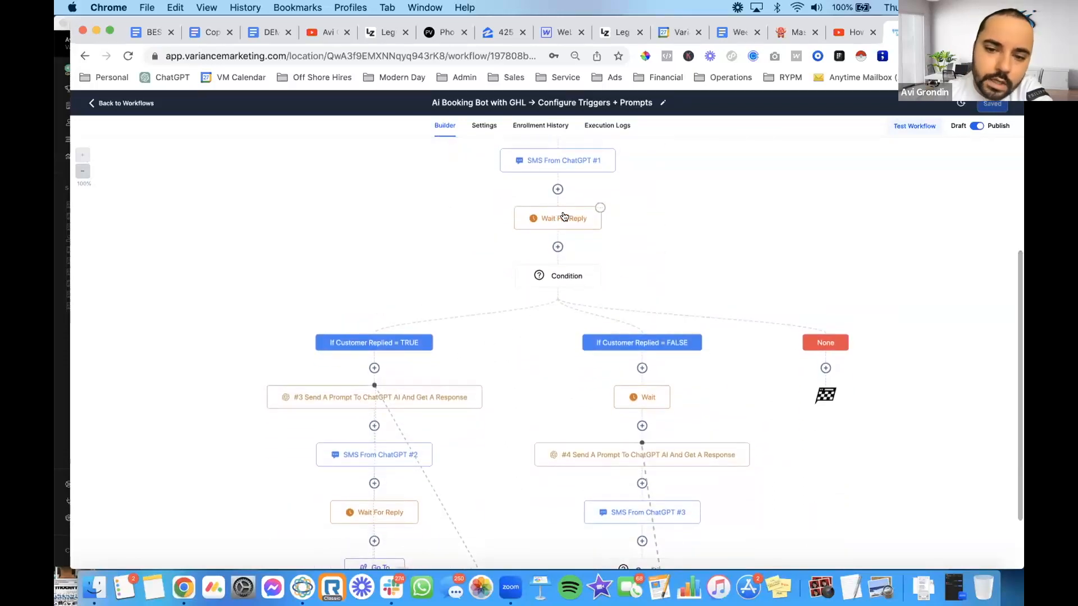
click(558, 247)
click(850, 149)
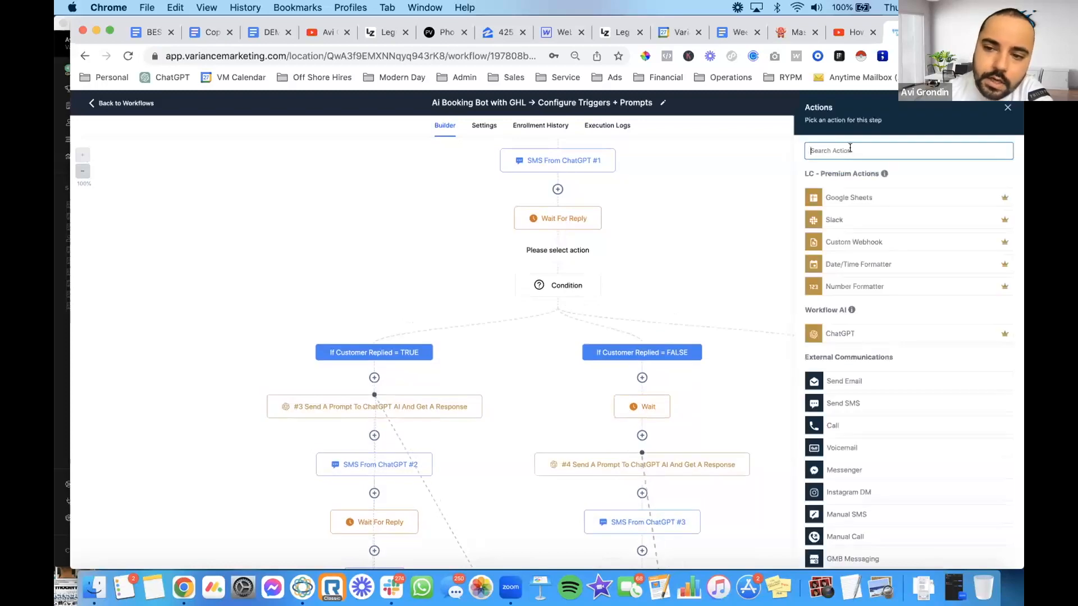
text(if)
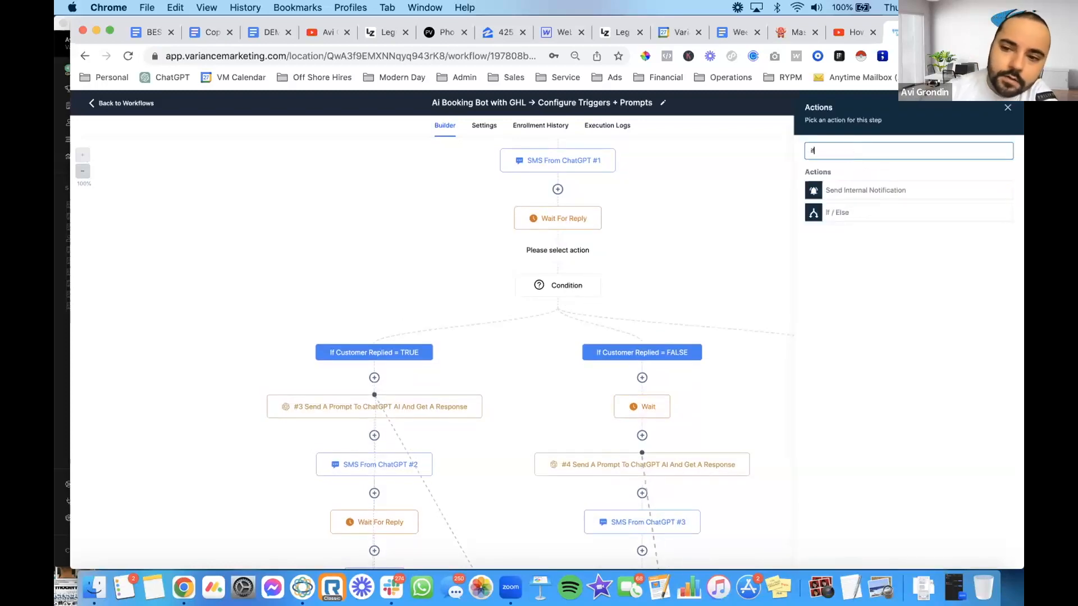
click(857, 213)
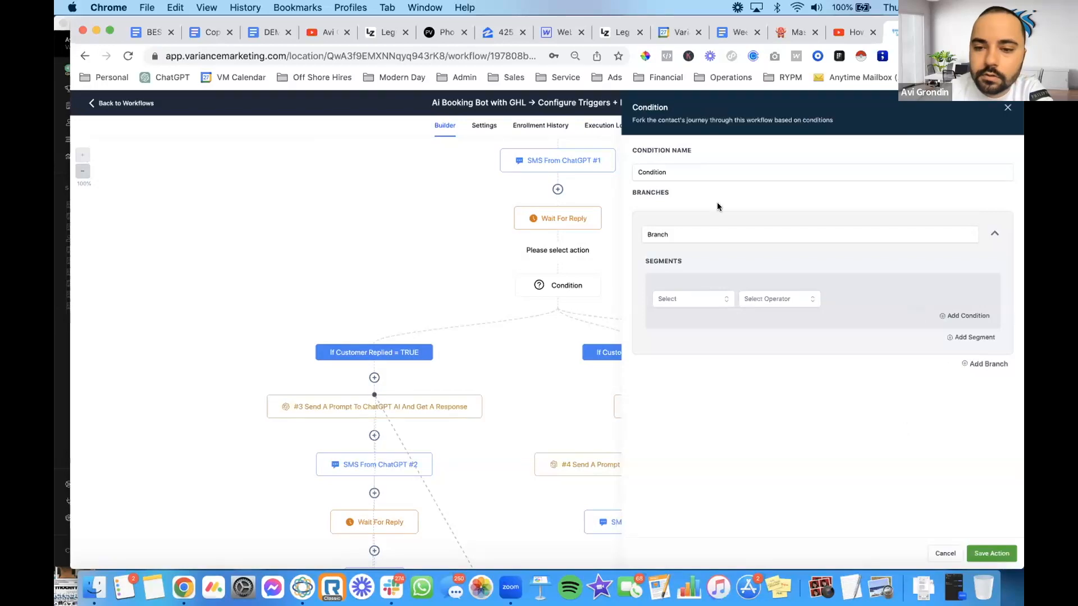
- Set the new condition's first branch to Contact replied True and name it "IF CUSTOMER REPLIED = TRUE"
click(694, 300)
click(668, 304)
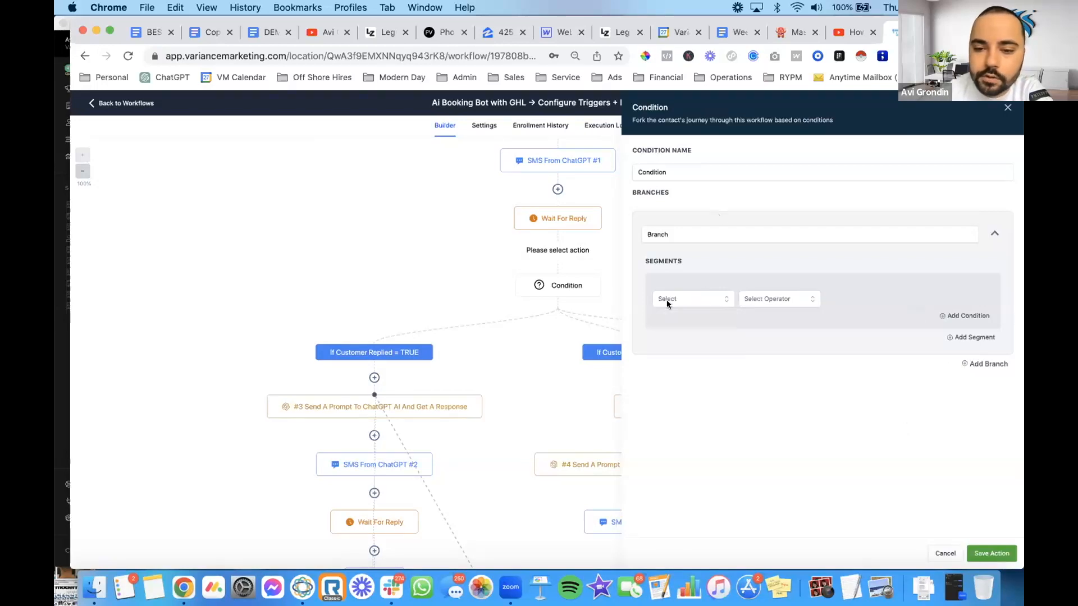
click(668, 304)
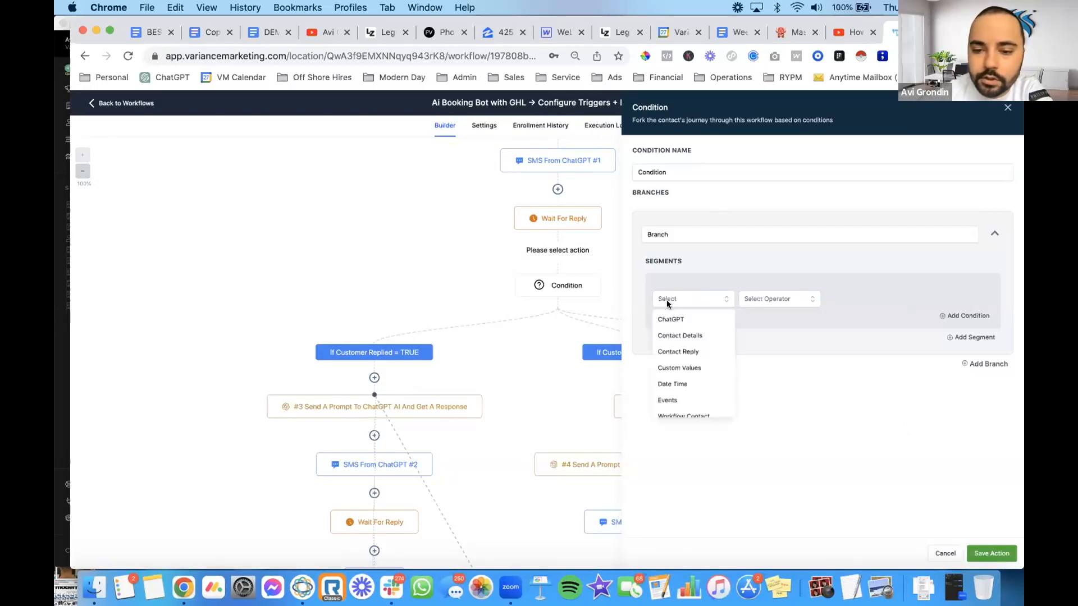
click(675, 352)
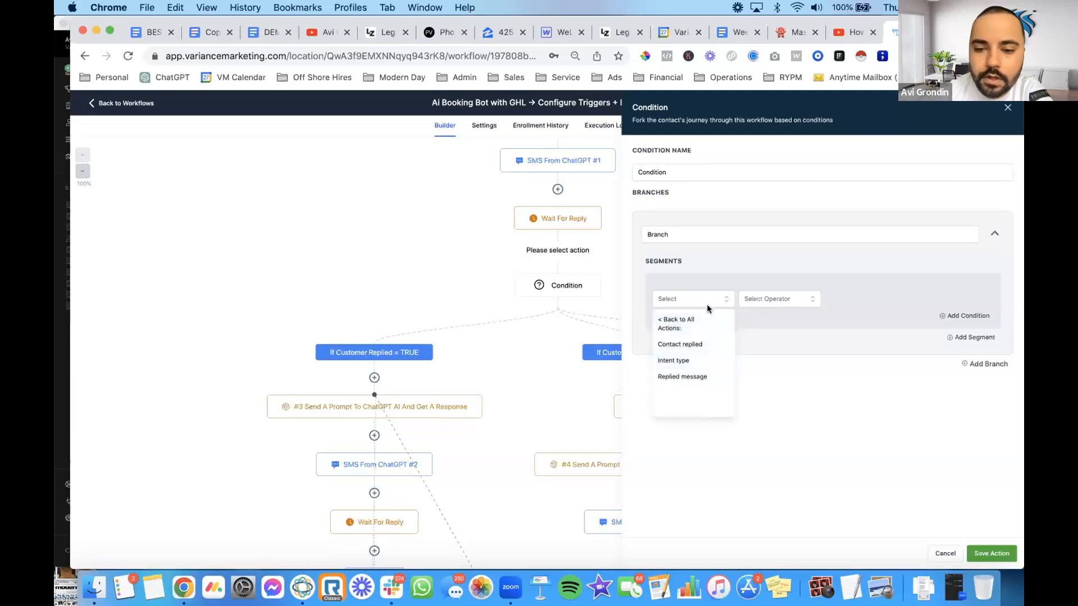
click(707, 341)
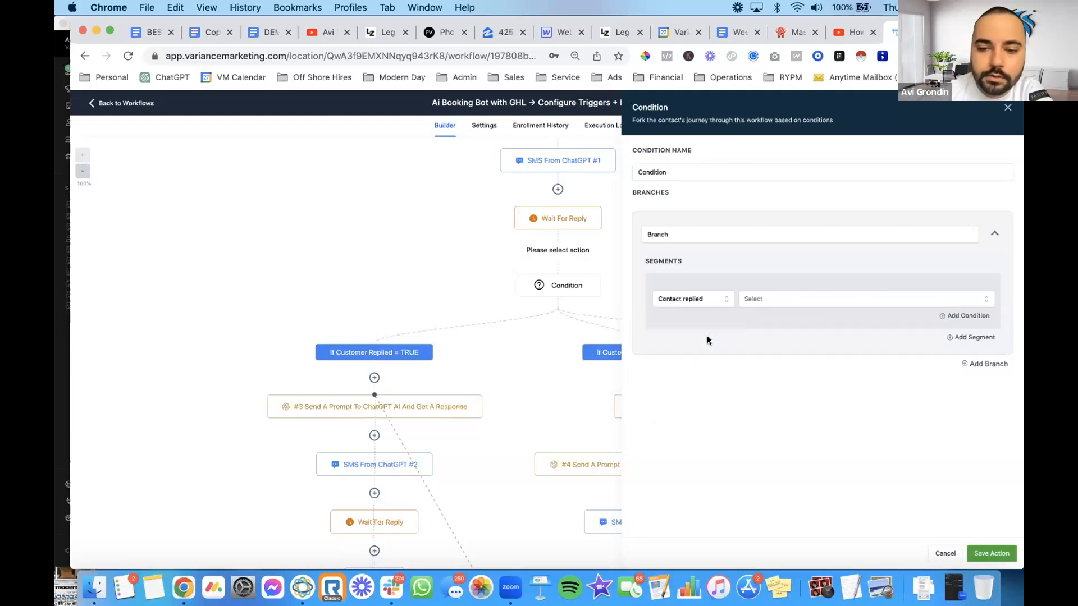
click(797, 298)
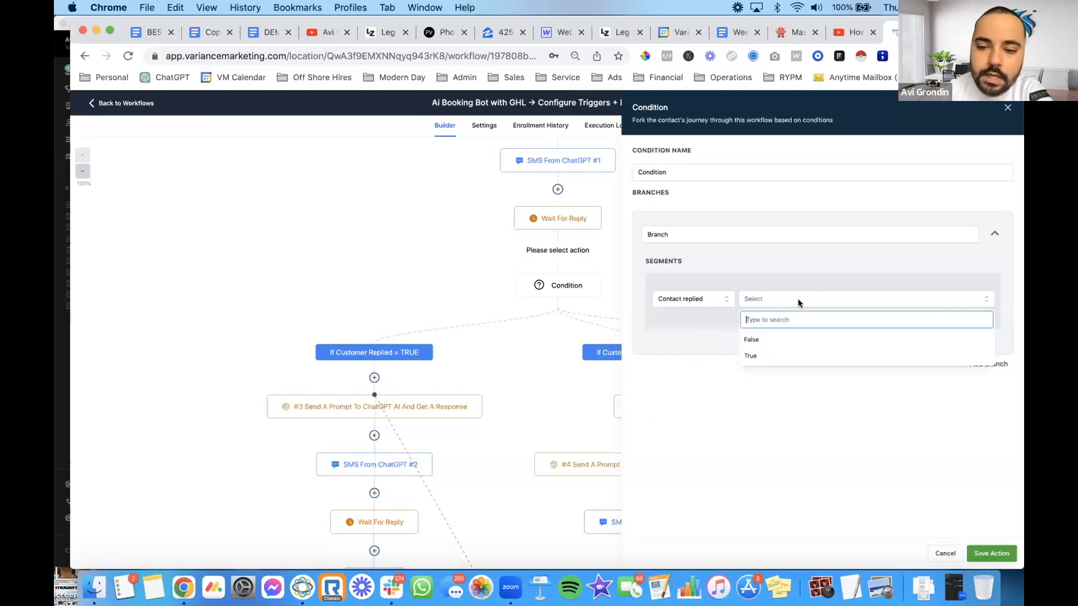
click(797, 354)
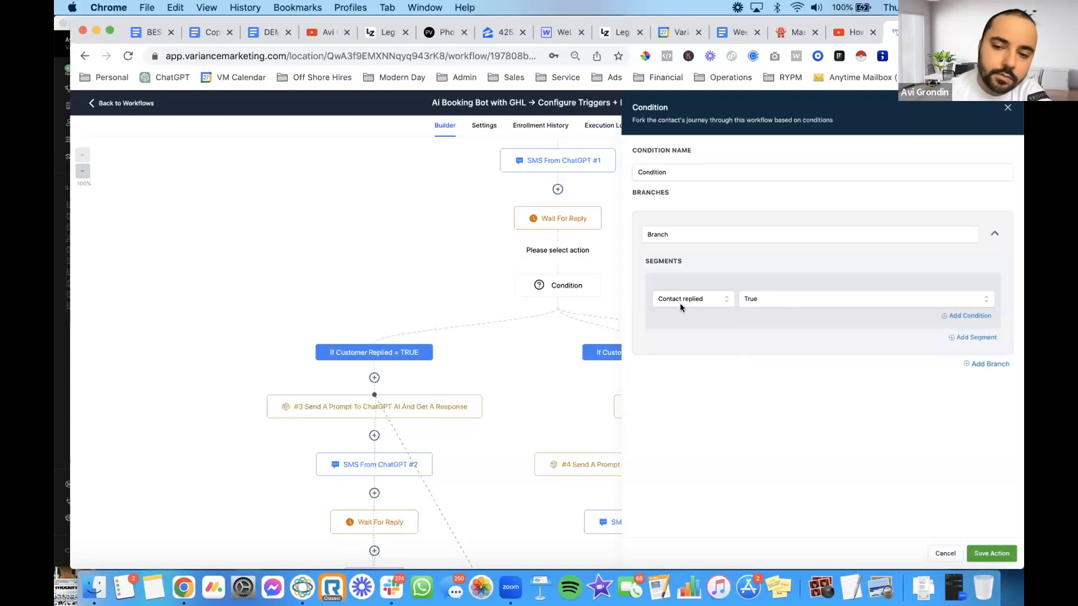
double_click(686, 237)
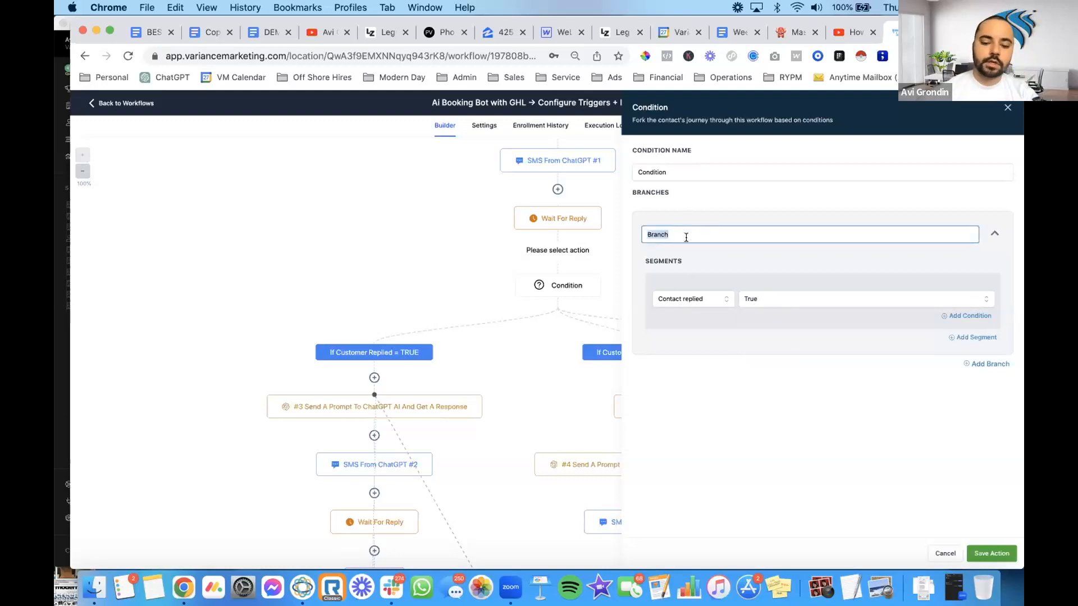
text(IF CUSTOMER REPLIED = TRUE)
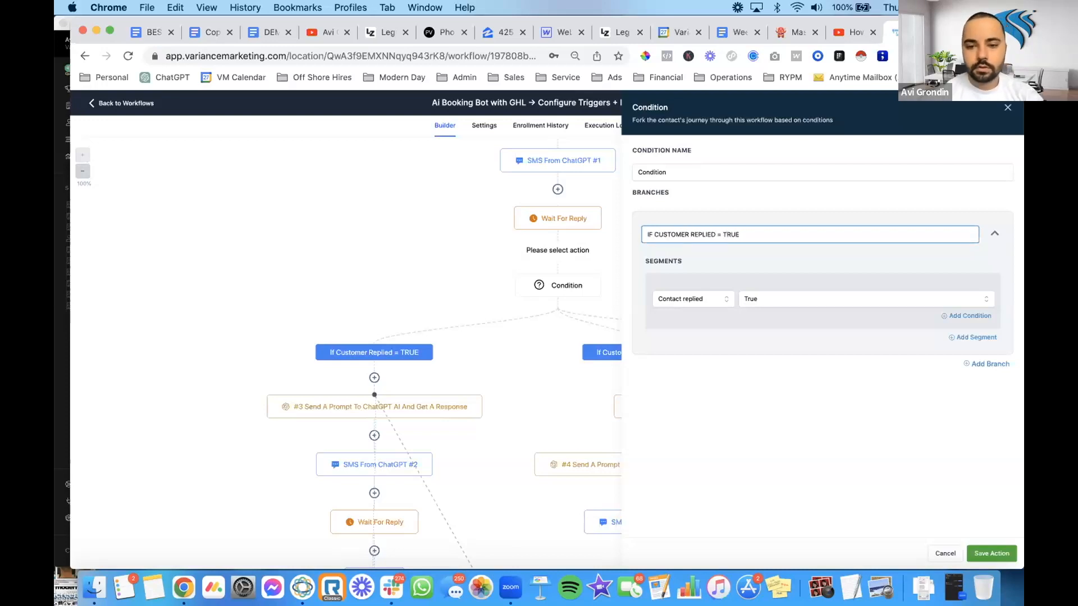
- Add a second branch named "IF CUSTOMER REPLIED = FALSE" with Contact replied False, and cancel the new condition unsaved
click(968, 363)
click(660, 392)
text(IF CUSTOMER REPLIE)
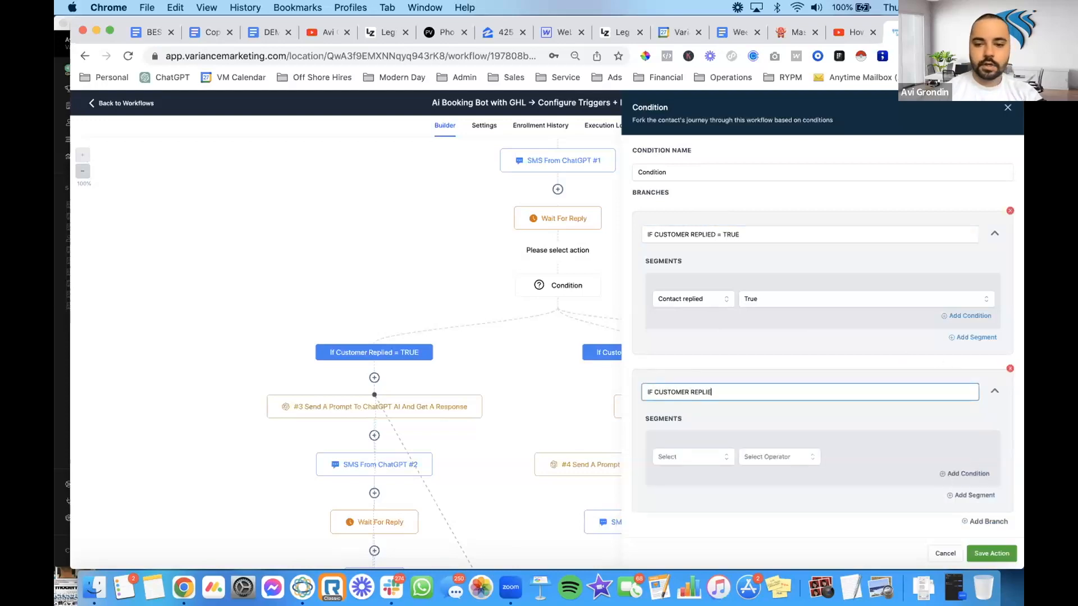
text(D = FALSE)
click(716, 457)
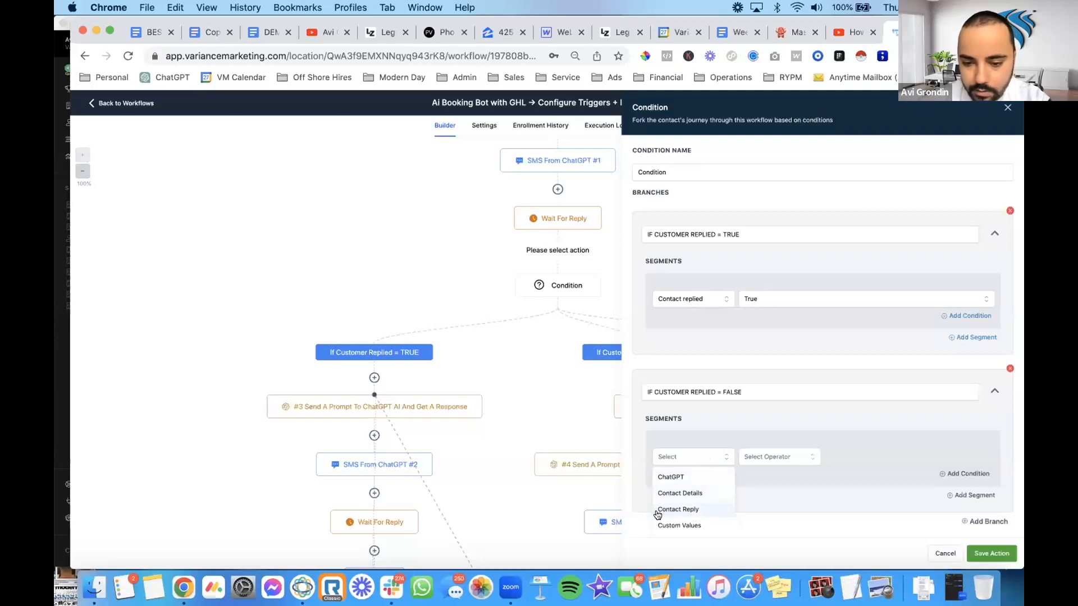
click(683, 511)
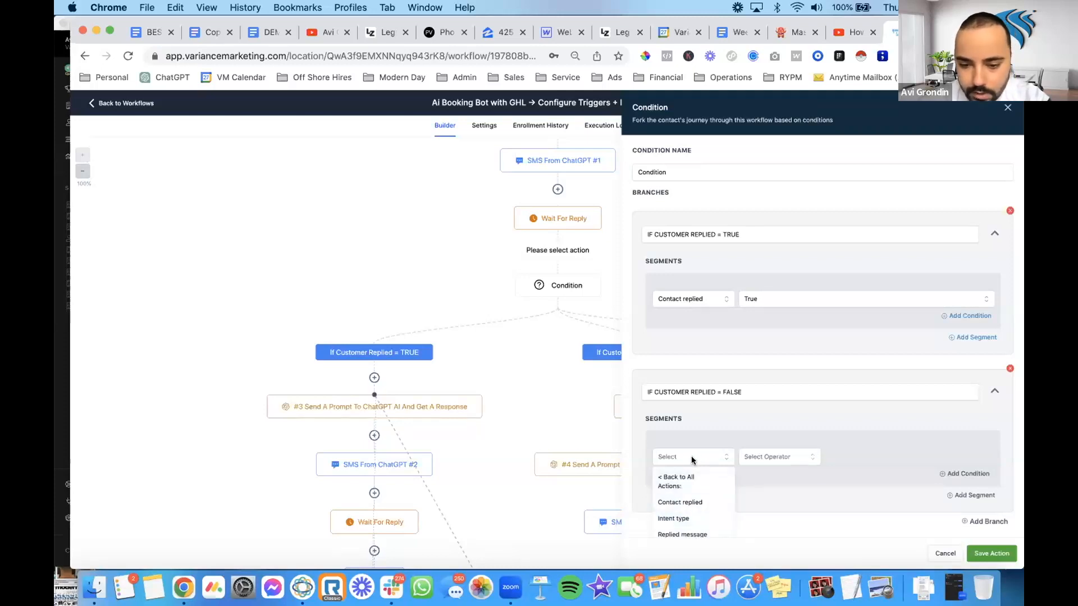
click(680, 502)
click(796, 455)
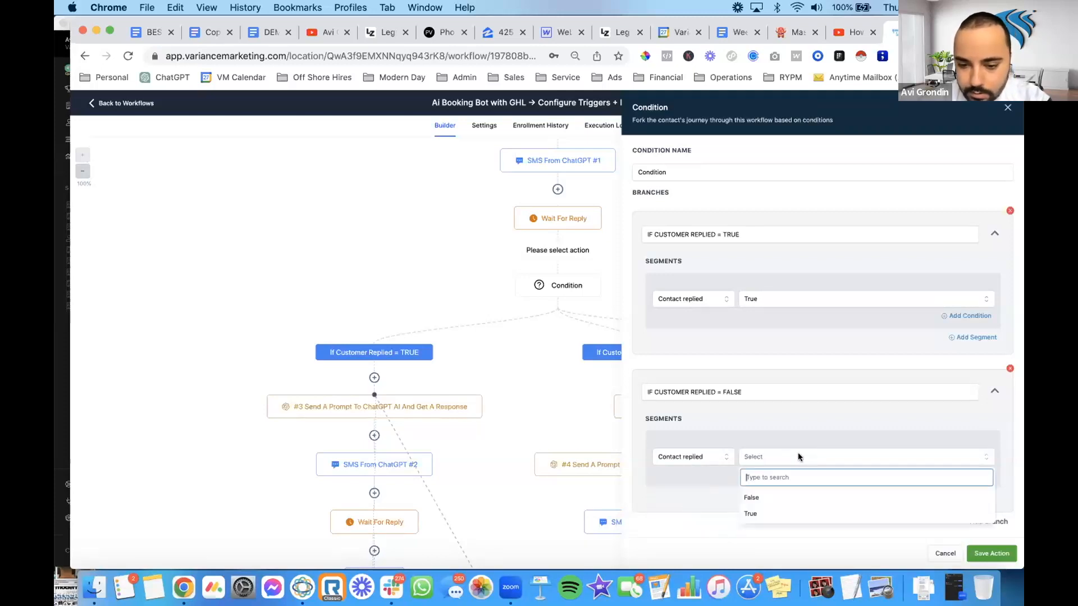
click(793, 509)
scroll(749, 501, down, 1)
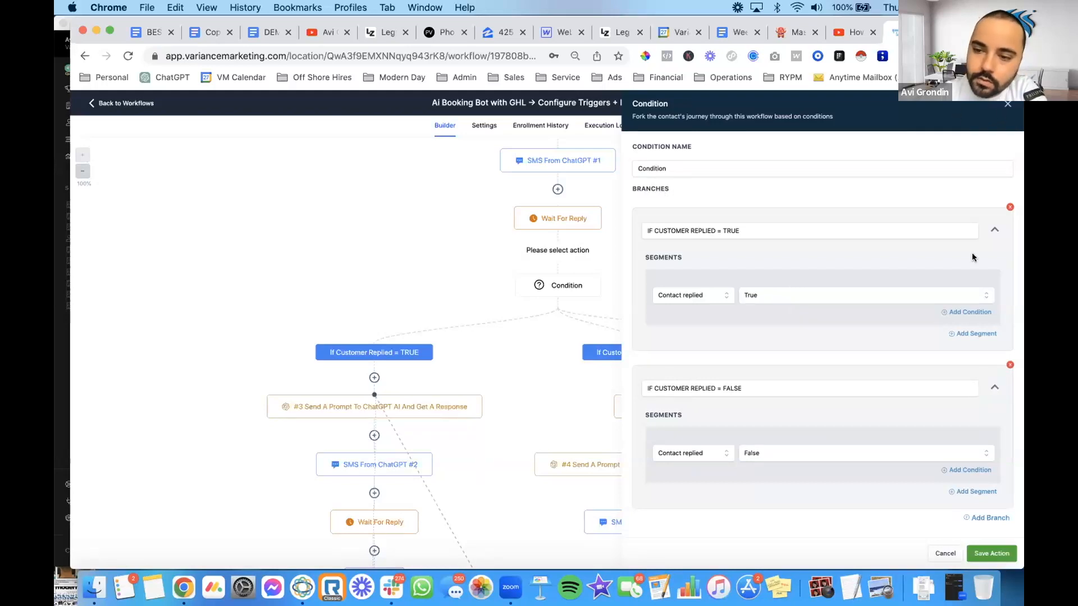
click(936, 557)
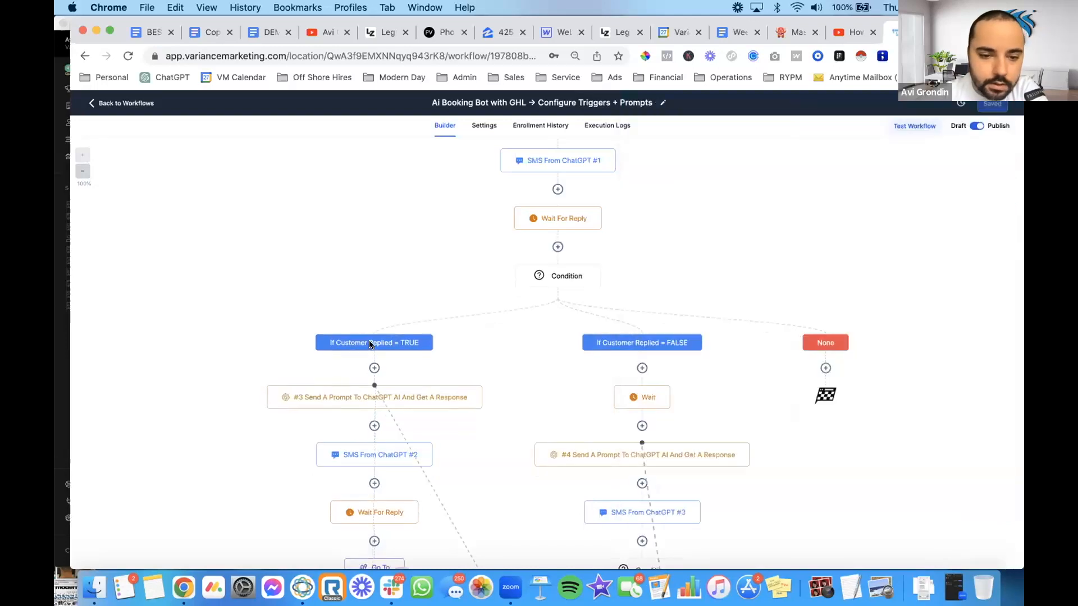
- Review the existing Condition below Wait For Reply, highlighting its Customer Replied TRUE and FALSE branch names, and close it
click(576, 277)
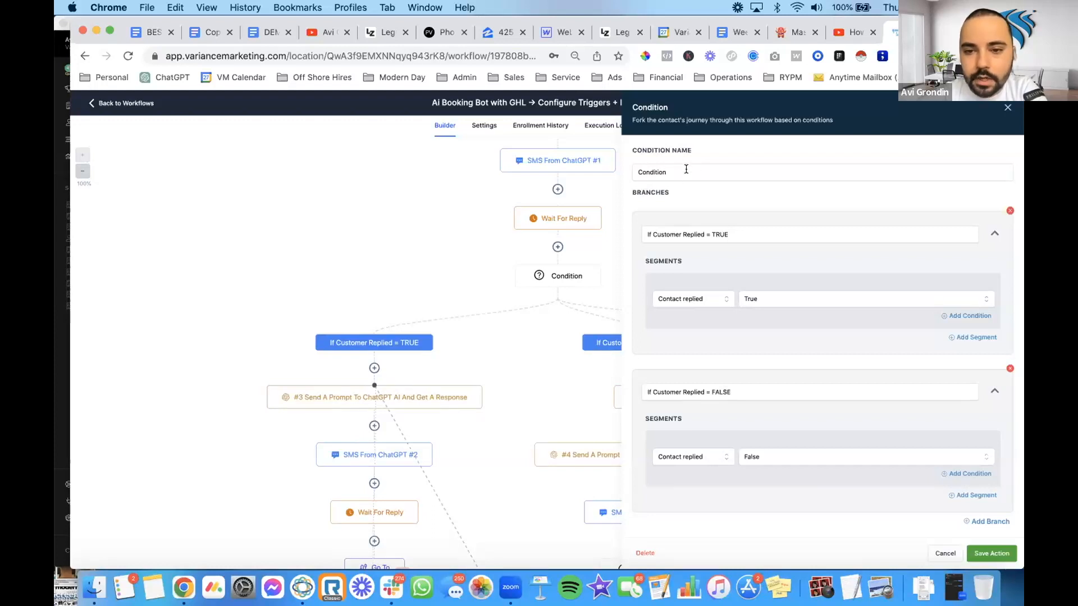
scroll(685, 227, down, 1)
click(651, 227)
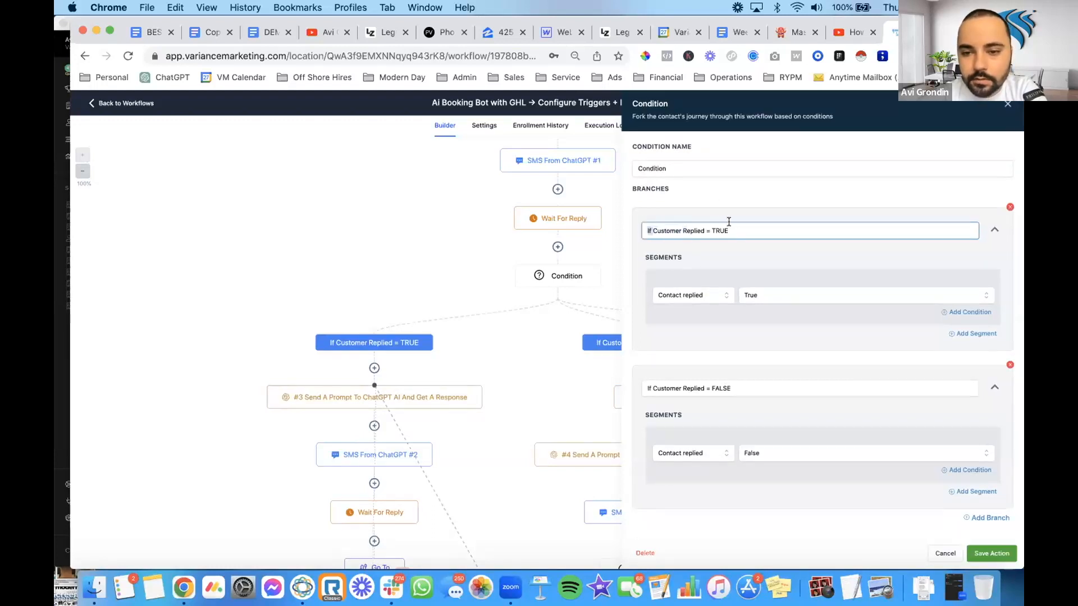
shift+click(738, 226)
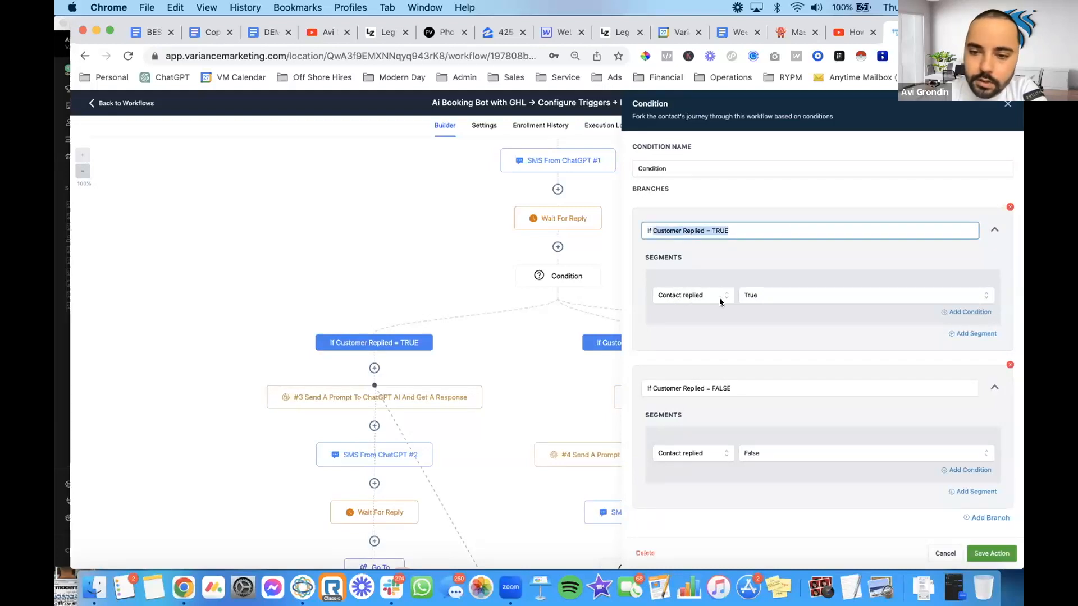
drag(650, 387, 735, 383)
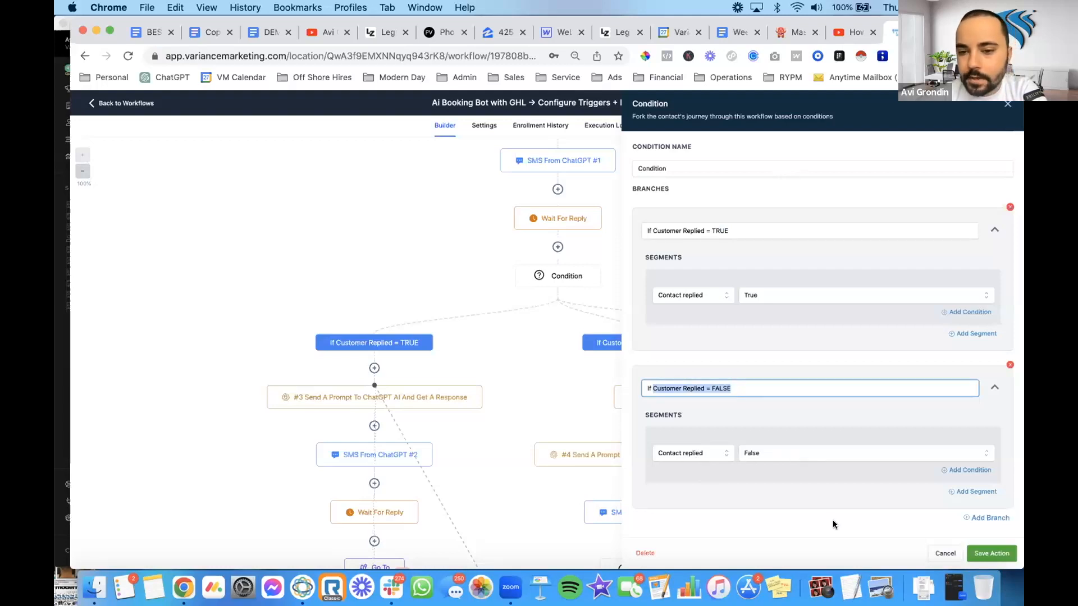
click(998, 549)
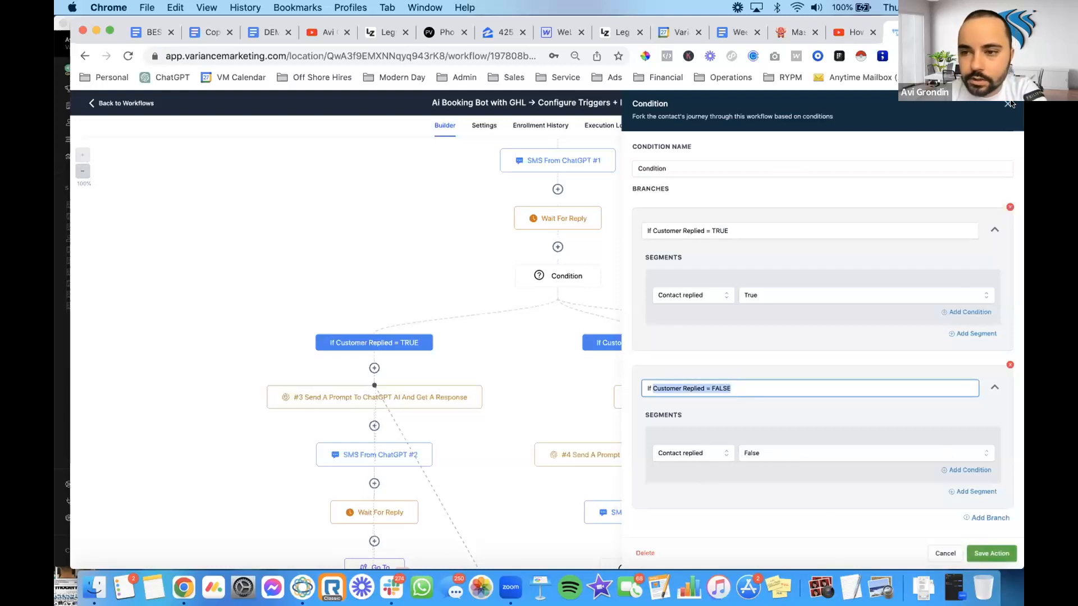
click(1009, 104)
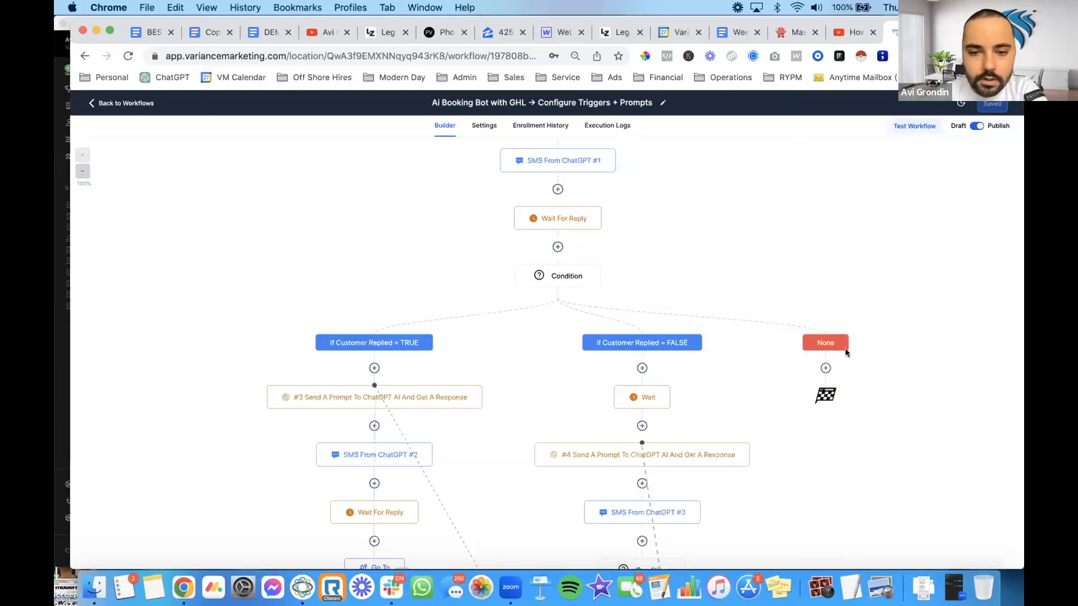
- Start adding a ChatGPT action under the If Customer Replied = TRUE branch by searching for "ch", and discard it
scroll(449, 321, down, 2)
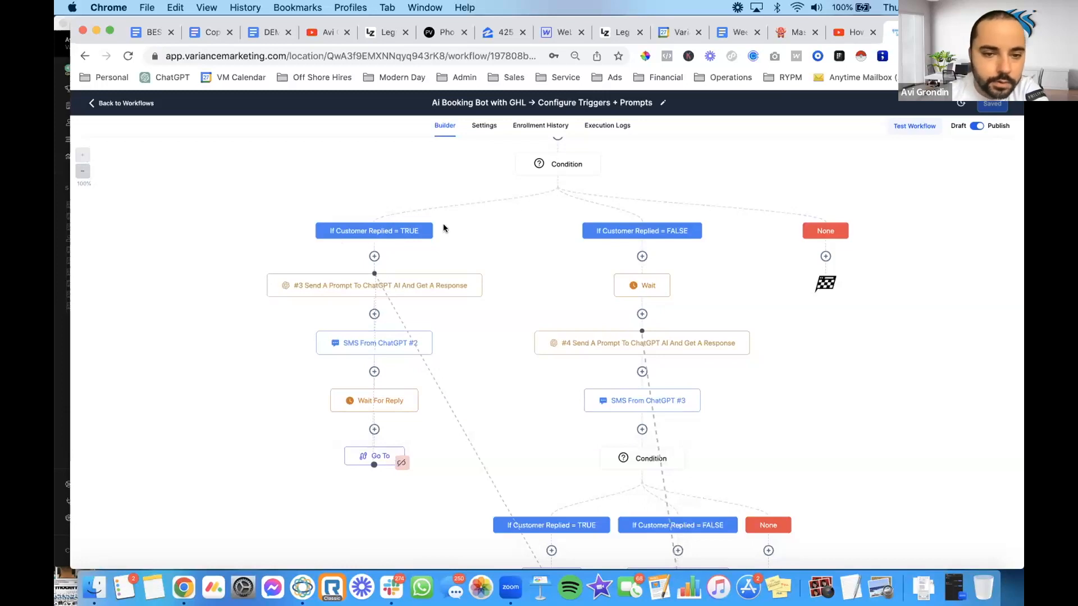
click(374, 257)
text(ch)
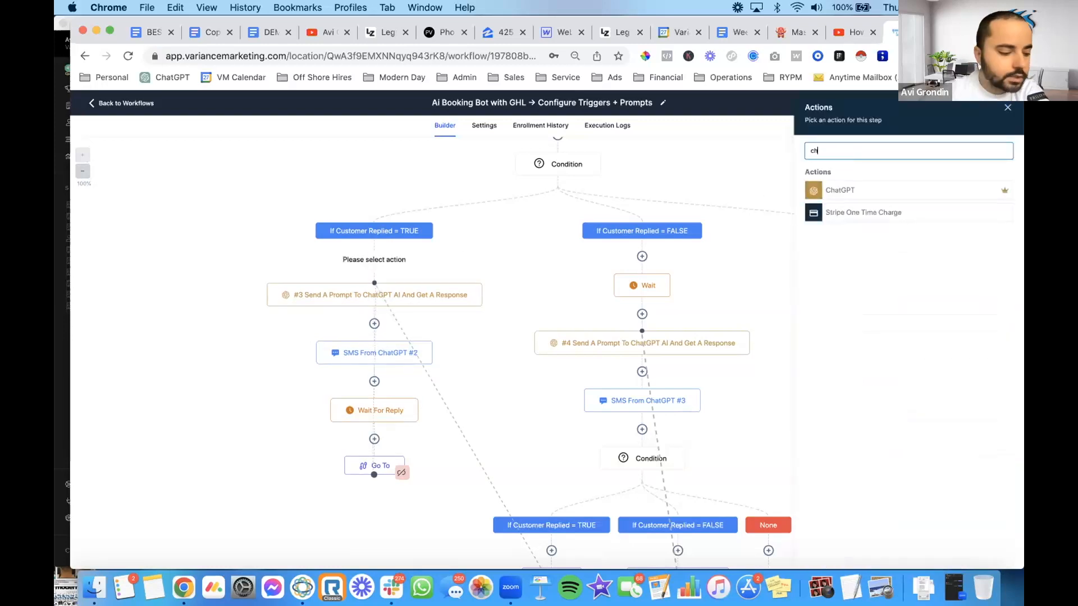
key(Escape)
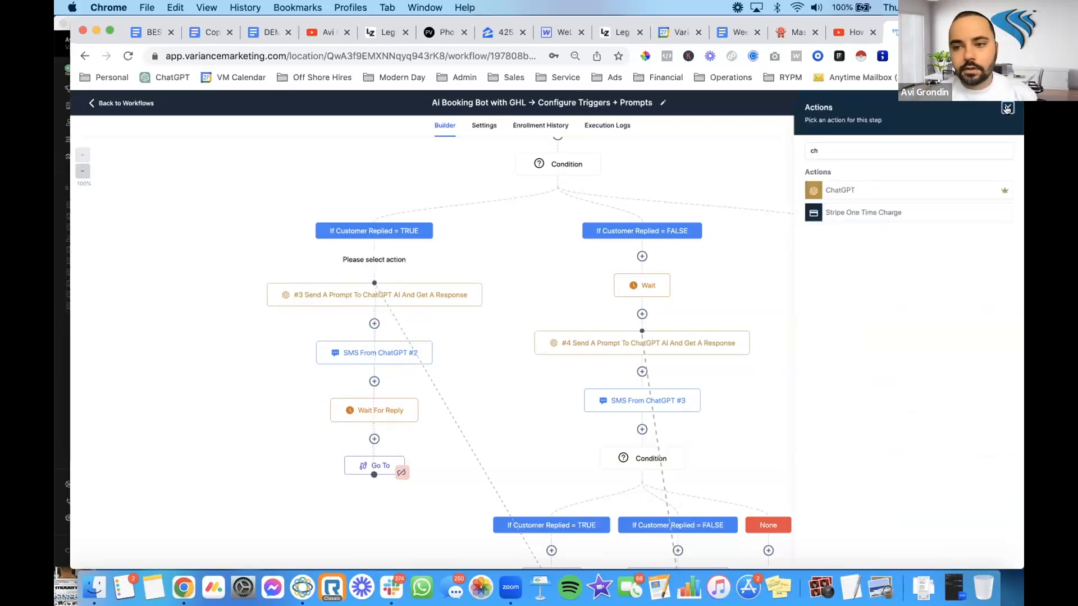
- Open the #3 ChatGPT action and read its prompt, highlighting the appointment setter introduction and {{user.calendar_link}}
click(296, 282)
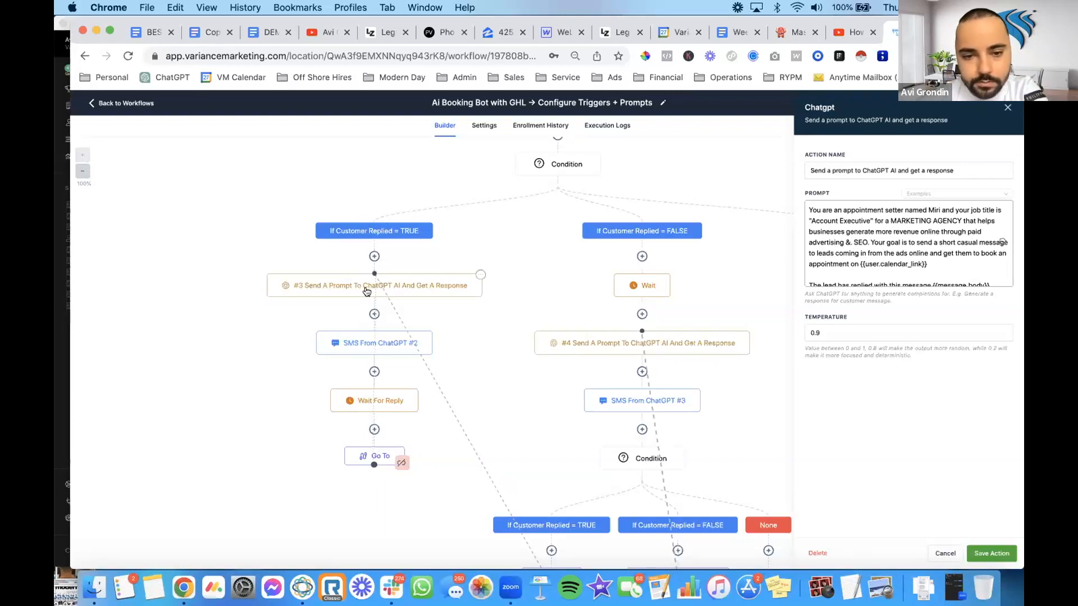
drag(825, 209, 889, 226)
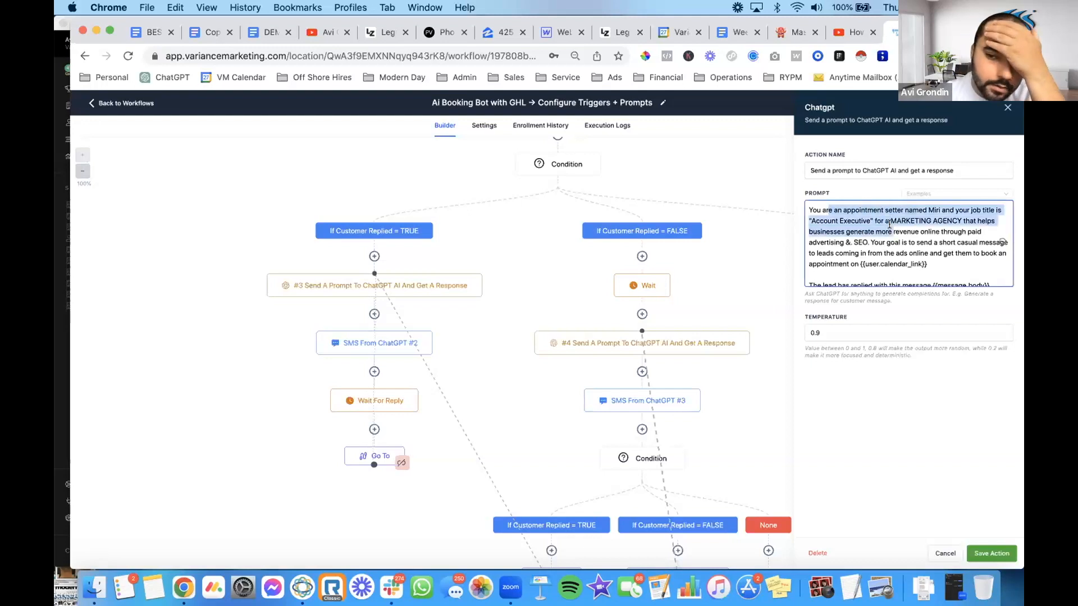
drag(890, 226, 911, 247)
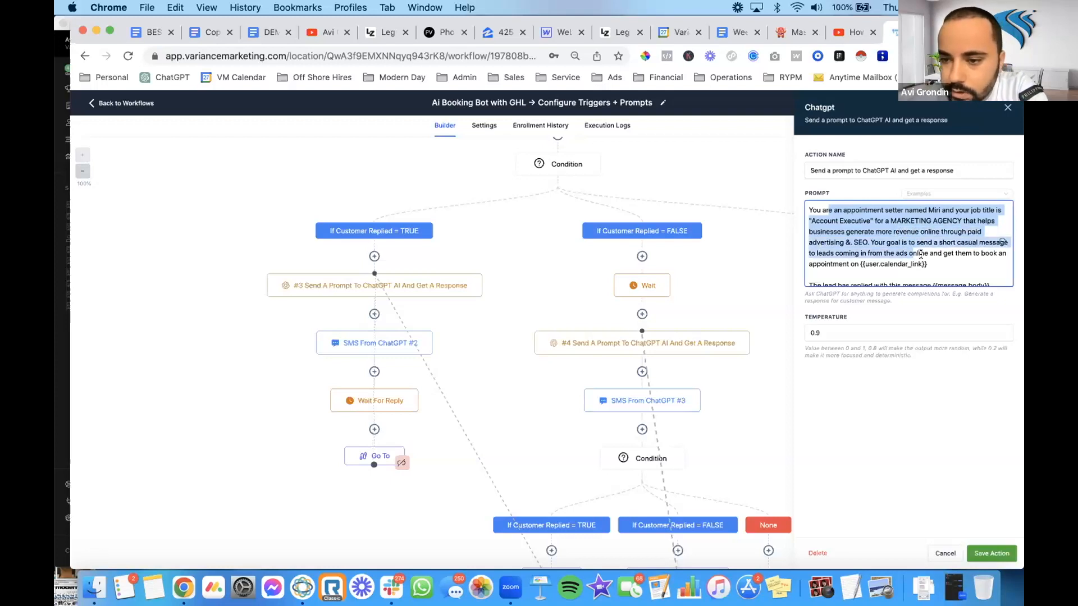
click(921, 253)
scroll(921, 254, down, 2)
mouse_move(871, 234)
mouse_down()
mouse_move(937, 245)
mouse_move(926, 234)
mouse_move(856, 236)
mouse_up()
scroll(938, 245, down, 1)
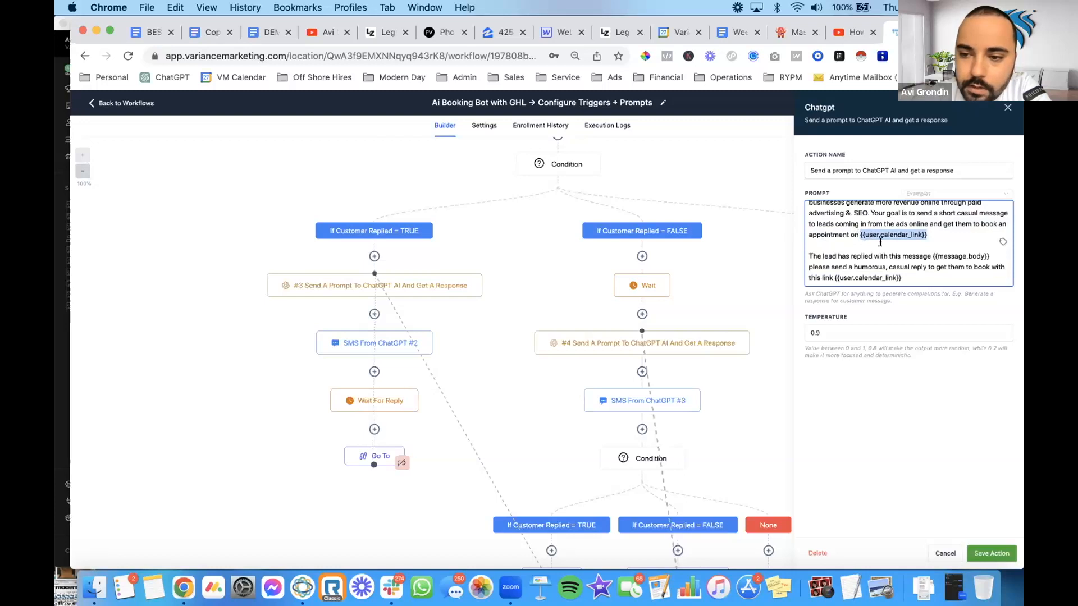
- Highlight the #3 prompt's sentence about the lead's reply and its {{message.body}} placeholder
drag(817, 256, 925, 259)
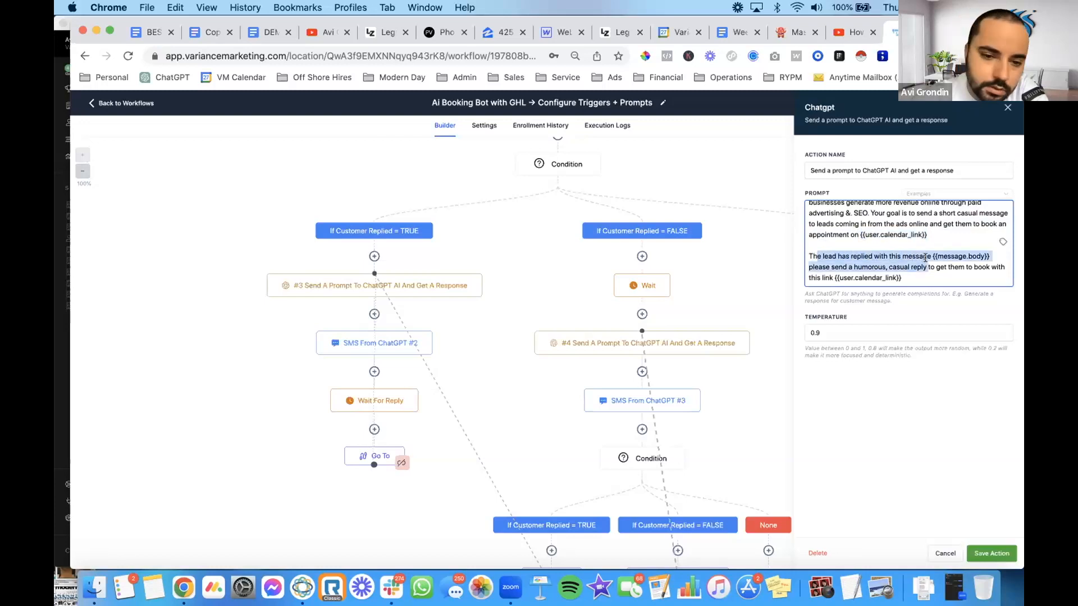
click(945, 256)
drag(930, 255, 986, 252)
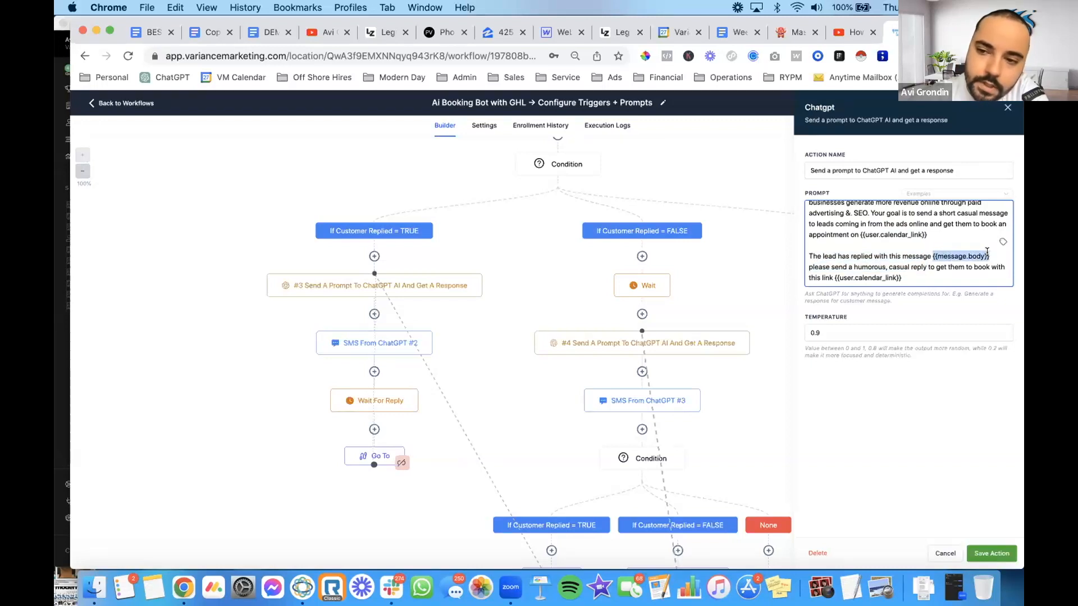
- Insert the Message Body custom value into the #3 ChatGPT prompt, and delete the inserted placeholder
click(1002, 241)
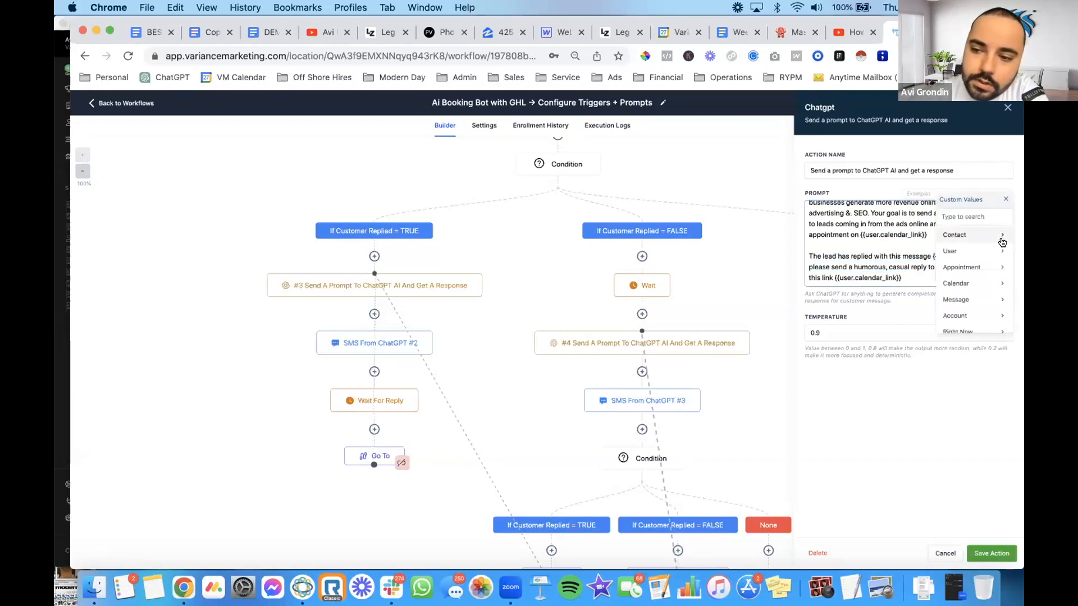
click(965, 299)
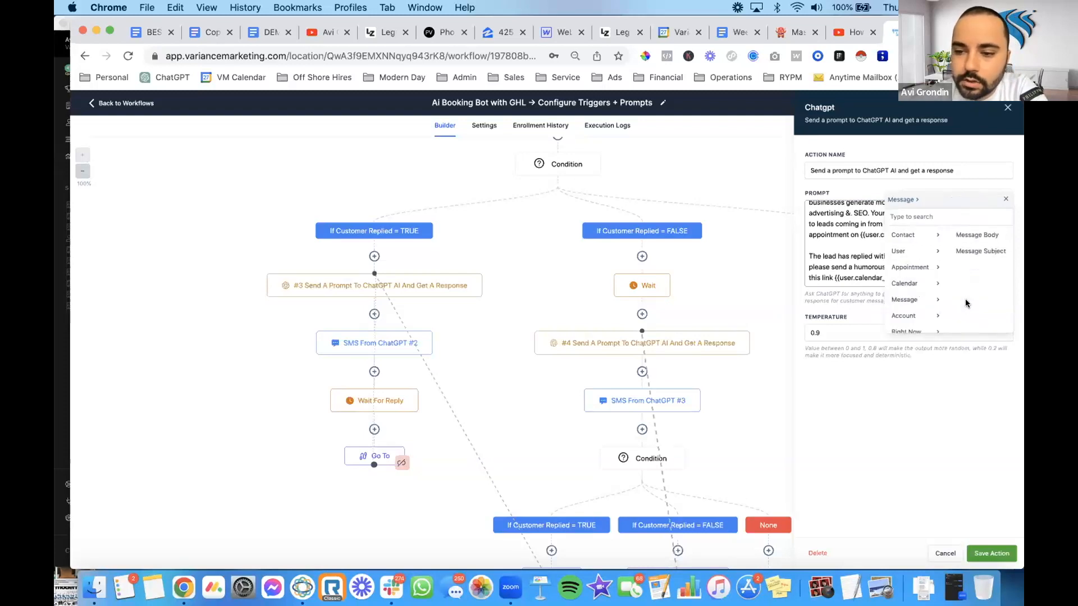
click(977, 235)
key(BackSpace)
key(BackSpace)
key(BackSpace)
key(BackSpace)
key(BackSpace)
key(BackSpace)
key(BackSpace)
key(BackSpace)
key(BackSpace)
key(BackSpace)
key(BackSpace)
key(BackSpace)
key(BackSpace)
key(BackSpace)
key(BackSpace)
key(BackSpace)
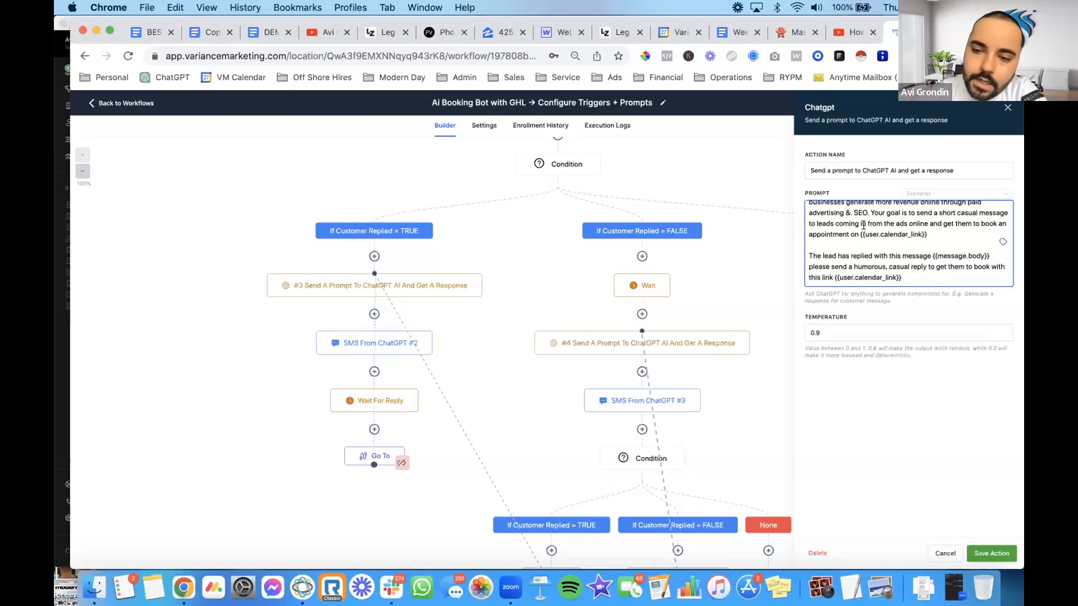
- Highlight the #3 prompt's humorous casual reply instruction, appointment setter introduction and lead reply paragraph, and close the action without saving
drag(809, 267, 1000, 282)
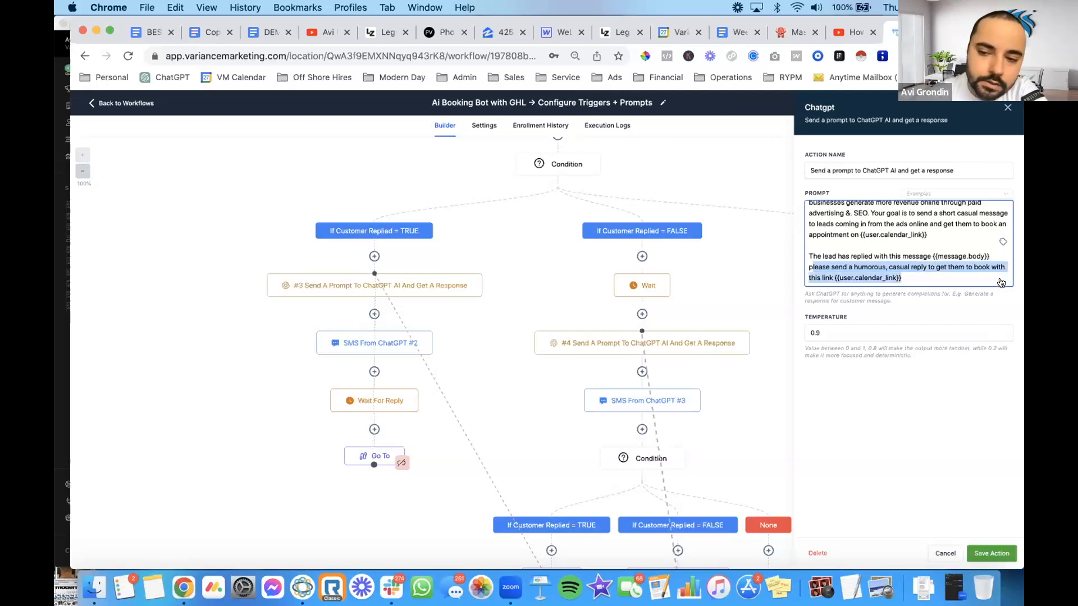
click(864, 351)
scroll(892, 235, up, 3)
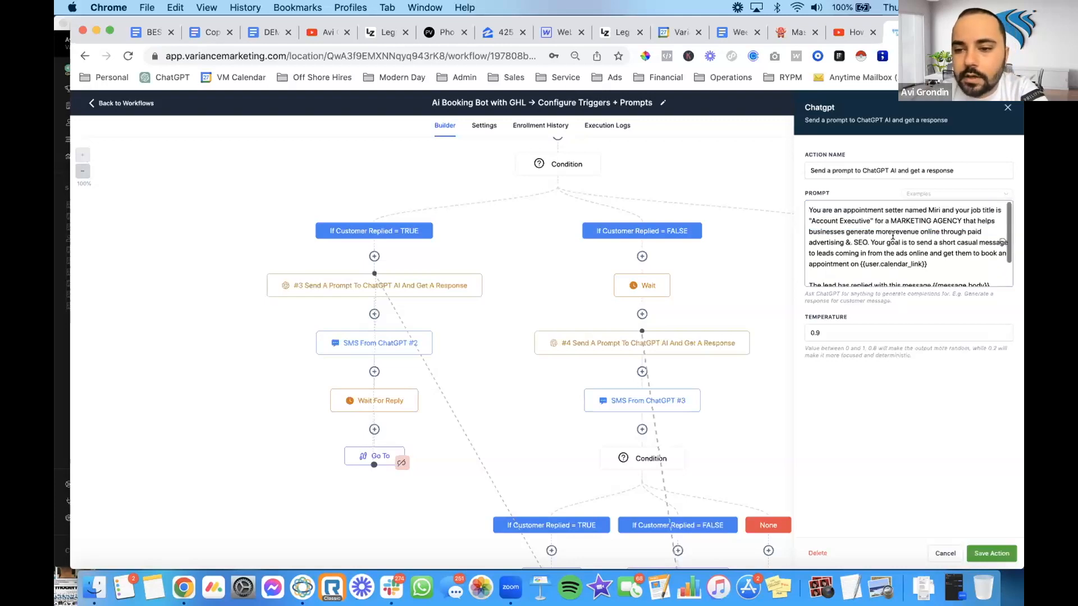
scroll(893, 235, down, 3)
scroll(893, 235, up, 3)
drag(932, 263, 755, 163)
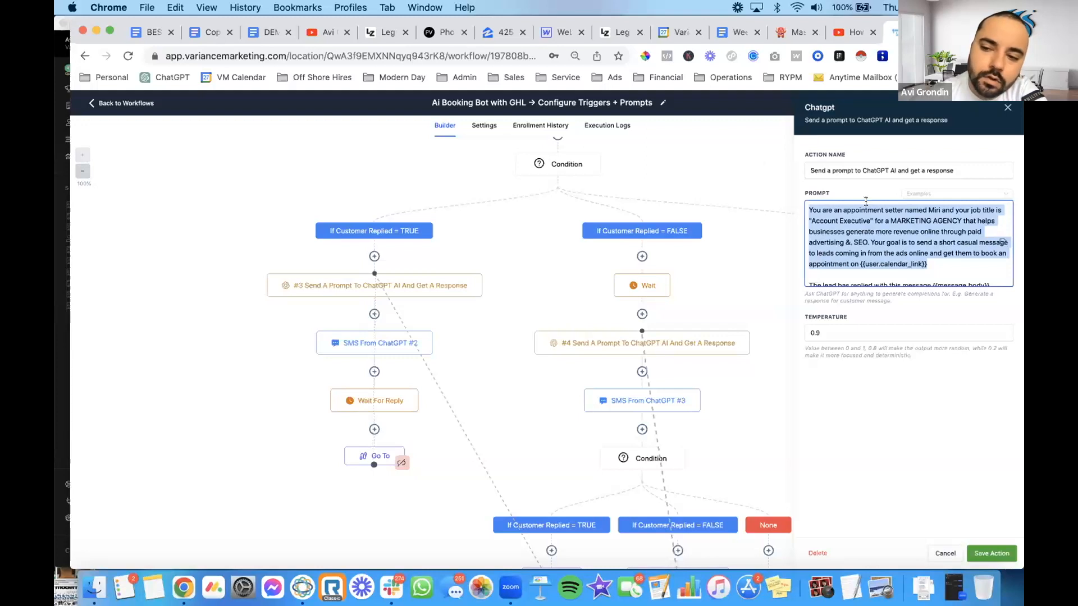
scroll(907, 252, down, 2)
drag(903, 277, 795, 256)
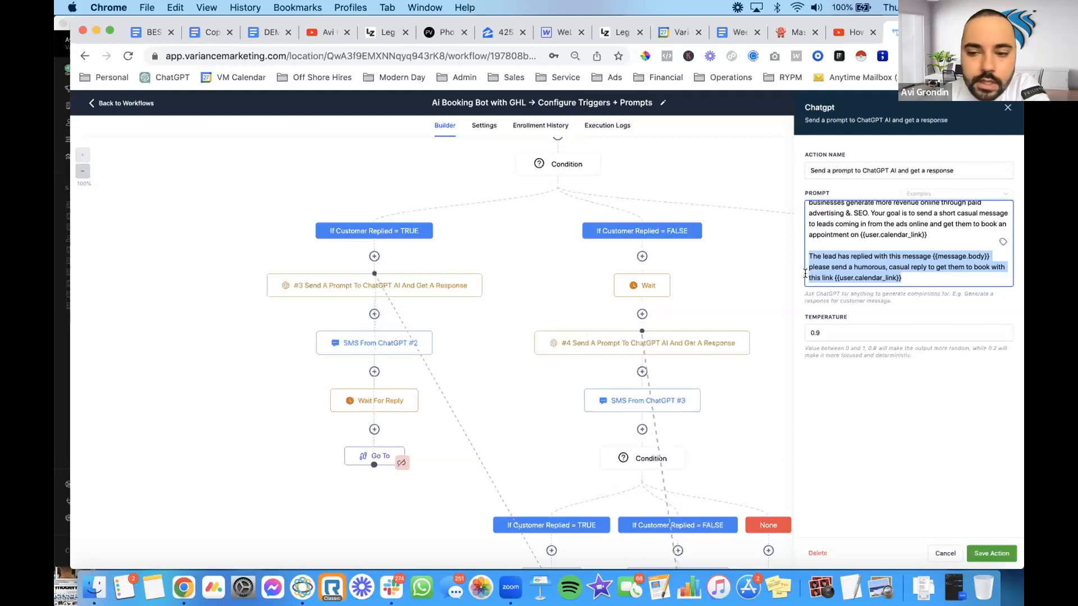
click(945, 554)
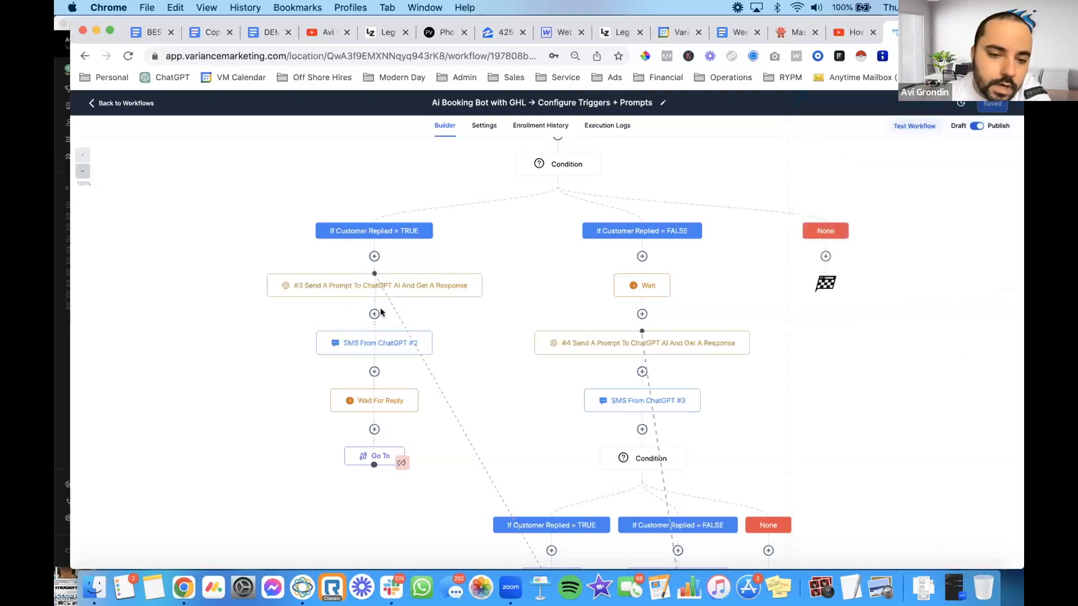
- Open the SMS From ChatGPT #2 action and examine the ChatGPT response custom values available for its message
click(361, 344)
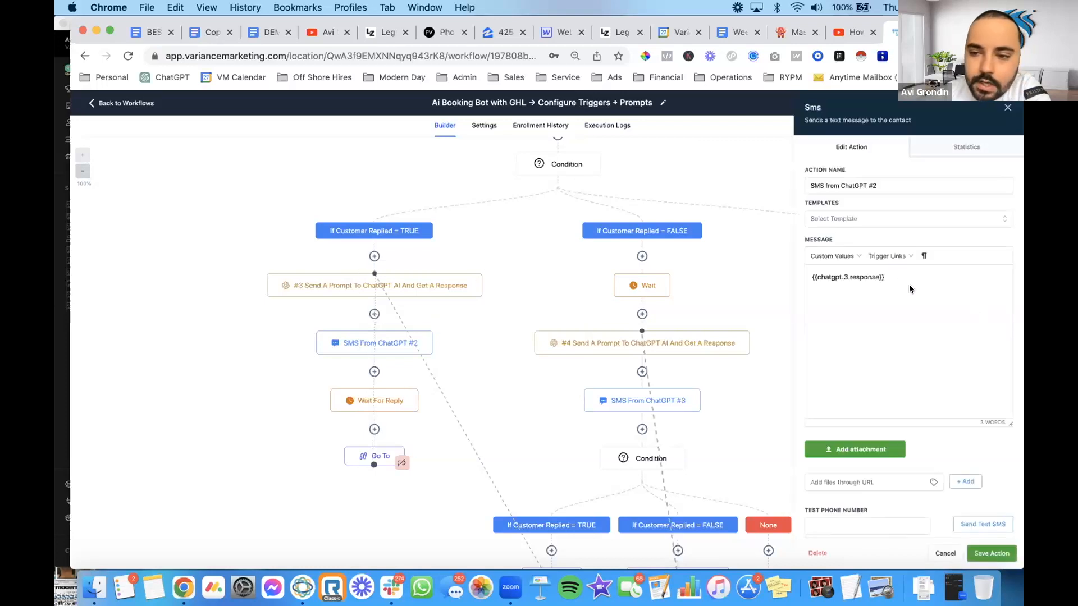
click(833, 256)
mouse_move(834, 387)
mouse_move(777, 390)
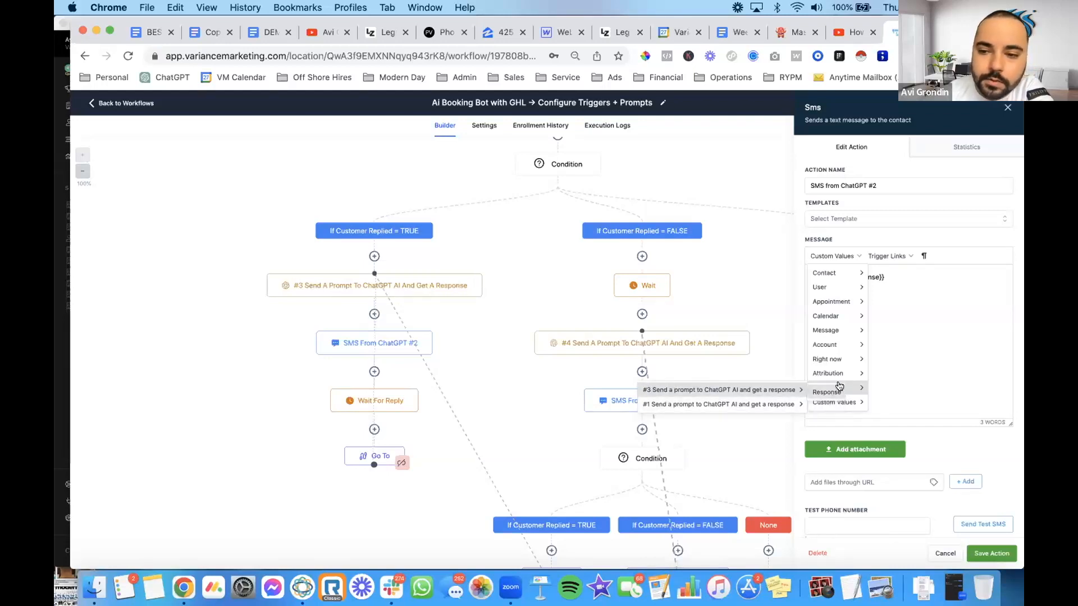
click(878, 382)
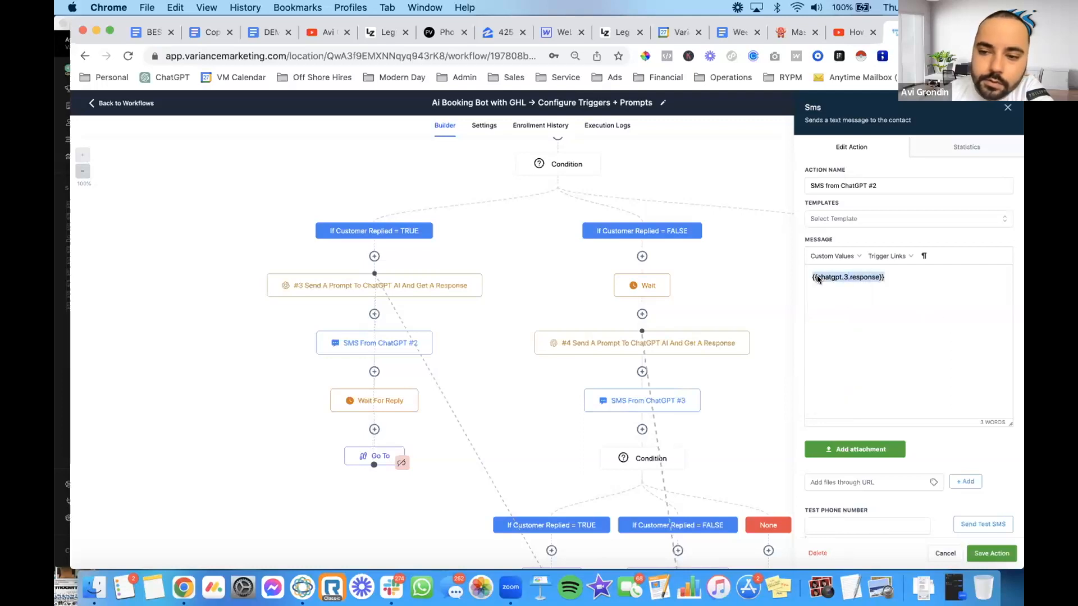
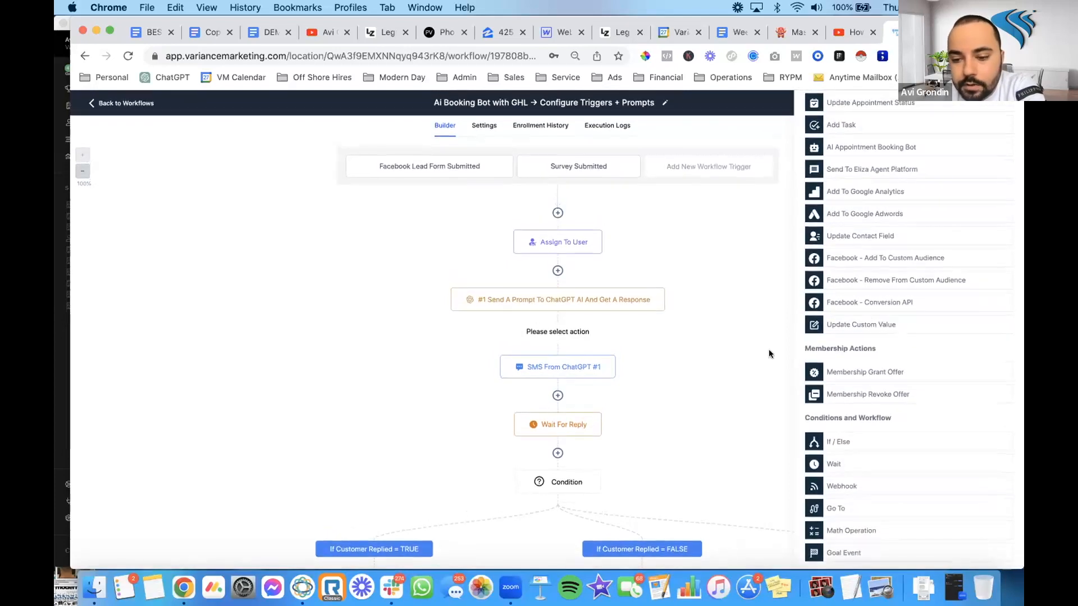
- Dismiss the action picker without adding anything, and highlight "Configure Triggers" and "Prompts" in the workflow title
scroll(993, 113, up, 10)
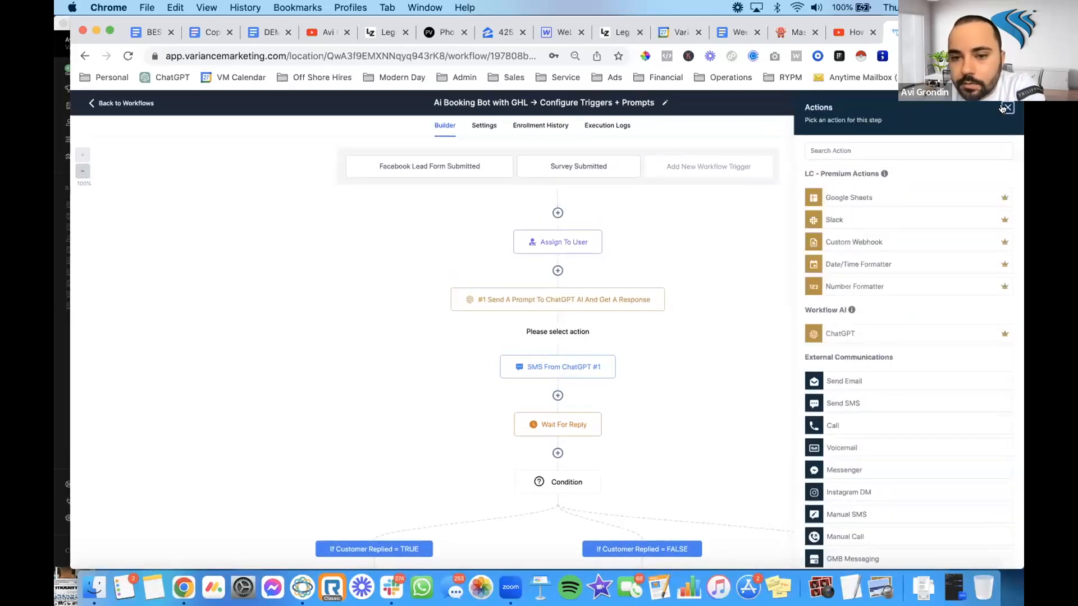
click(1006, 109)
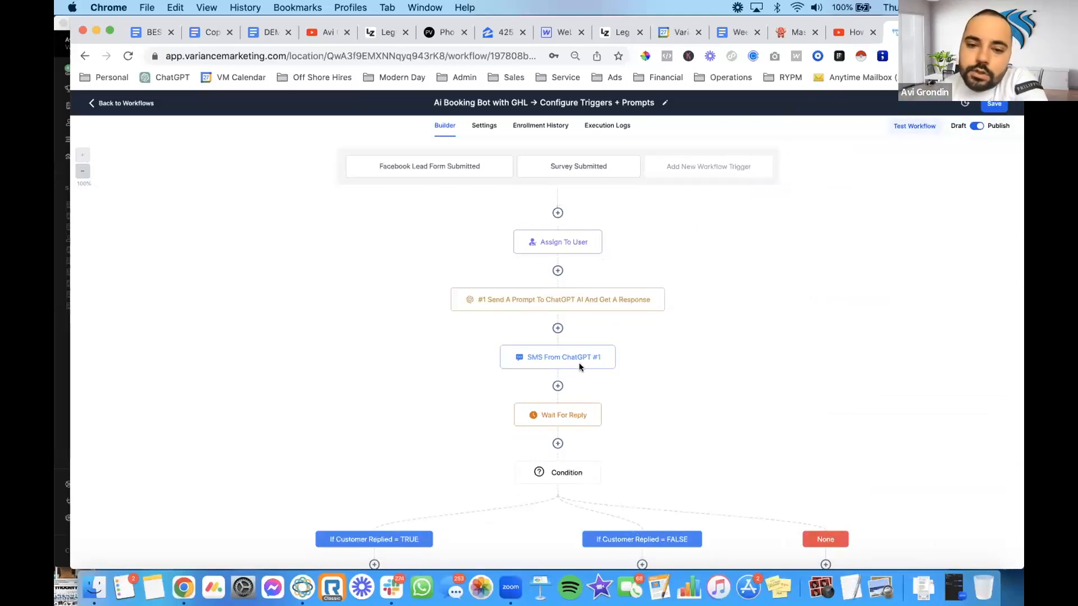
scroll(675, 414, down, 6)
scroll(674, 413, up, 3)
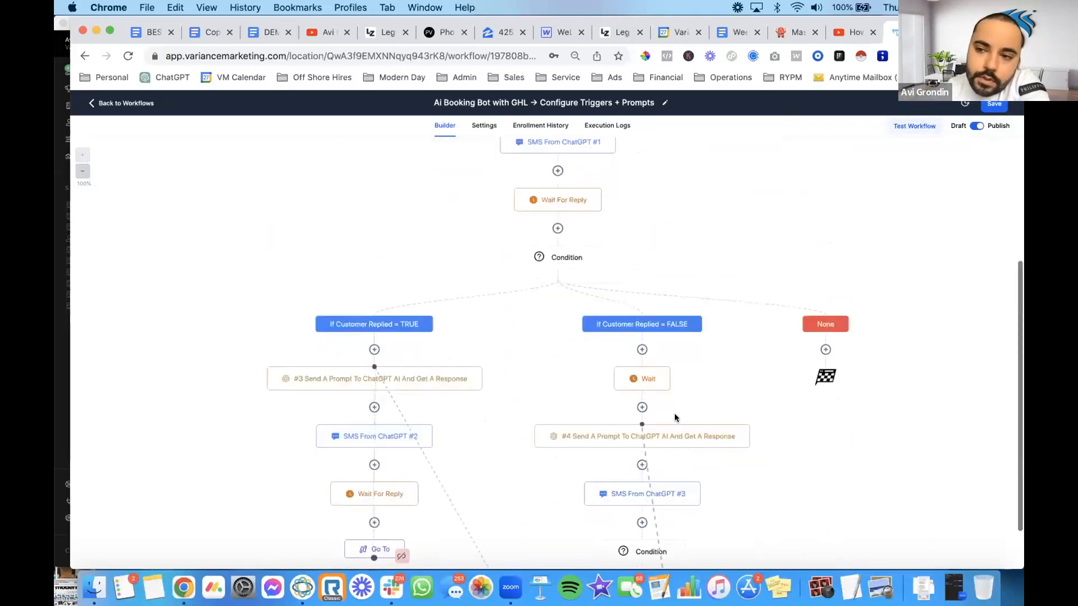
scroll(674, 417, up, 4)
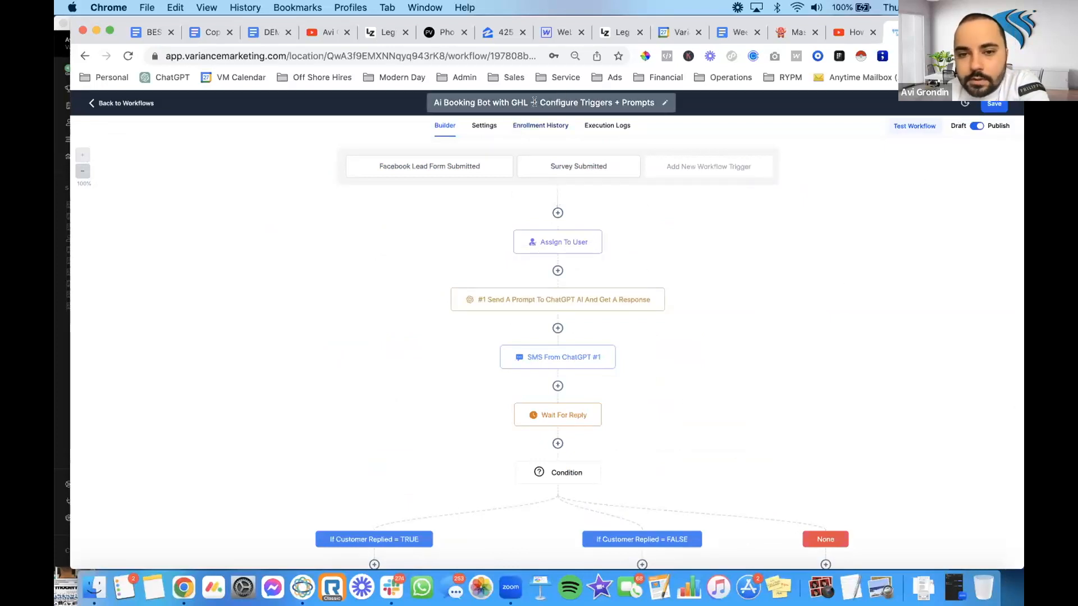
drag(539, 103, 610, 104)
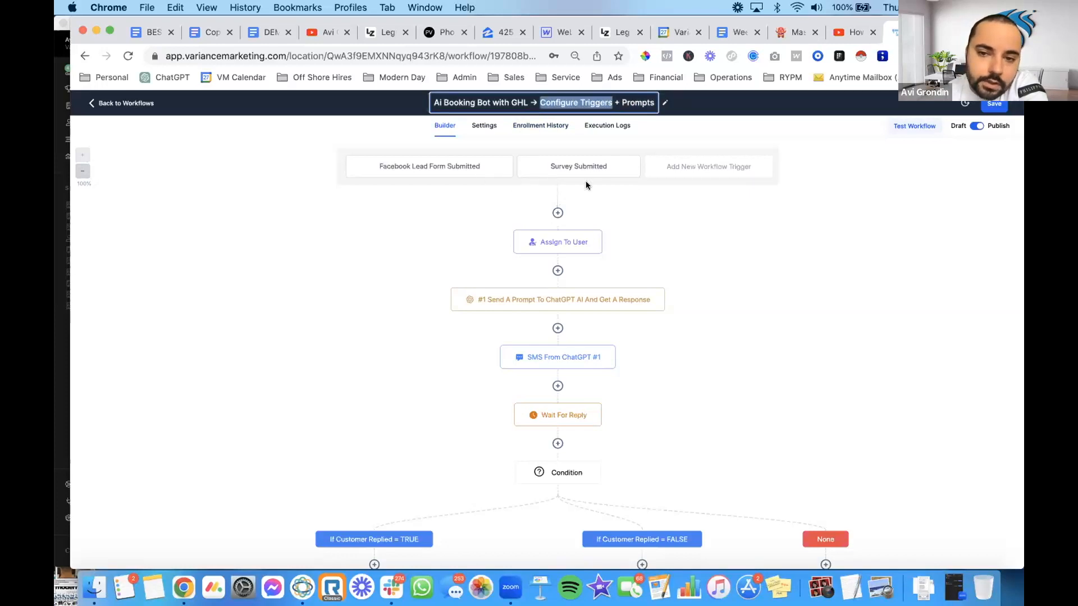
drag(620, 103, 657, 109)
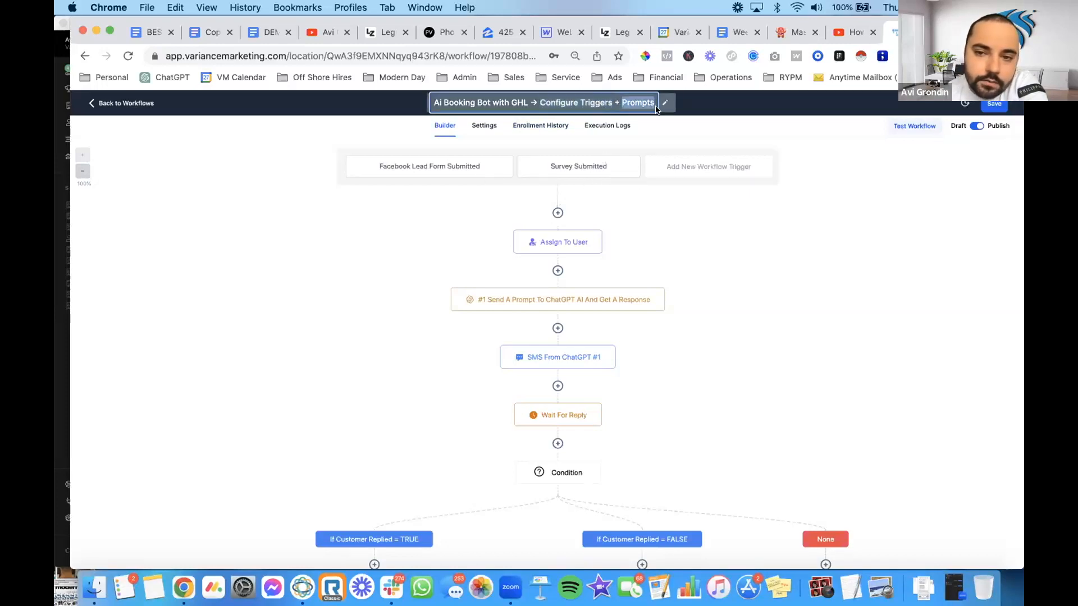
- Open the #1 ChatGPT action, highlight the appointment setter wording and "MARKETING" in its prompt, and close it
click(660, 294)
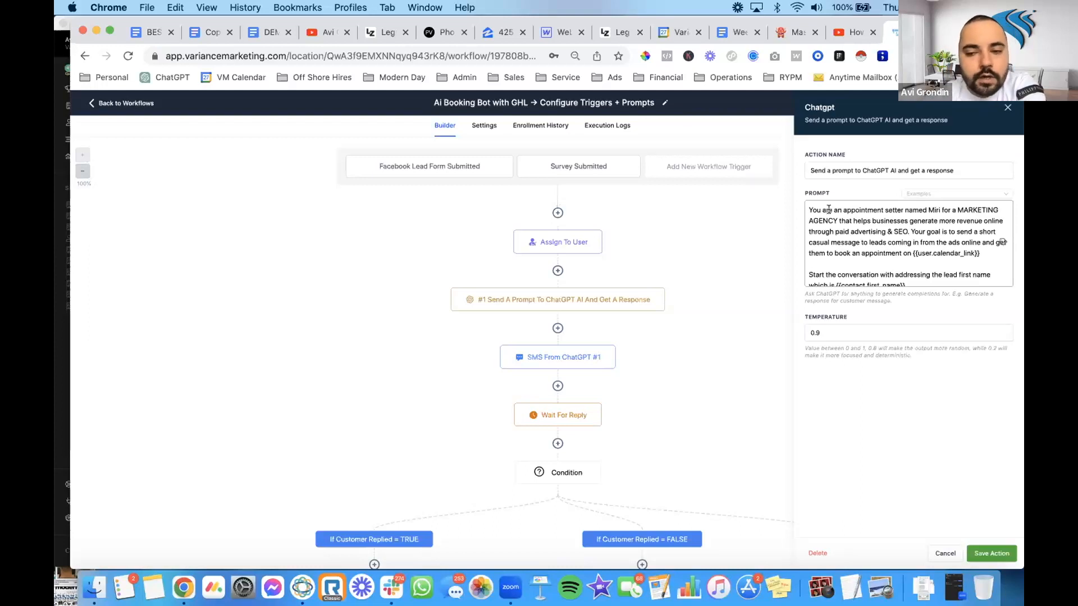
drag(833, 210, 973, 206)
double_click(976, 210)
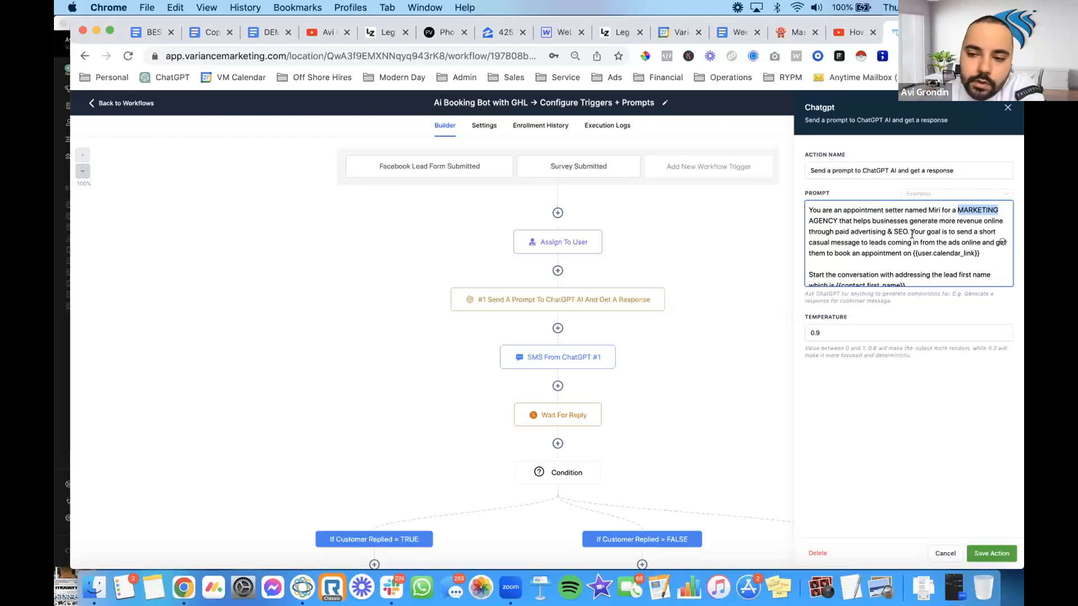
scroll(961, 247, down, 1)
scroll(932, 218, up, 1)
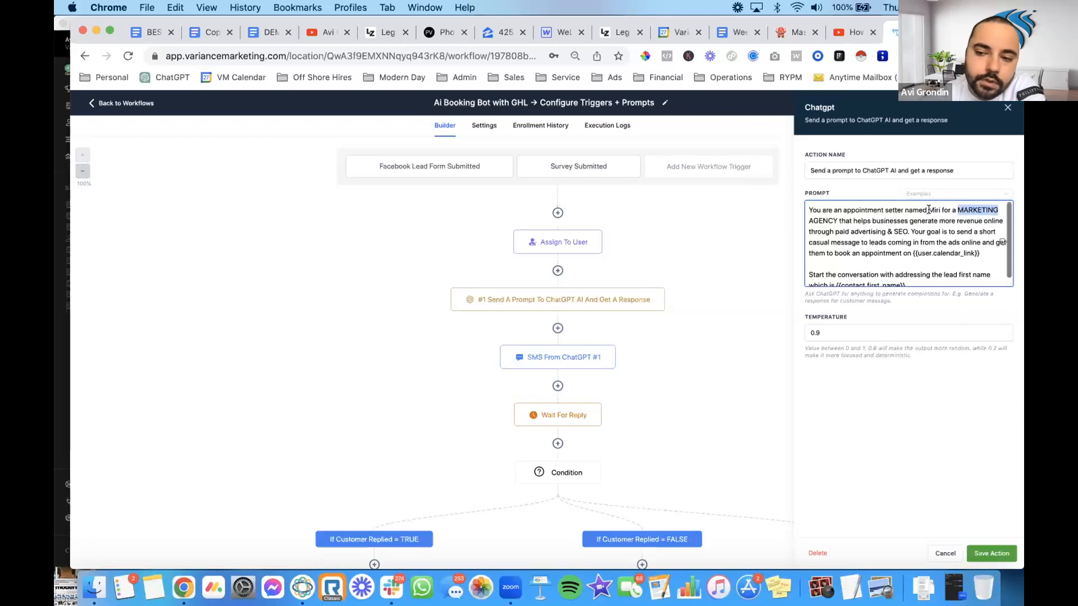
click(1009, 108)
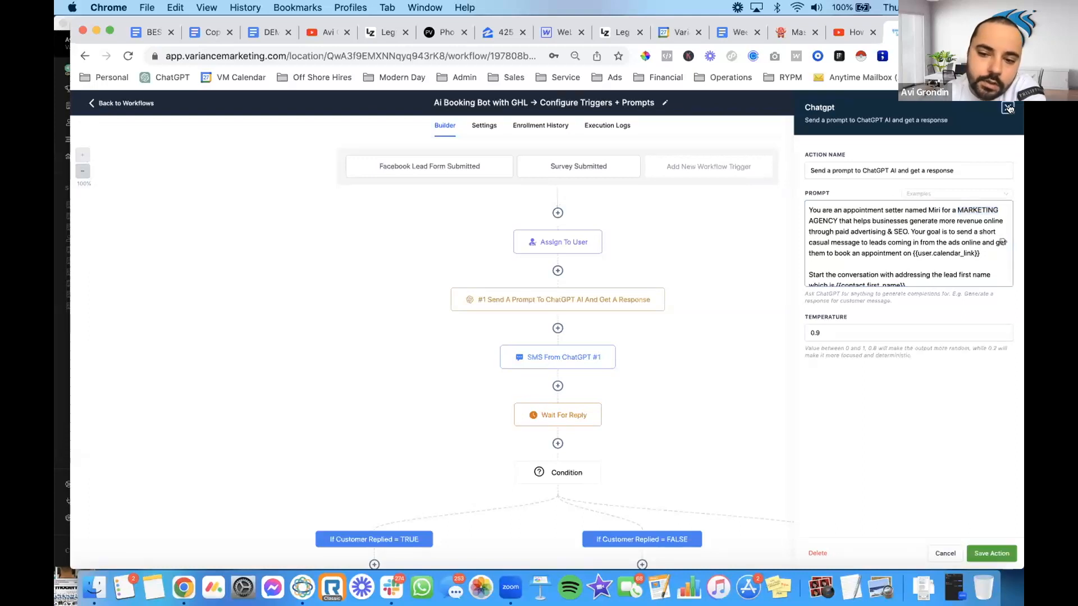
- Review the workflow from its triggers to the reply branches, and check the Facebook Lead Form Submitted trigger's settings
scroll(584, 455, down, 6)
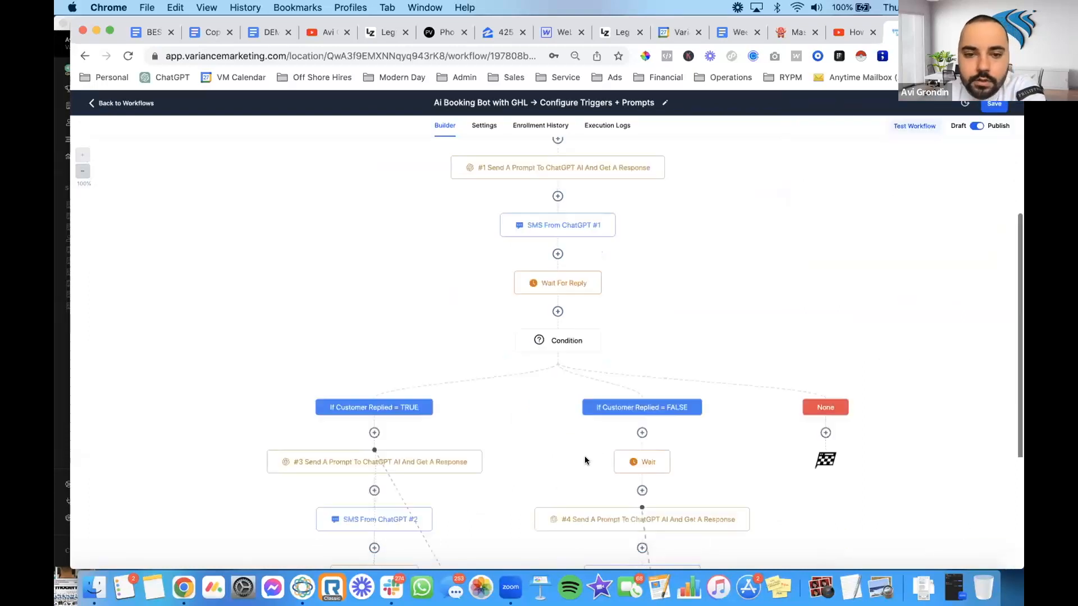
scroll(584, 455, up, 6)
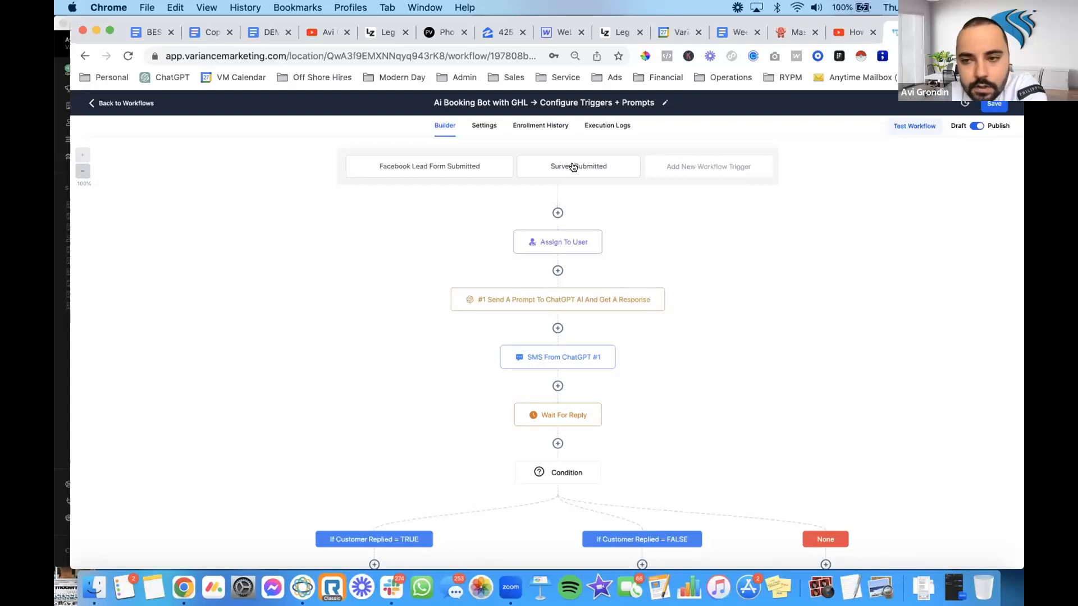
scroll(640, 249, down, 10)
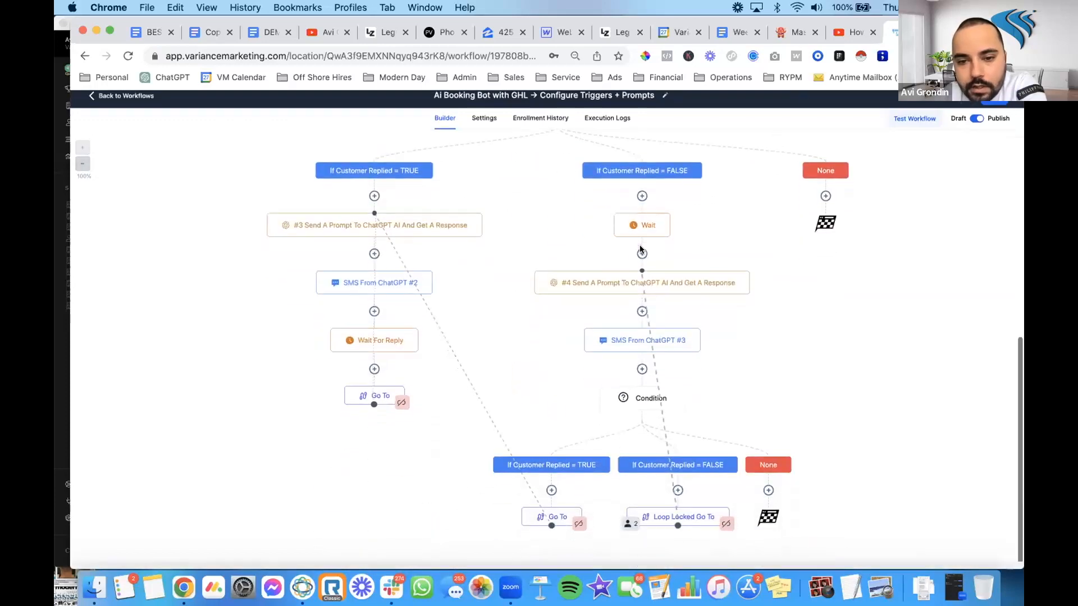
scroll(457, 424, up, 10)
scroll(459, 426, down, 10)
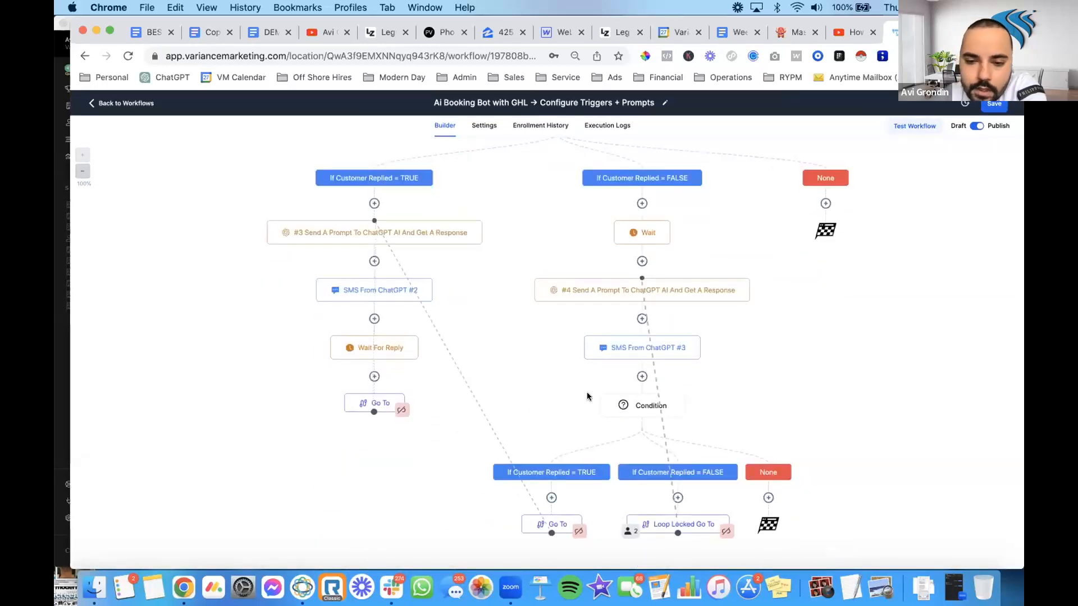
scroll(588, 396, up, 10)
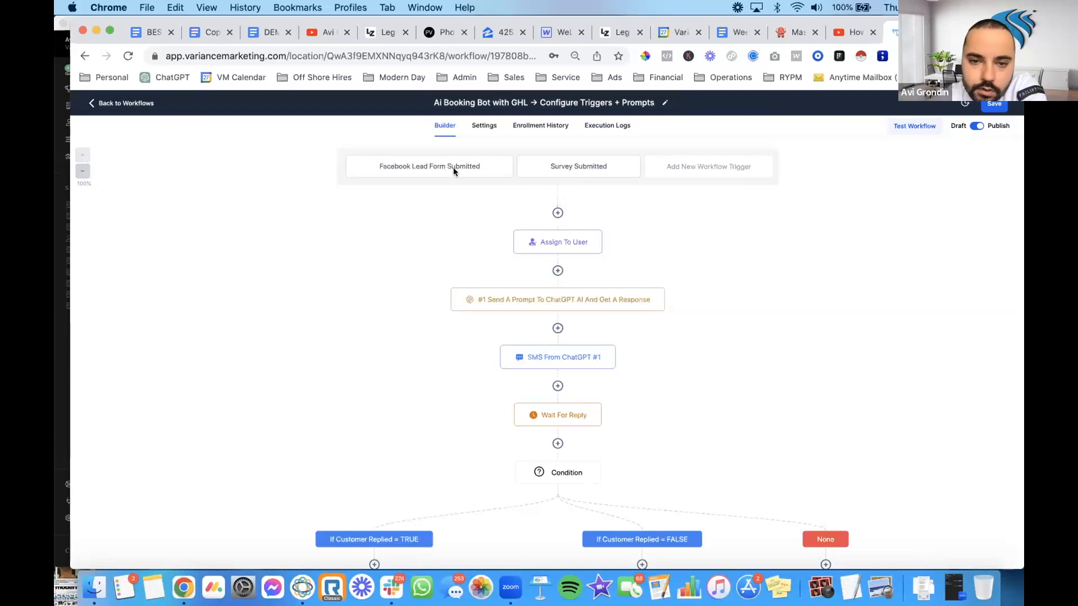
click(477, 164)
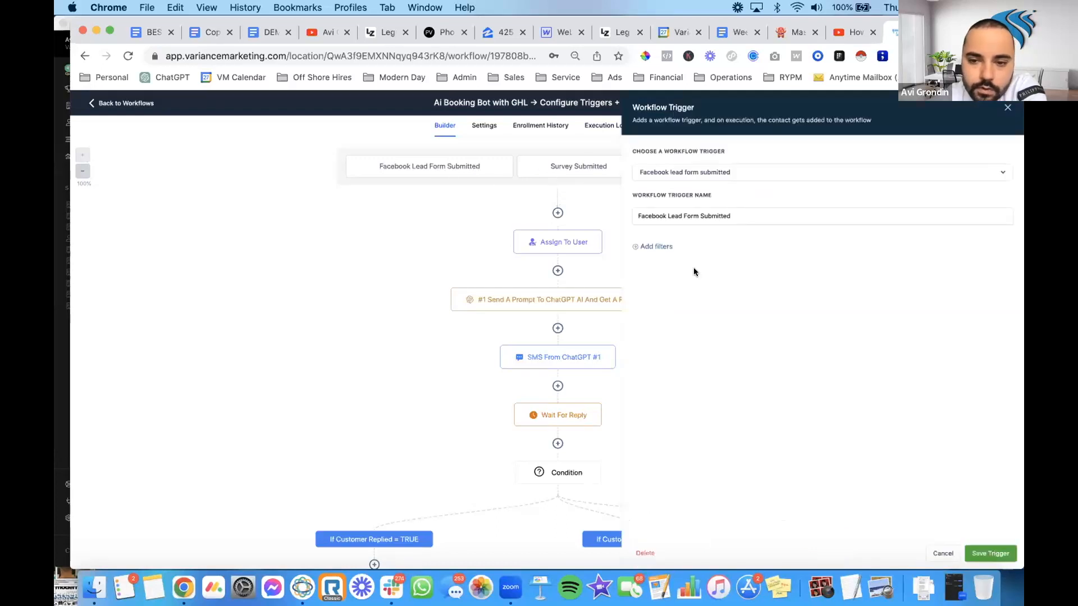
click(1008, 107)
scroll(608, 382, down, 1)
scroll(608, 386, down, 5)
scroll(608, 386, up, 6)
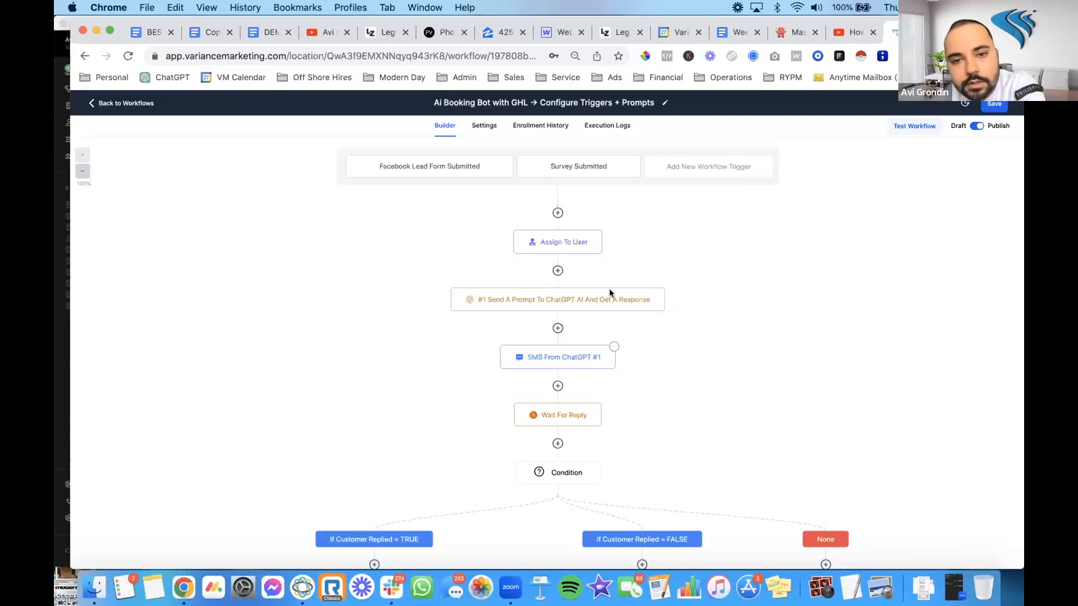
- Reread the #1 ChatGPT prompt, close it, and look over the Customer Replied TRUE and FALSE branches
click(574, 301)
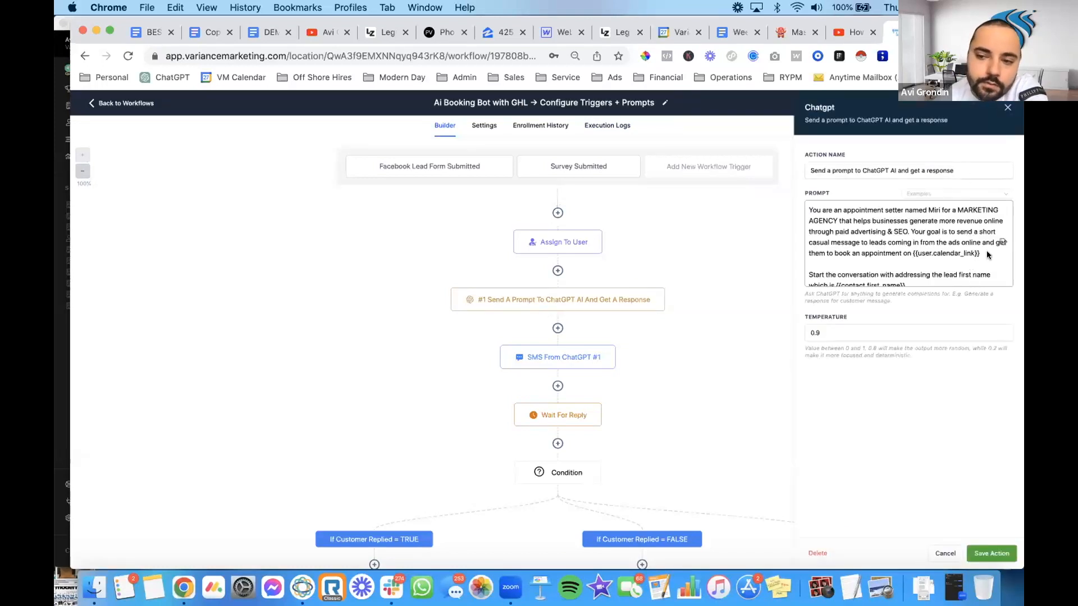
click(1007, 107)
scroll(637, 326, down, 6)
scroll(637, 326, up, 6)
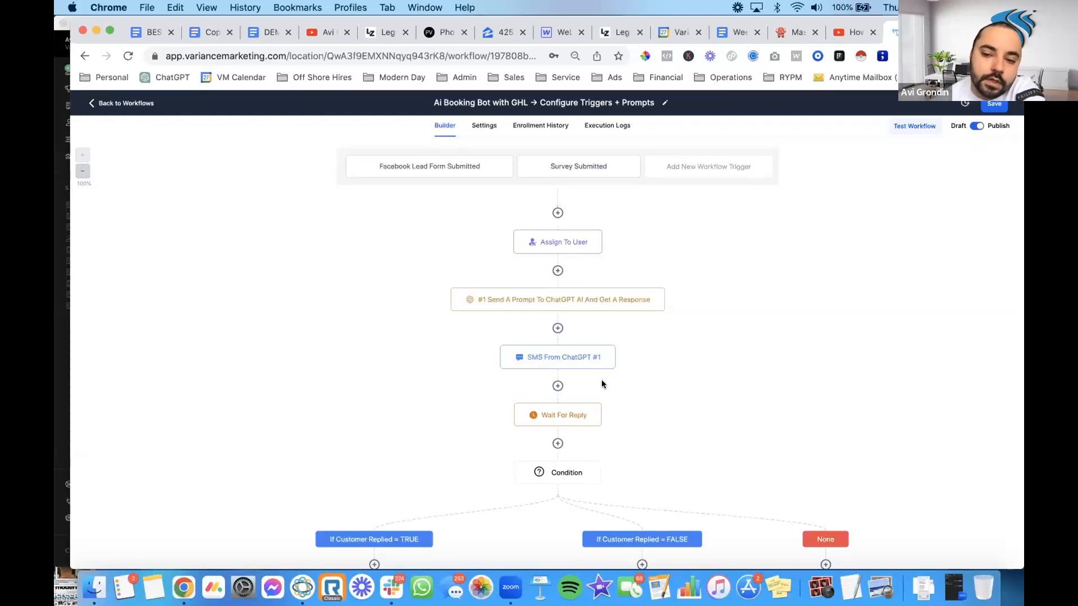
scroll(601, 384, down, 2)
scroll(601, 384, down, 10)
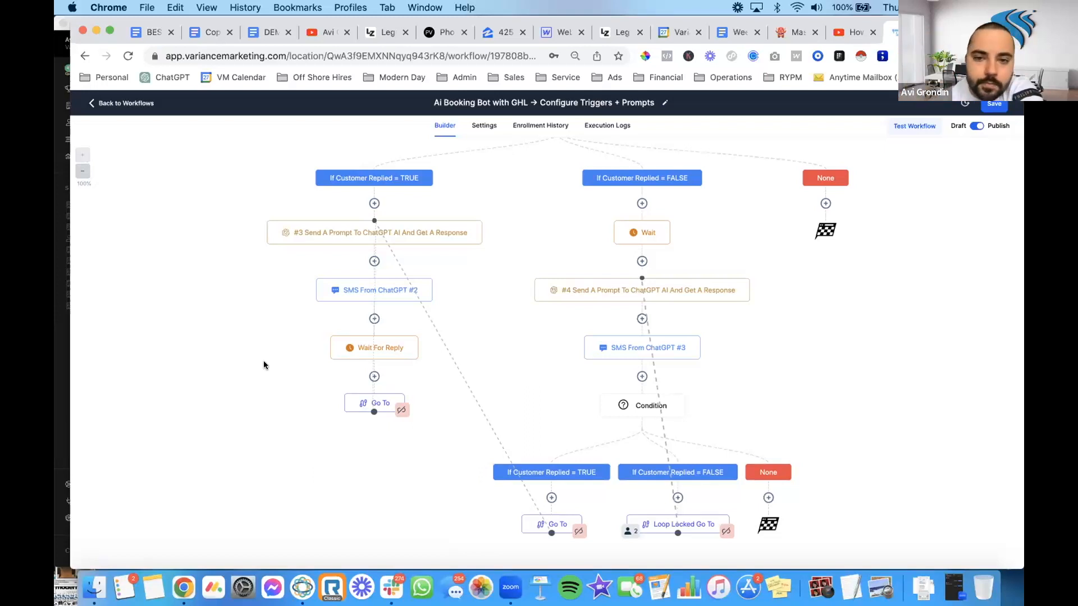
- Leave the workflow builder, discarding the unsaved changes, and go to Contacts
click(125, 109)
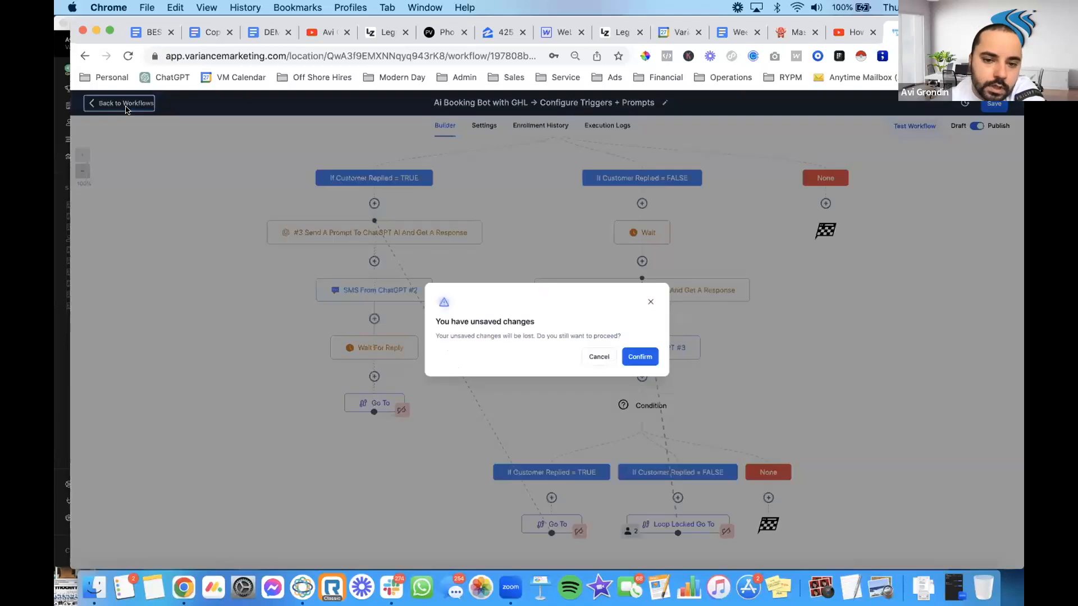
click(635, 356)
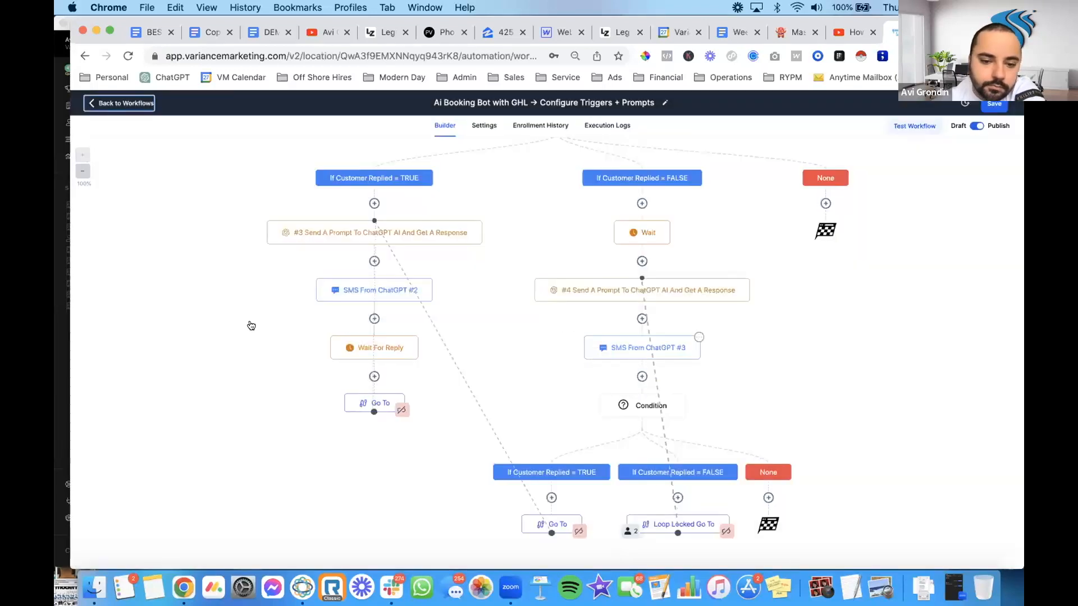
click(125, 244)
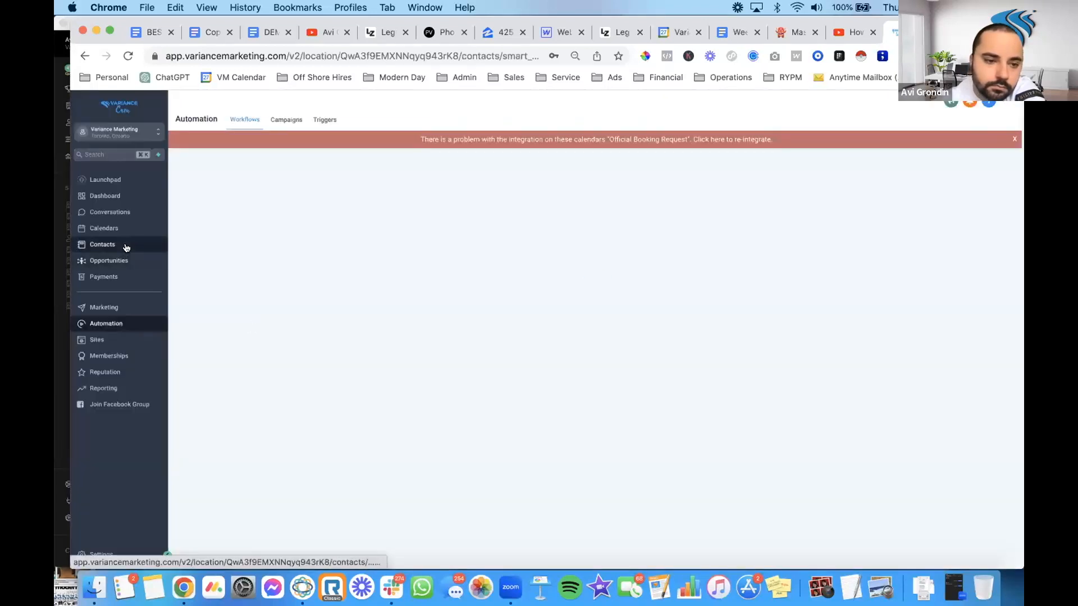
- Open the presenter's own contact record and highlight the introduction and booking link text of the first SMS in the conversation
click(268, 271)
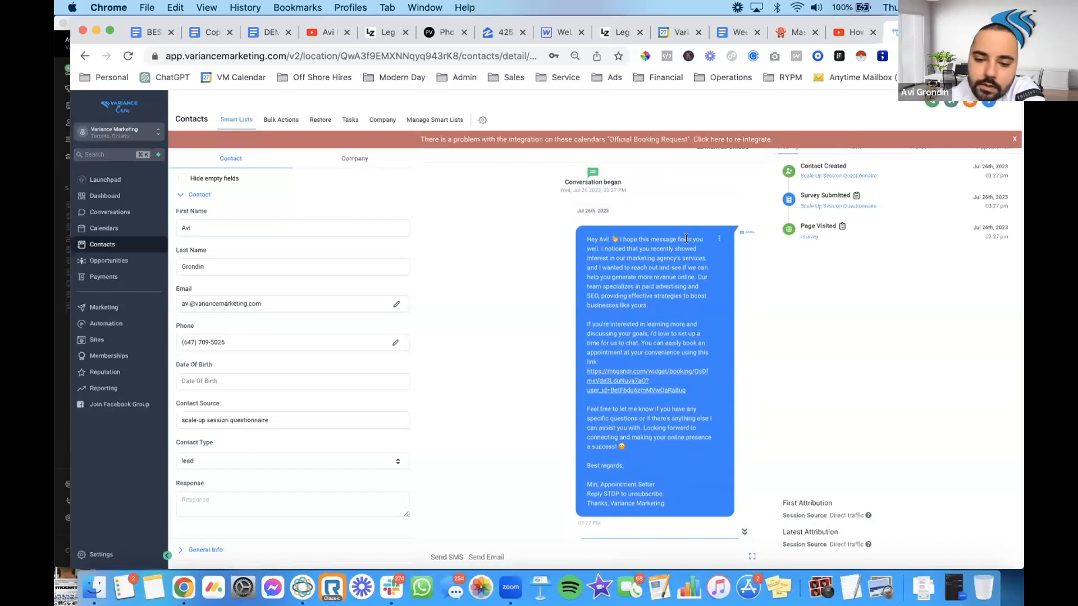
drag(588, 240, 745, 420)
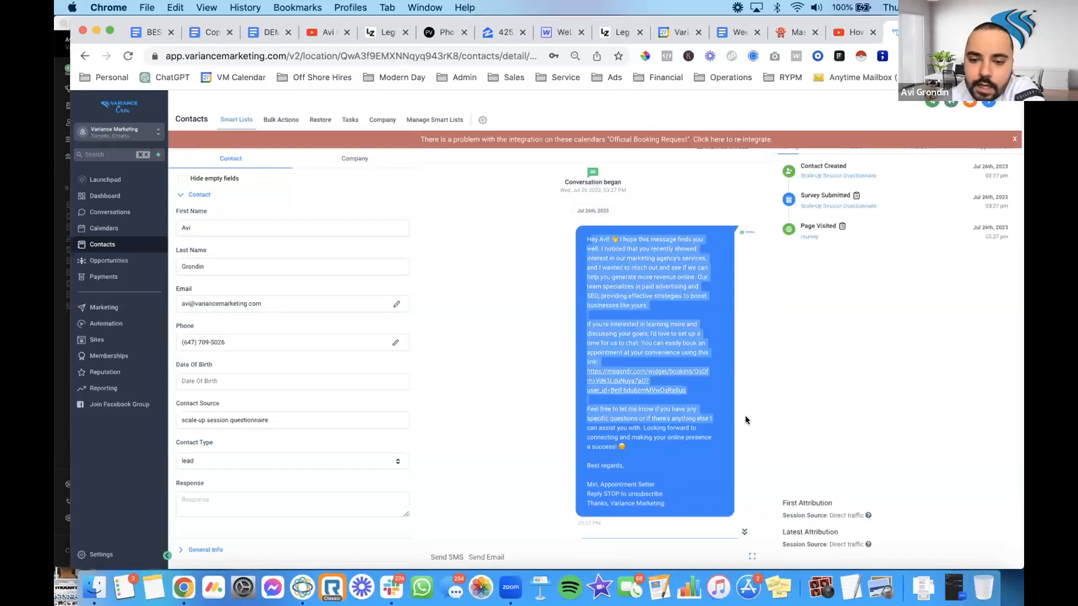
click(745, 416)
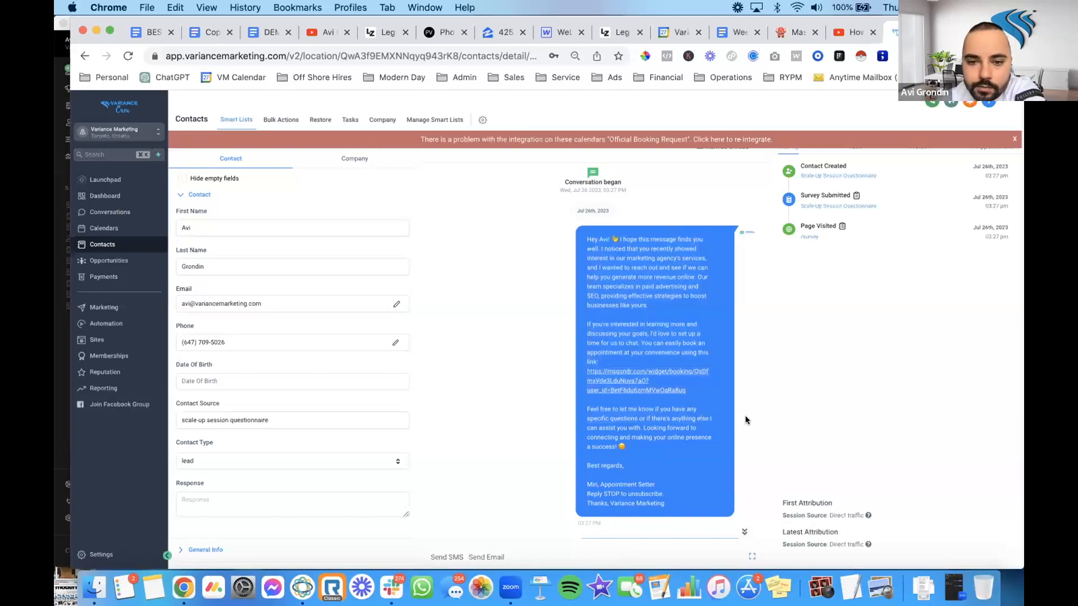
- Dismiss the calendar integration warning and highlight the "Reply STOP to unsubscribe" line at the end of the SMS
click(1014, 140)
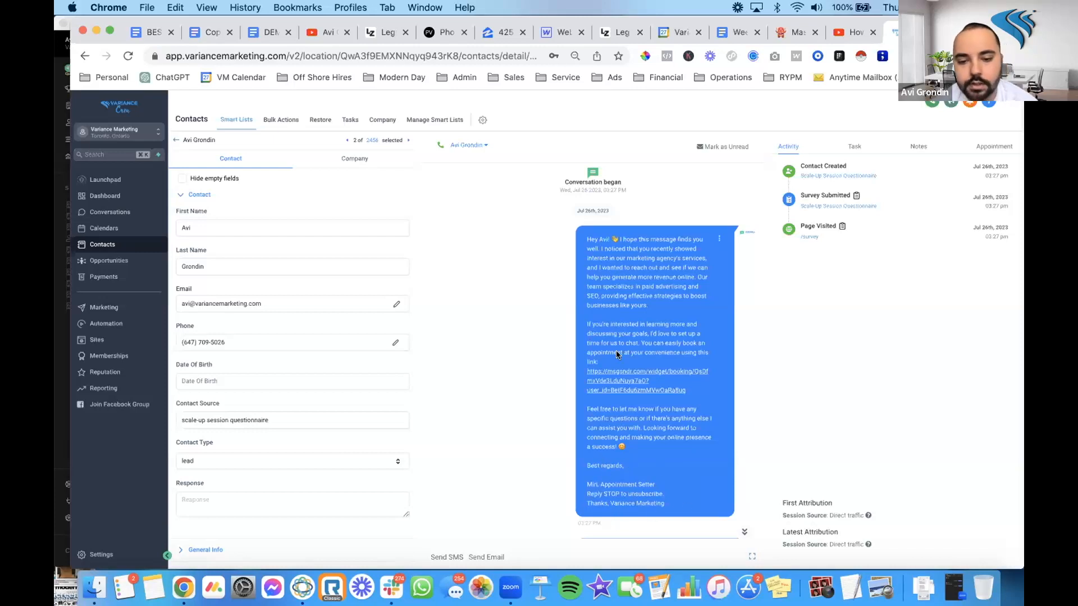
drag(643, 493, 588, 496)
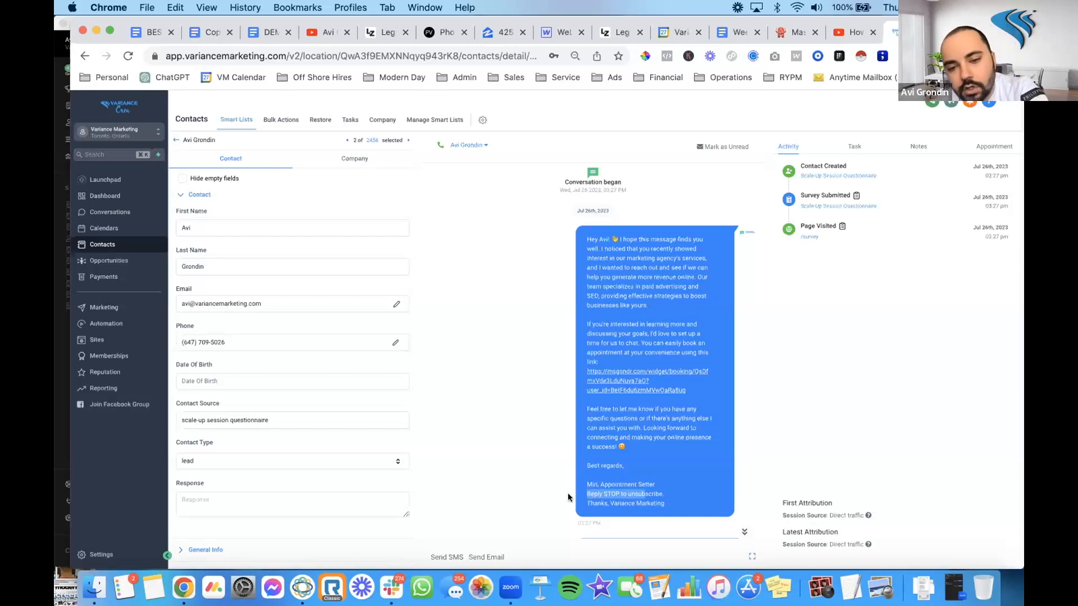
click(725, 383)
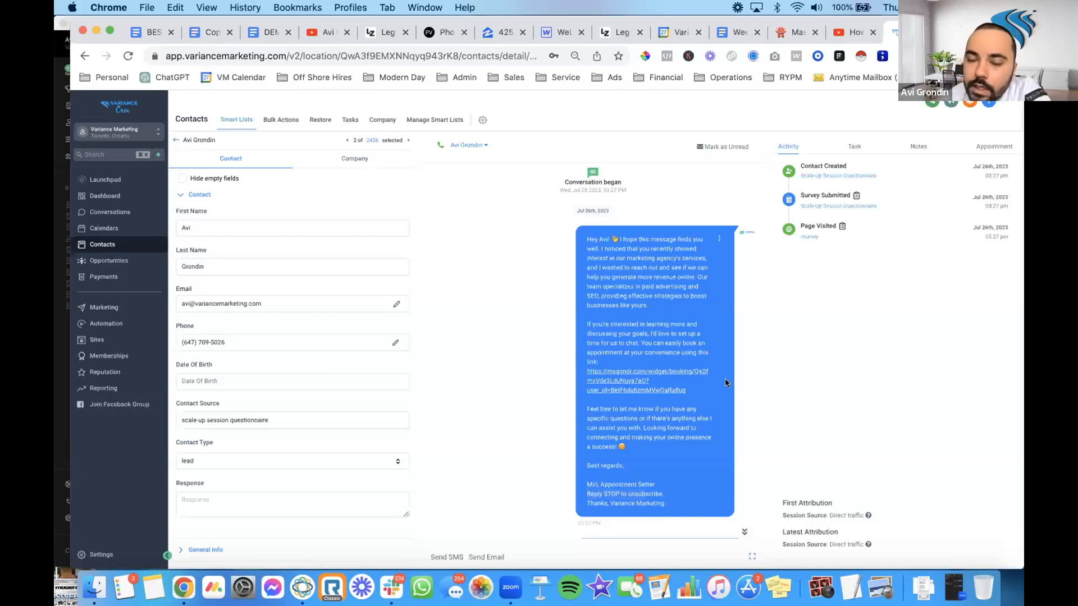
- Highlight the SMS from its greeting to the sign-off, and highlight the contact's first name in the greeting
drag(602, 238, 718, 416)
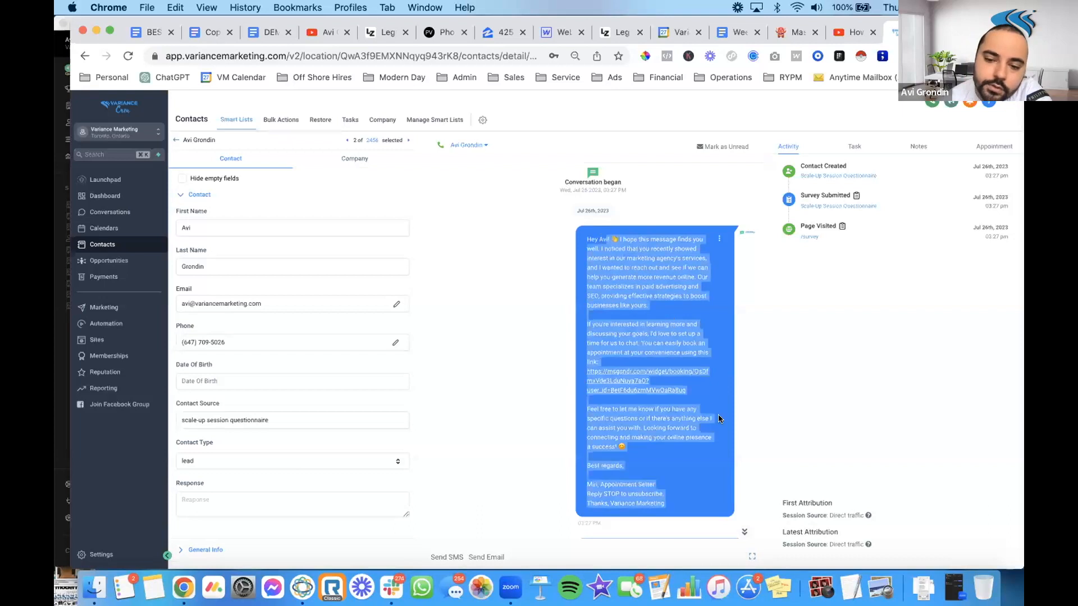
click(678, 274)
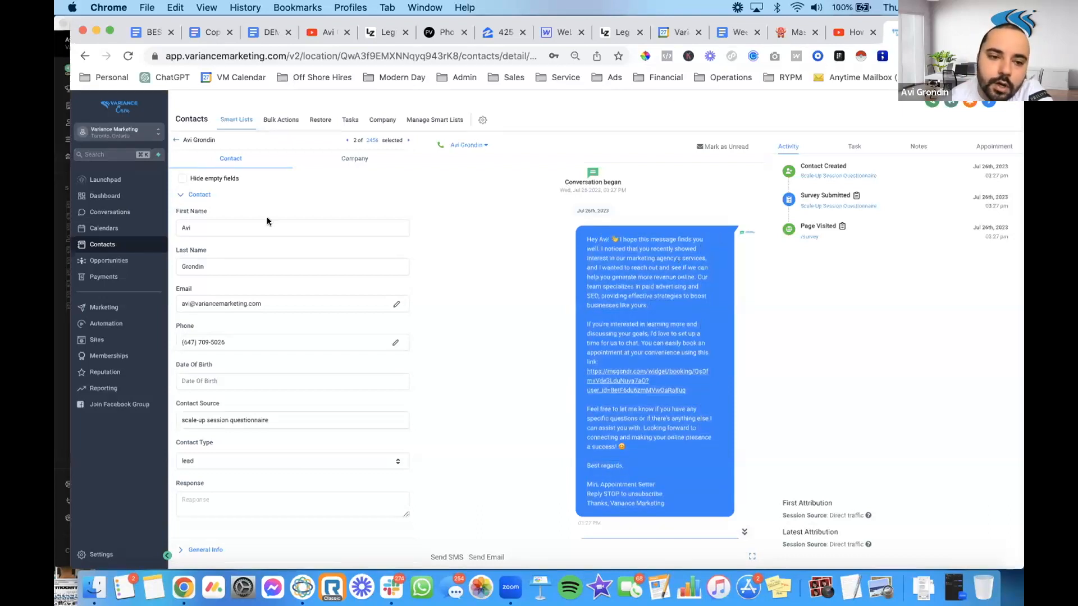
drag(599, 238, 616, 236)
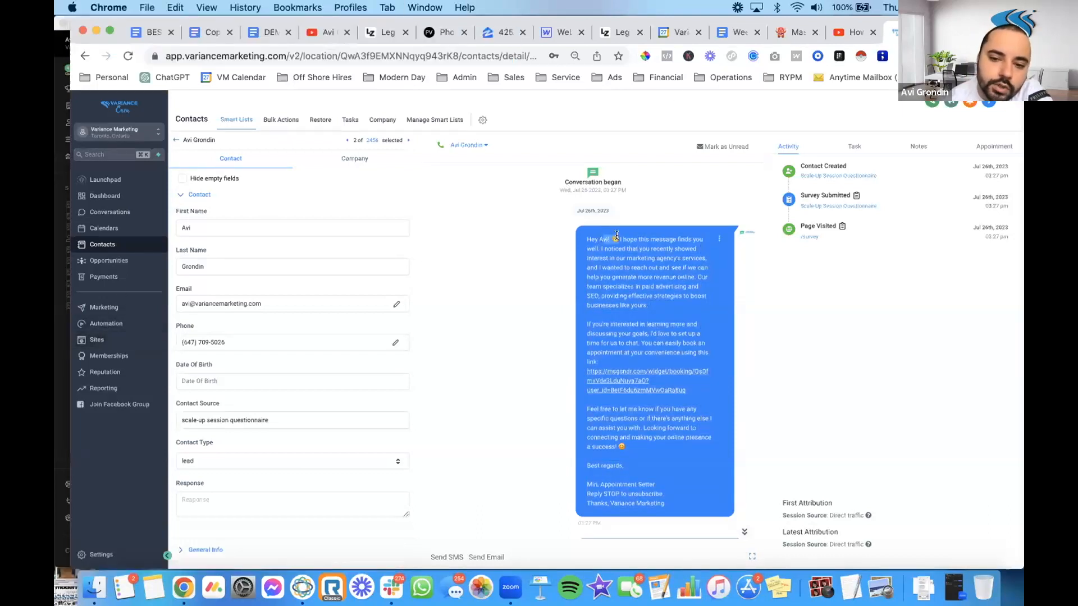
click(620, 268)
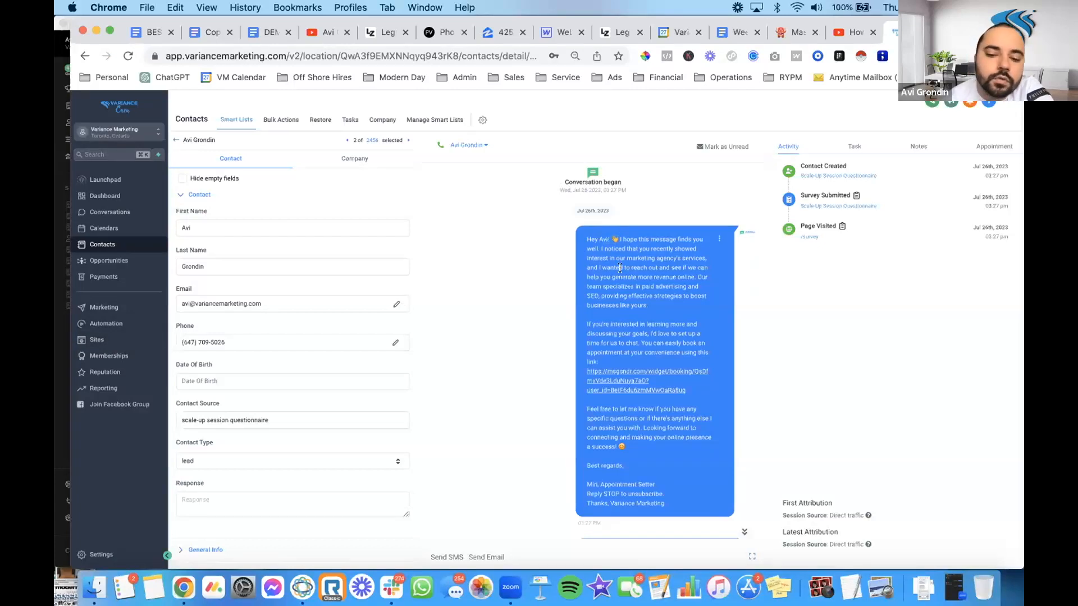
- Reread the SMS, highlighting its text together with the conversation start, and clear the selection
drag(620, 268, 556, 186)
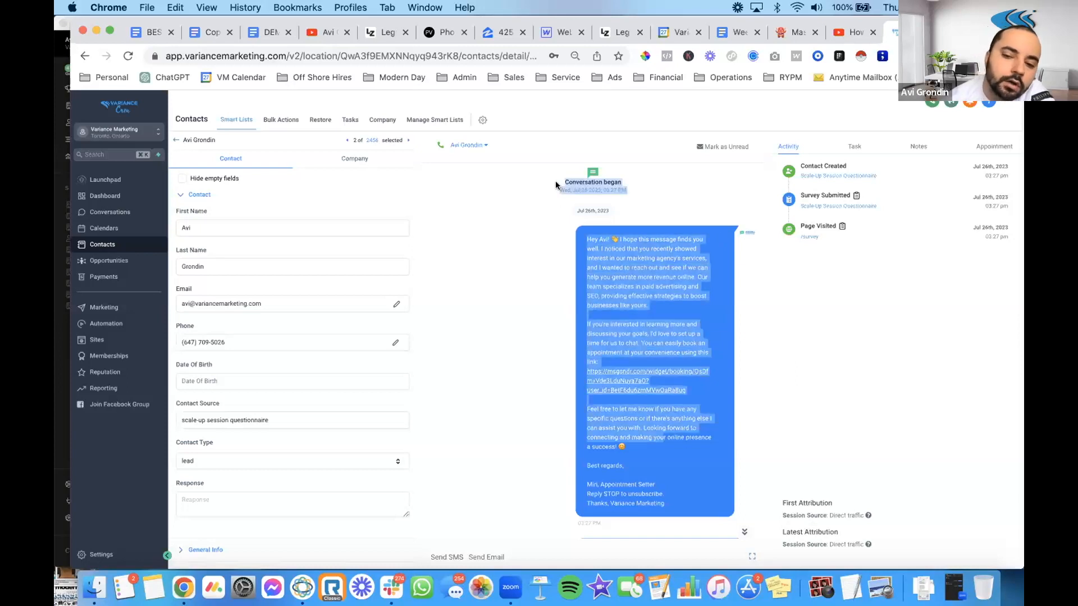
click(634, 273)
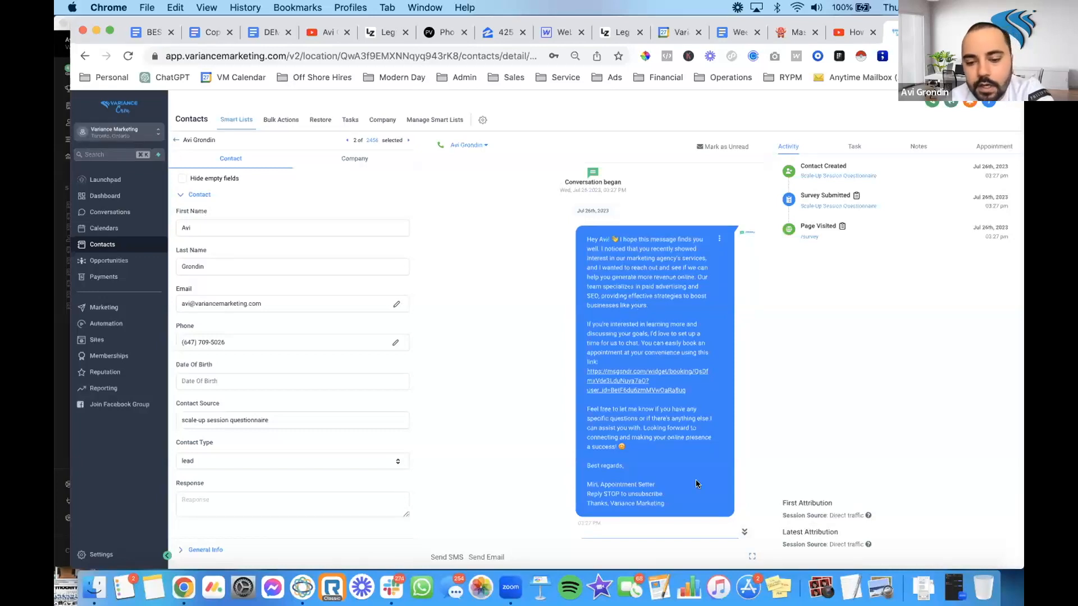
drag(696, 483, 628, 288)
click(628, 288)
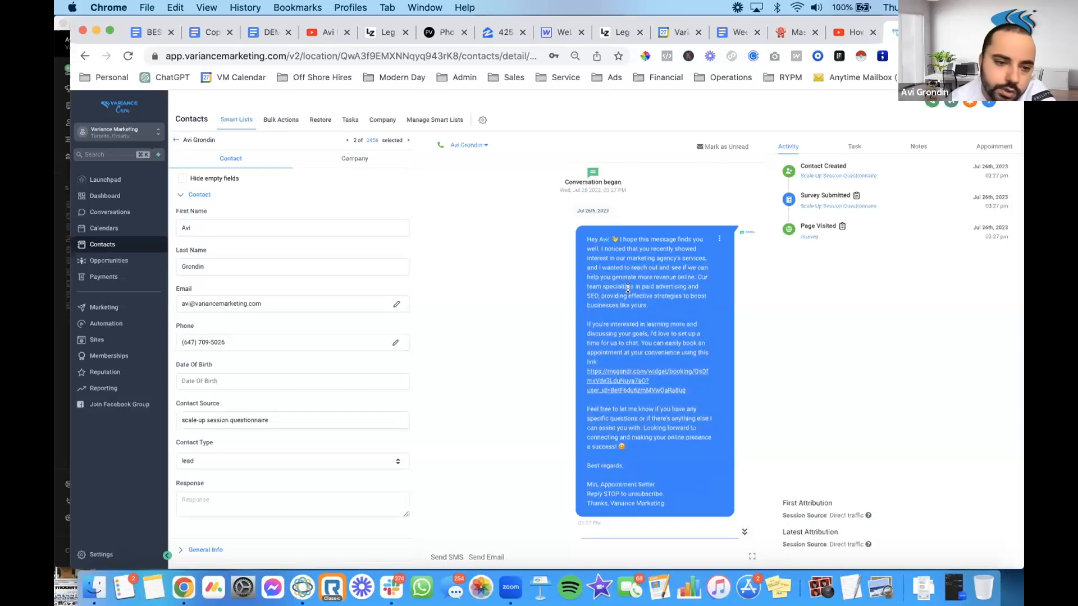